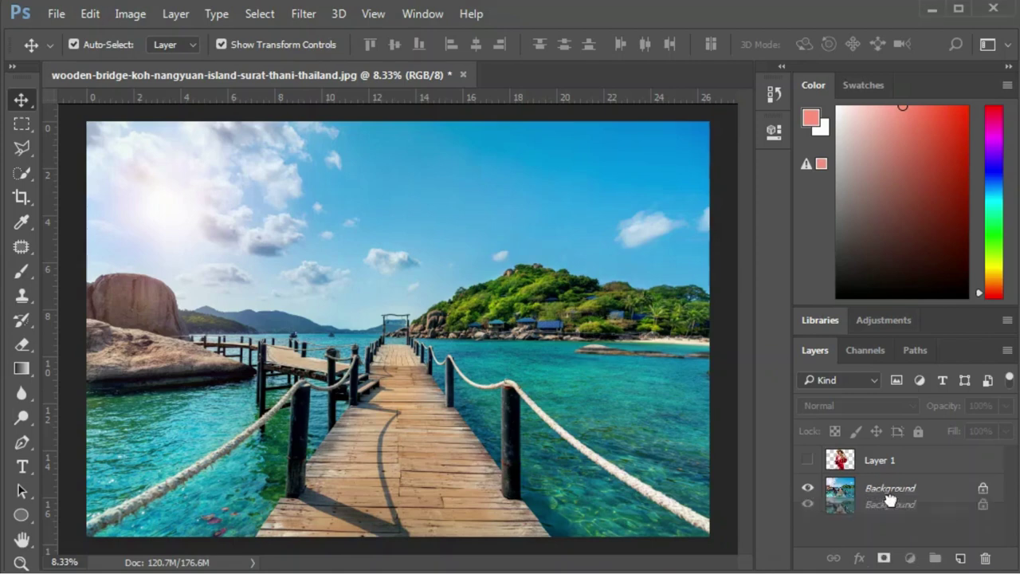
# - Duplicate the bridge photo as a Background copy layer and start Free Transform on it
pyautogui.moveTo(870, 485); pyautogui.dragTo(960, 558)
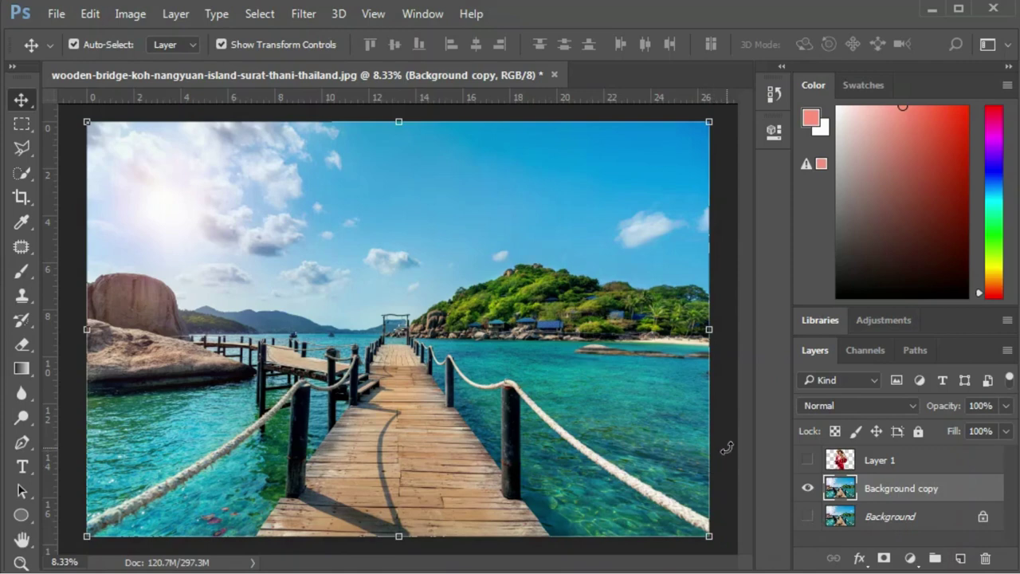
pyautogui.hotkey('ctrl', 't')
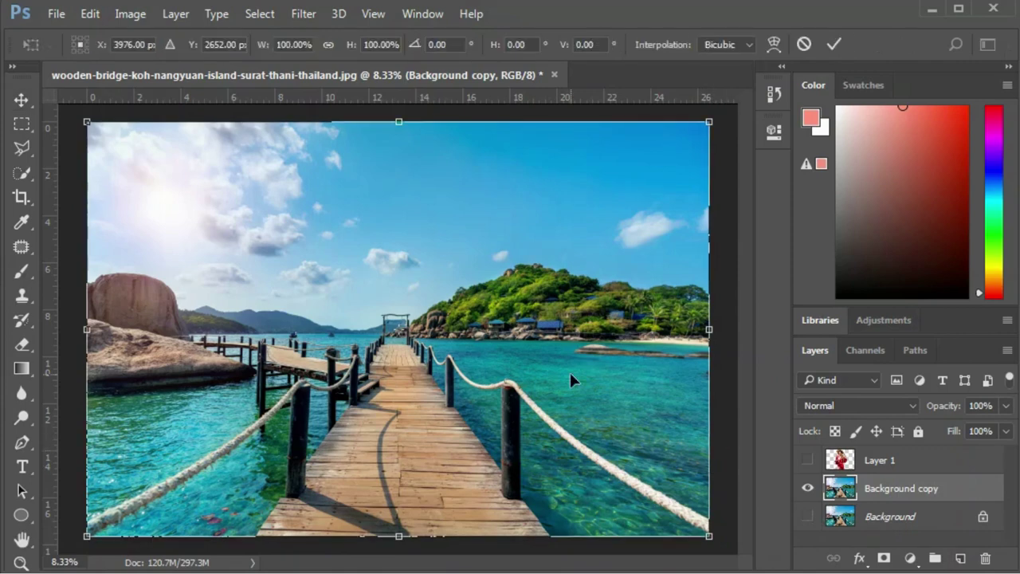
# - Cool the bridge copy's temperature slightly and lower its clarity in Camera Raw, then apply
pyautogui.click(20, 100)
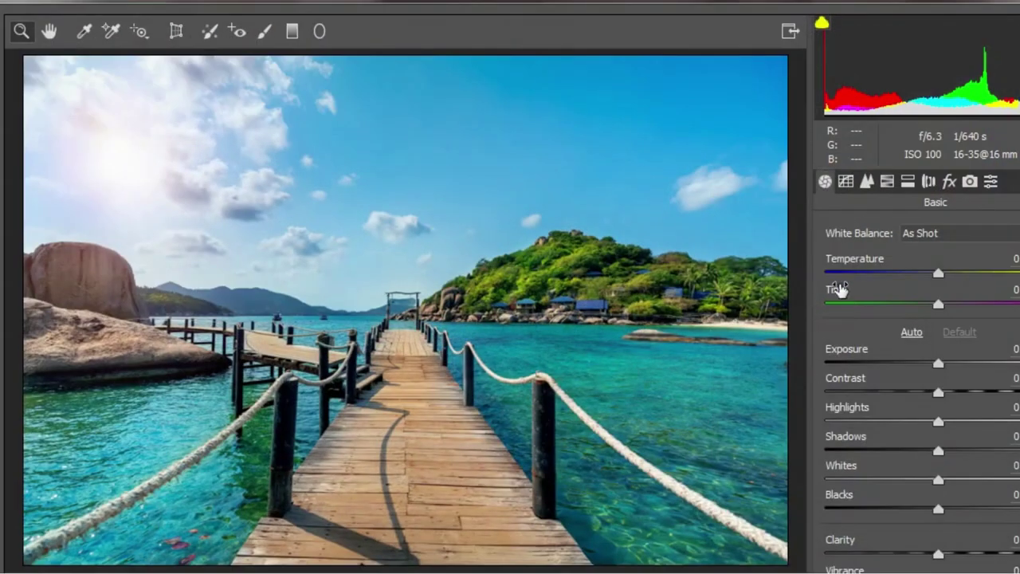
pyautogui.moveTo(941, 275); pyautogui.dragTo(945, 276)
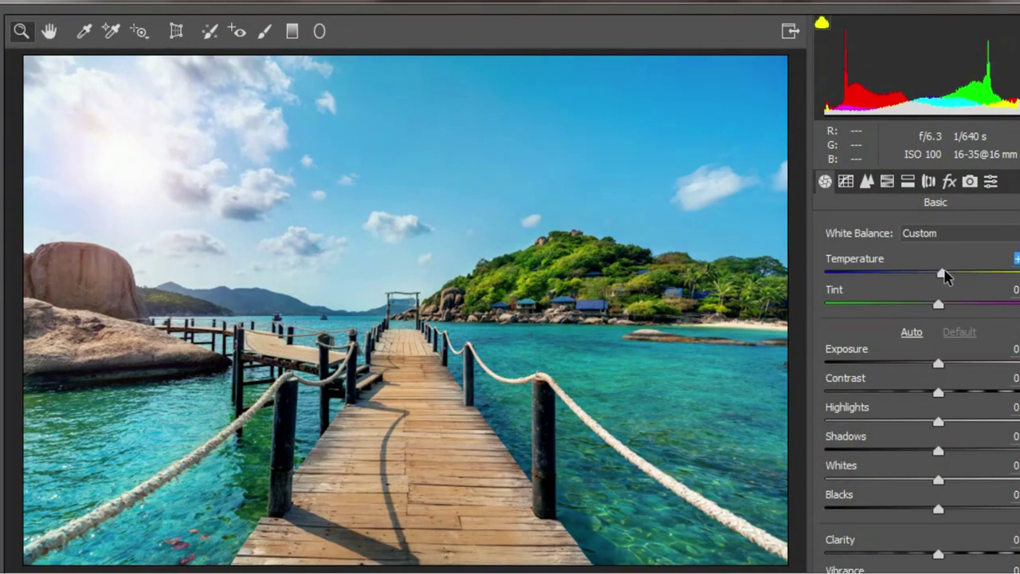
pyautogui.doubleClick(943, 275)
pyautogui.moveTo(941, 275)
pyautogui.mouseDown()
pyautogui.moveTo(898, 276)
pyautogui.moveTo(913, 278)
pyautogui.mouseUp()
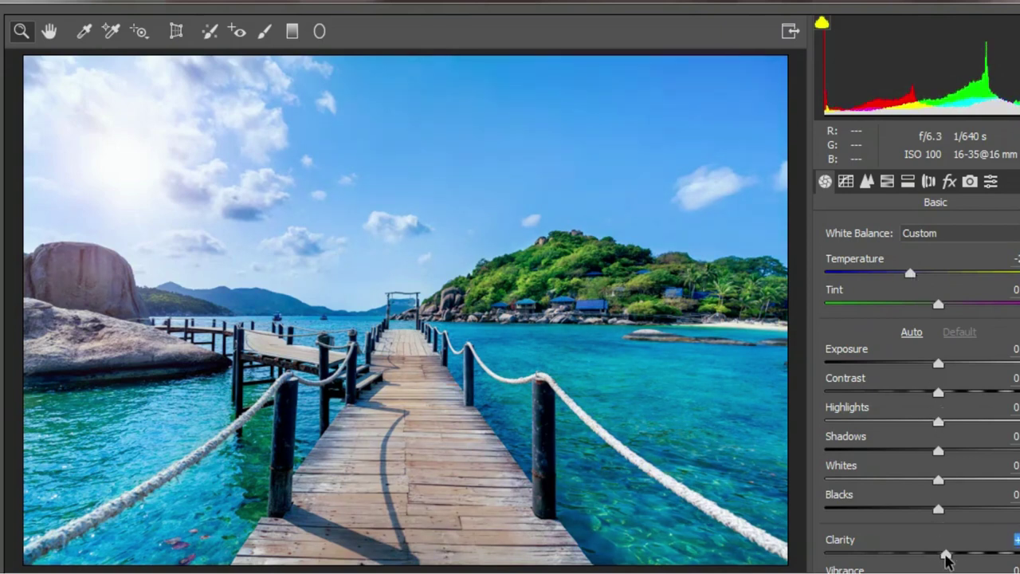
pyautogui.moveTo(947, 560)
pyautogui.mouseDown()
pyautogui.moveTo(826, 562)
pyautogui.moveTo(938, 561)
pyautogui.mouseUp()
pyautogui.hotkey('ctrl', 'z')
pyautogui.hotkey('ctrl', 'z')
pyautogui.hotkey('ctrl', 'z')
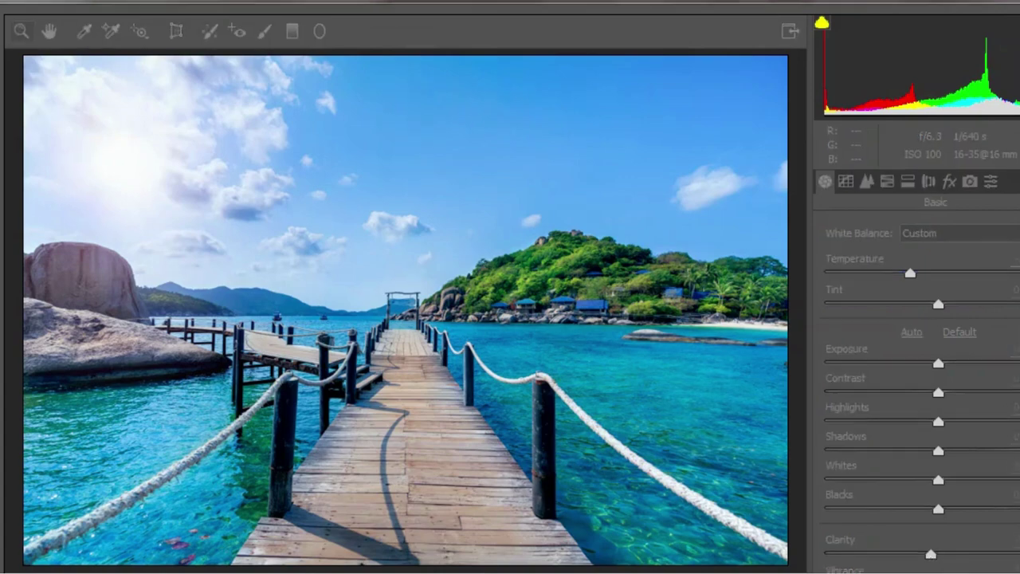
pyautogui.press('Return')
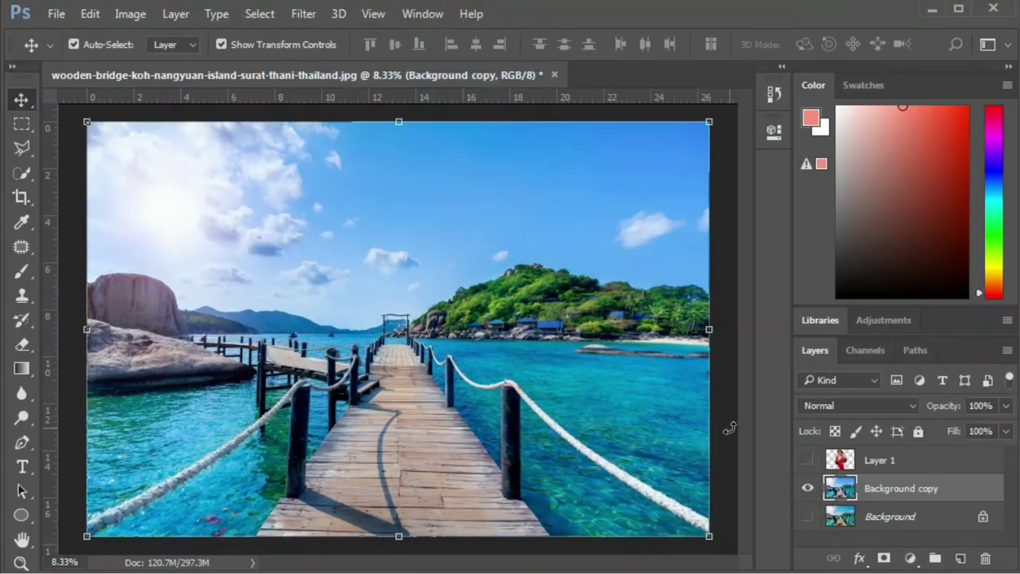
# - Show the woman's Layer 1 and move her lower in the bridge scene
pyautogui.click(725, 386)
pyautogui.press('Escape')
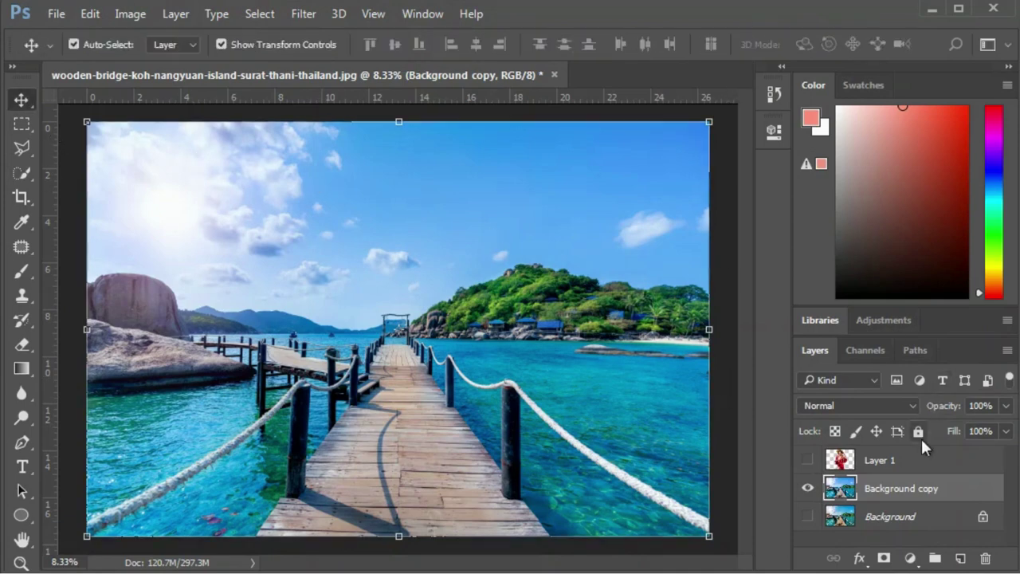
pyautogui.click(852, 462)
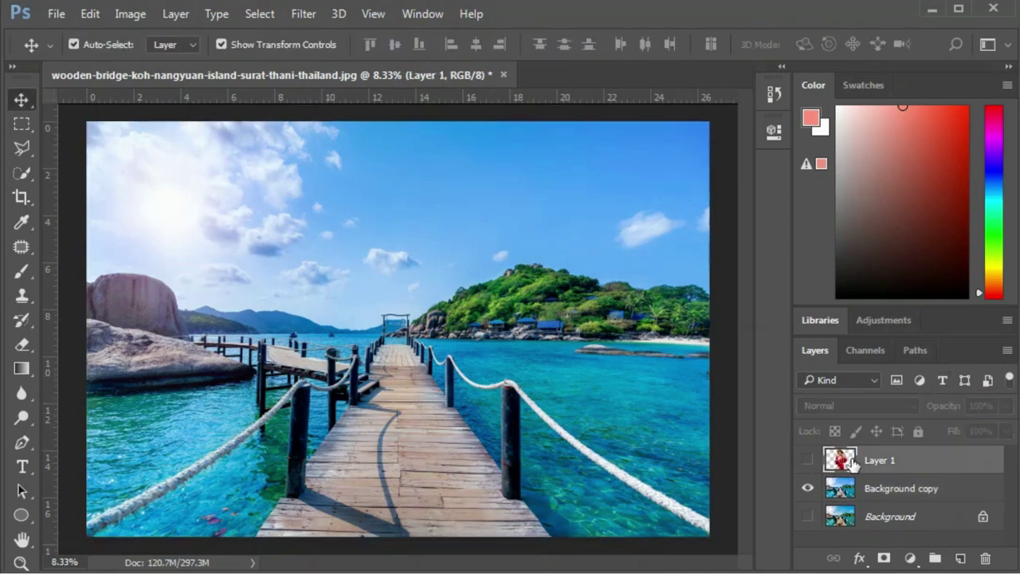
pyautogui.click(808, 462)
pyautogui.click(723, 403)
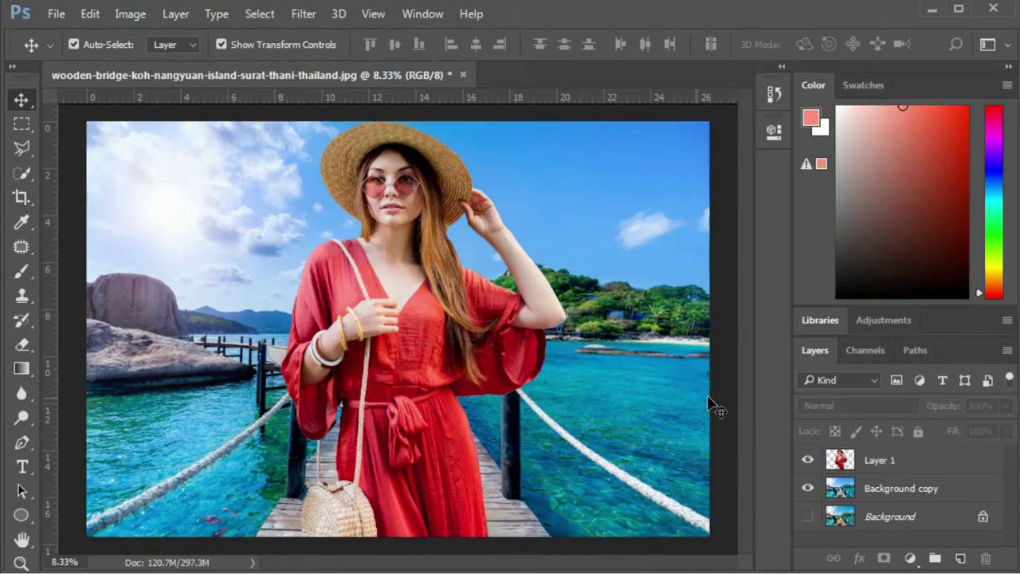
pyautogui.click(430, 301)
pyautogui.moveTo(431, 301); pyautogui.dragTo(430, 350)
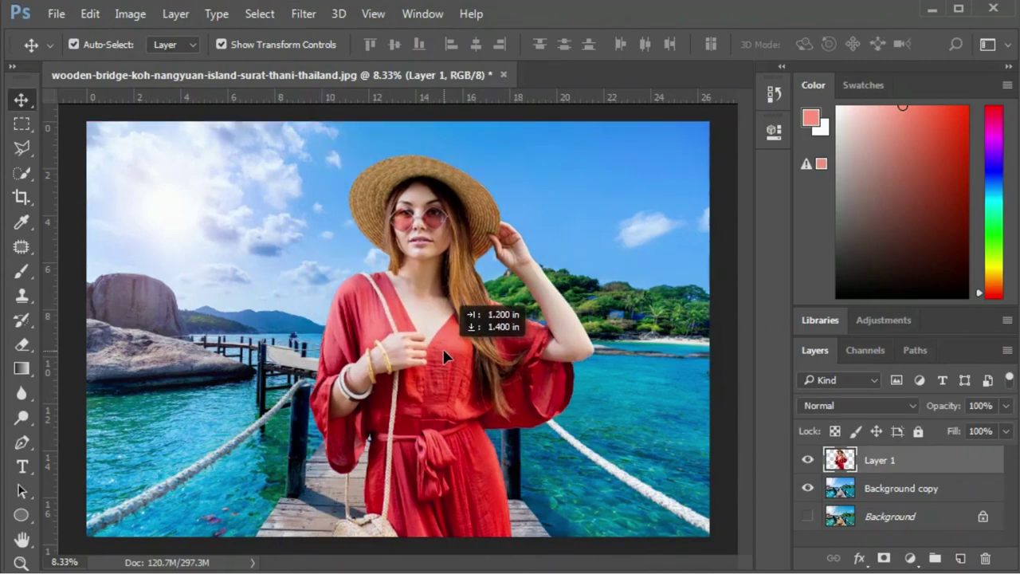
pyautogui.scroll(2, 553, 296)
pyautogui.scroll(3, 643, 303)
pyautogui.scroll(-3, 590, 332)
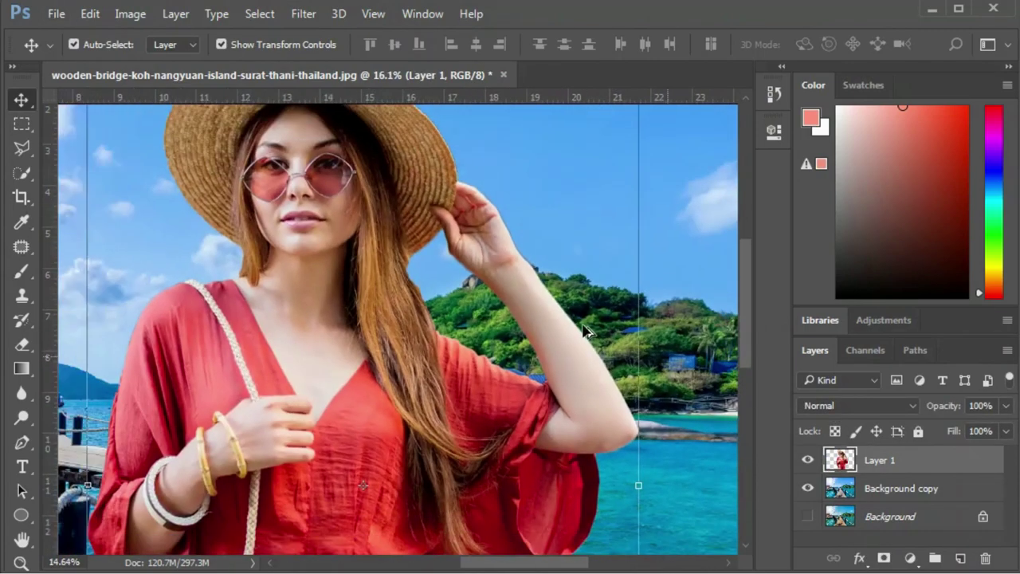
pyautogui.scroll(-2, 558, 325)
pyautogui.scroll(-1, 533, 318)
pyautogui.scroll(1, 534, 319)
pyautogui.scroll(1, 494, 344)
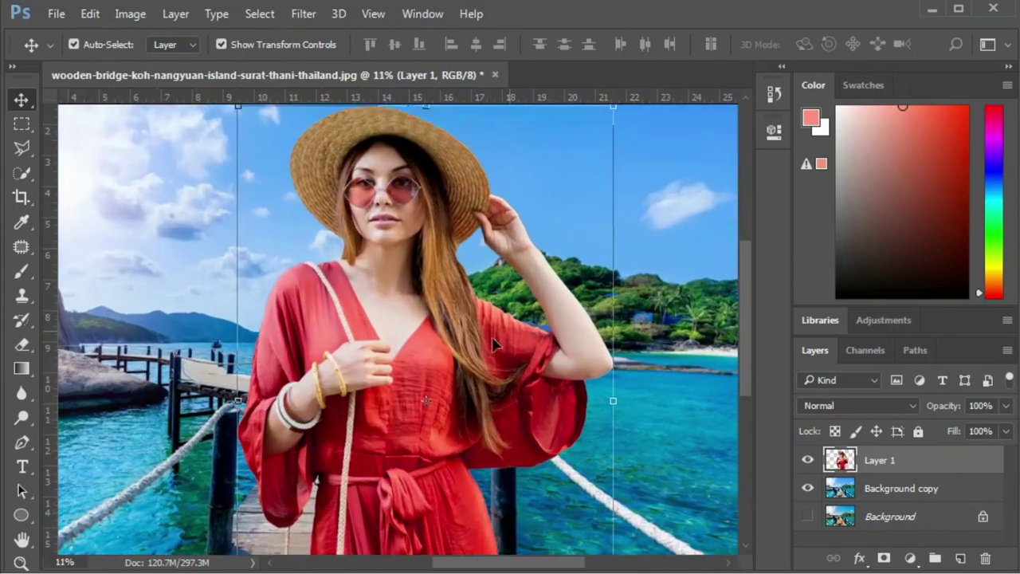
# - Mask Layer 1 to the woman's pixels and tighten the mask with a 1.3-pixel Minimum filter
pyautogui.rightClick(841, 461)
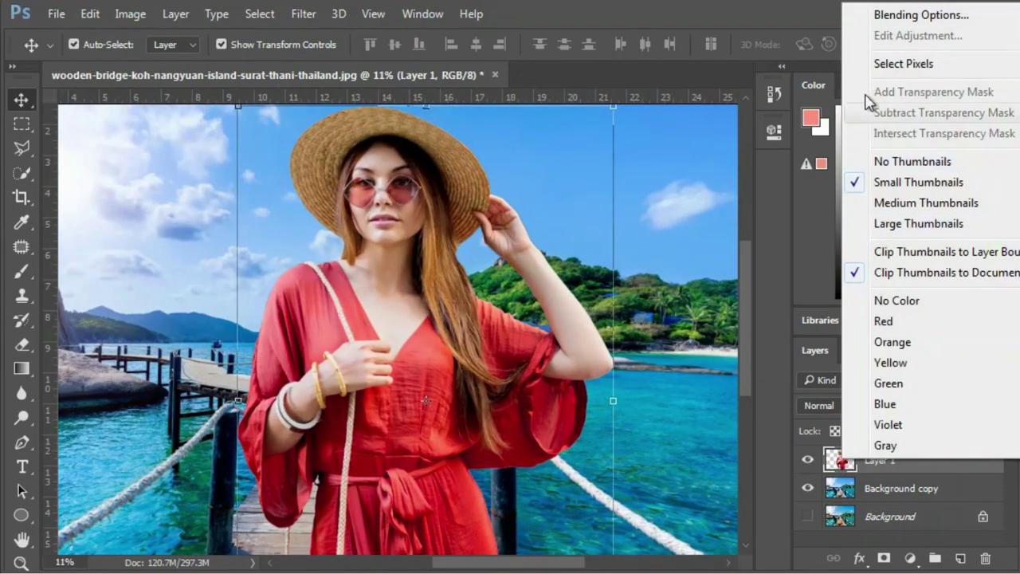
pyautogui.click(900, 61)
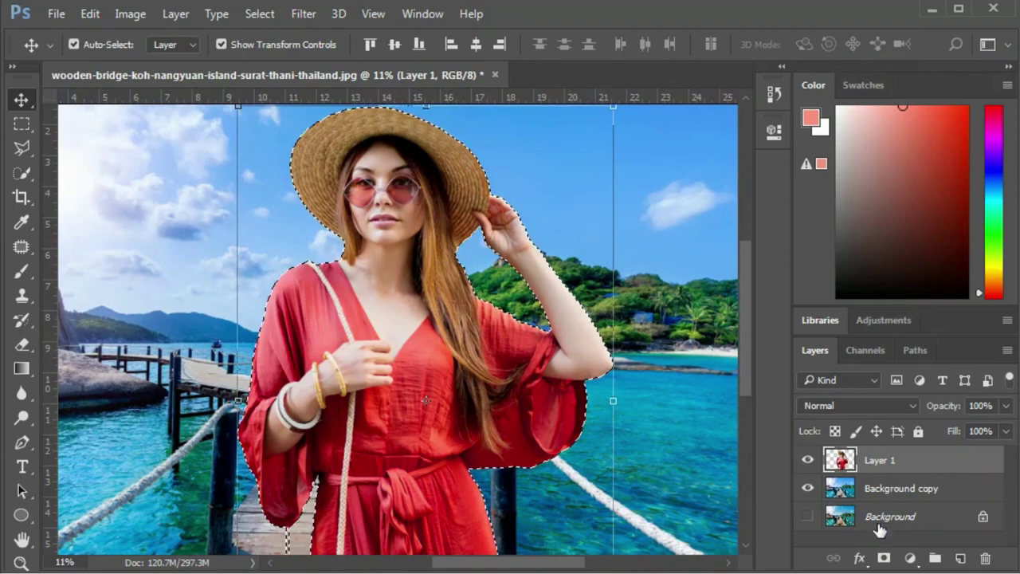
pyautogui.click(884, 558)
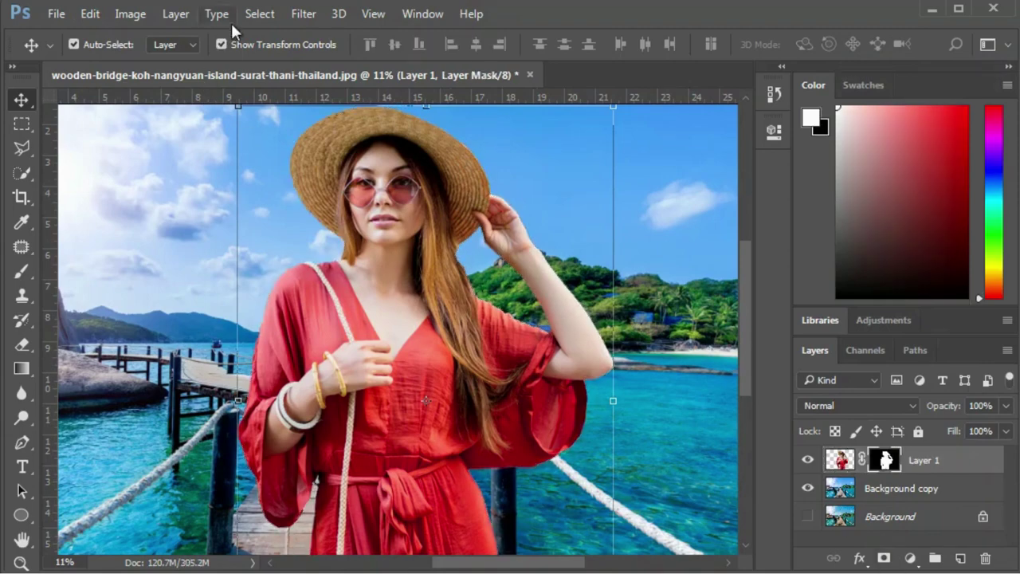
pyautogui.click(302, 13)
pyautogui.moveTo(317, 329)
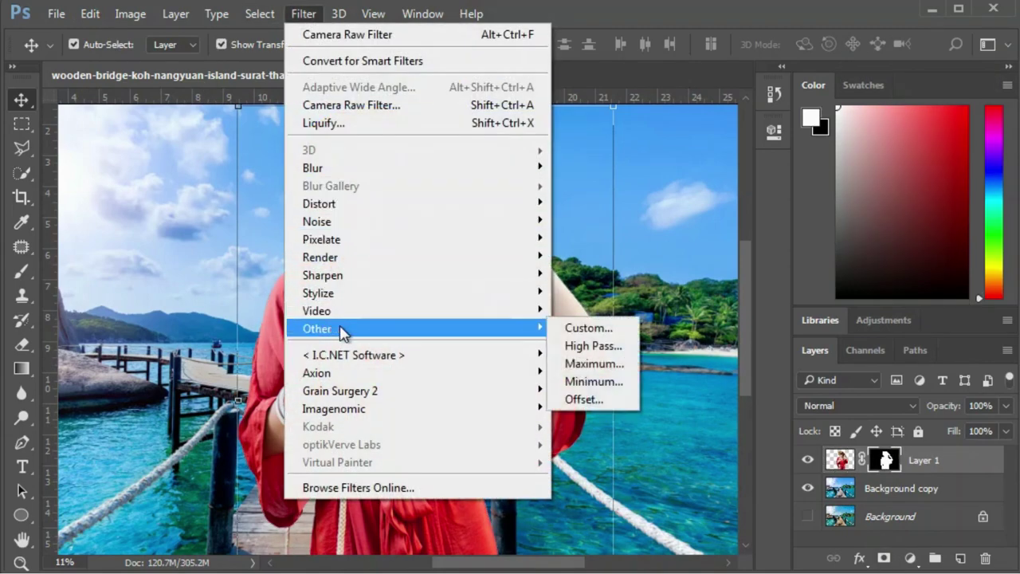
pyautogui.click(593, 382)
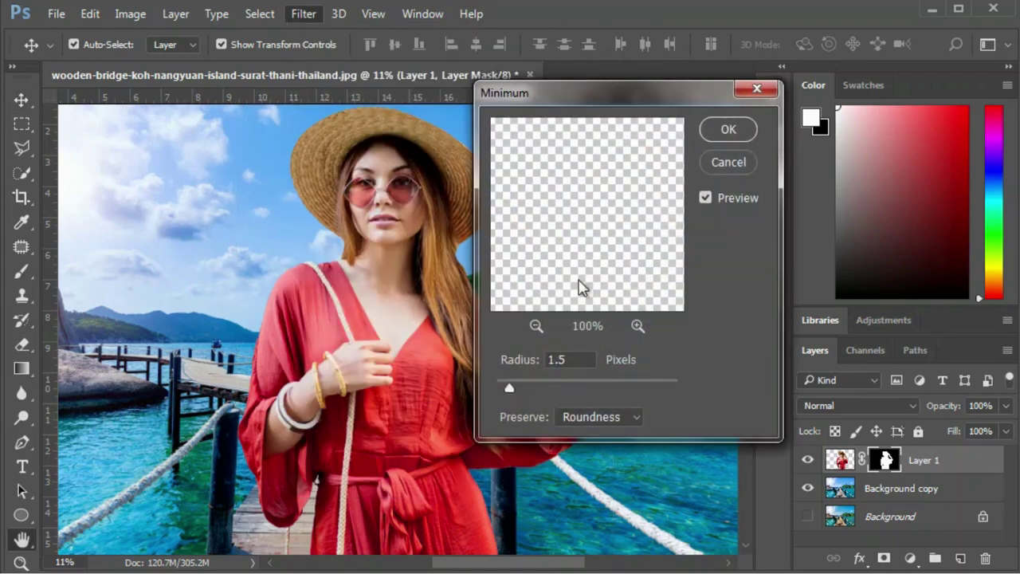
pyautogui.moveTo(581, 287)
pyautogui.mouseDown()
pyautogui.moveTo(564, 319)
pyautogui.moveTo(565, 252)
pyautogui.mouseUp()
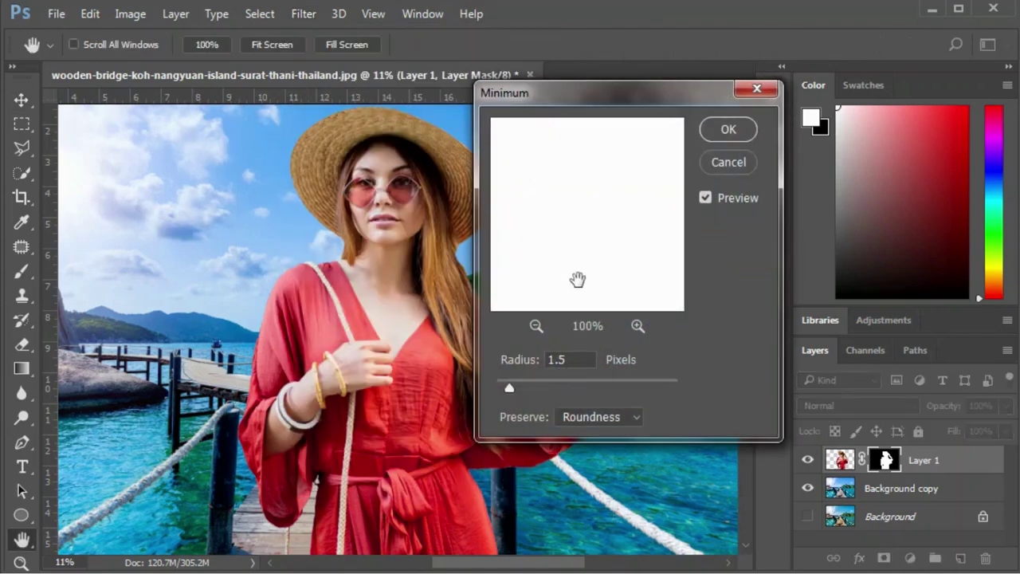
pyautogui.click(536, 325)
pyautogui.click(536, 325)
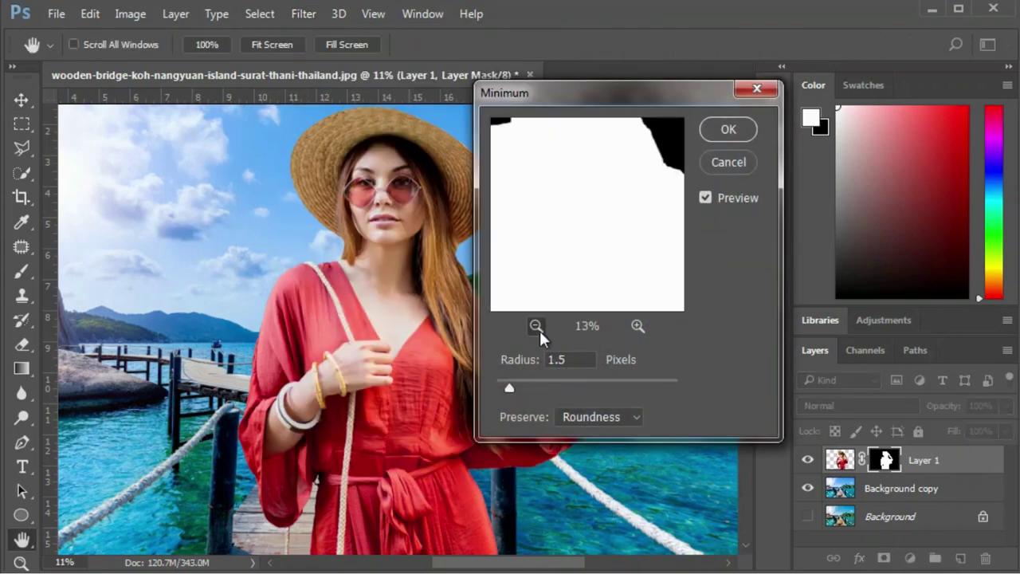
pyautogui.click(536, 326)
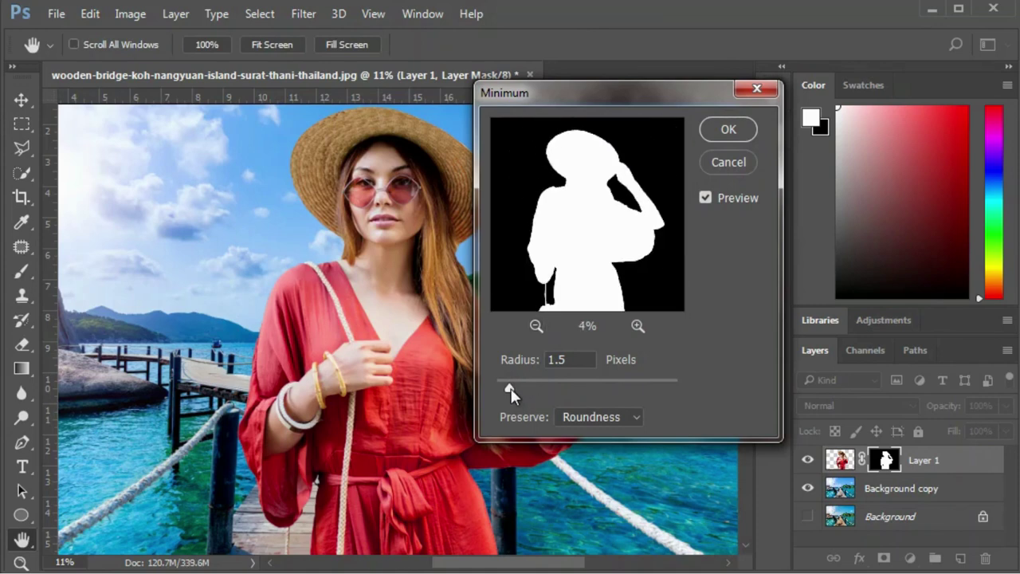
pyautogui.moveTo(511, 388)
pyautogui.mouseDown()
pyautogui.moveTo(479, 390)
pyautogui.moveTo(516, 388)
pyautogui.mouseUp()
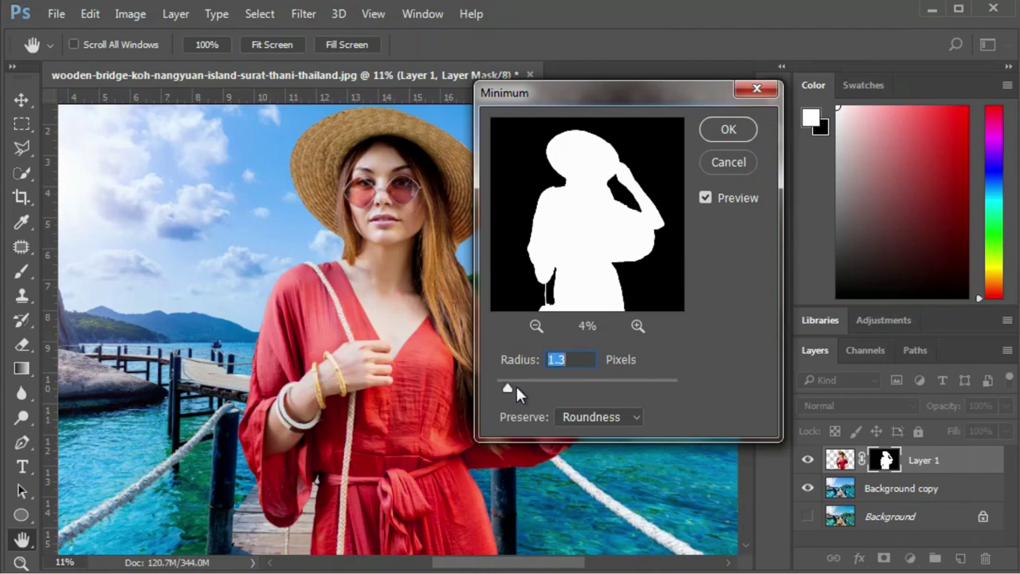
pyautogui.click(728, 129)
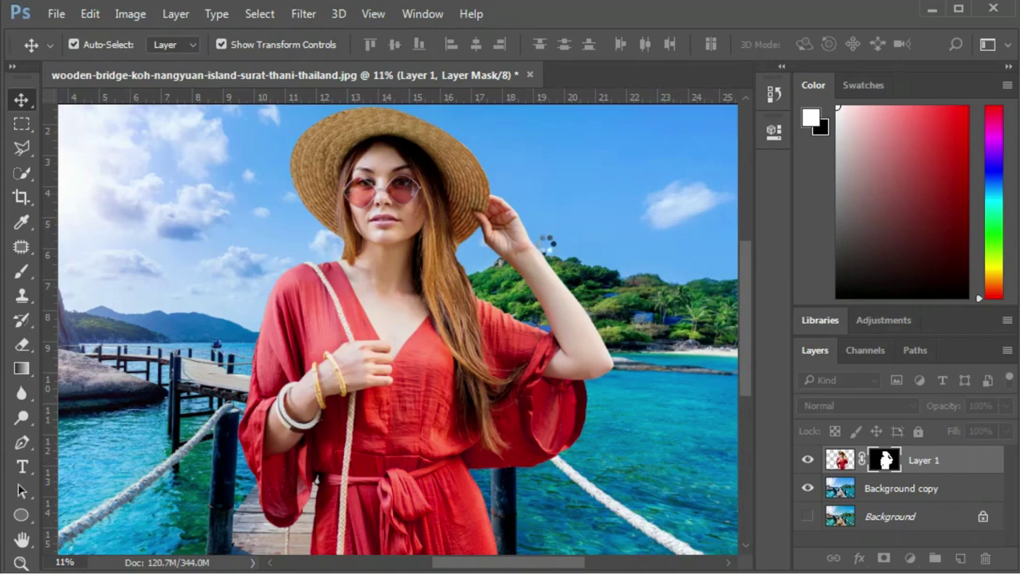
# - Scale the woman down from her corner and shift her along the bridge
pyautogui.scroll(2, 548, 245)
pyautogui.scroll(2, 526, 249)
pyautogui.scroll(2, 558, 247)
pyautogui.scroll(2, 588, 247)
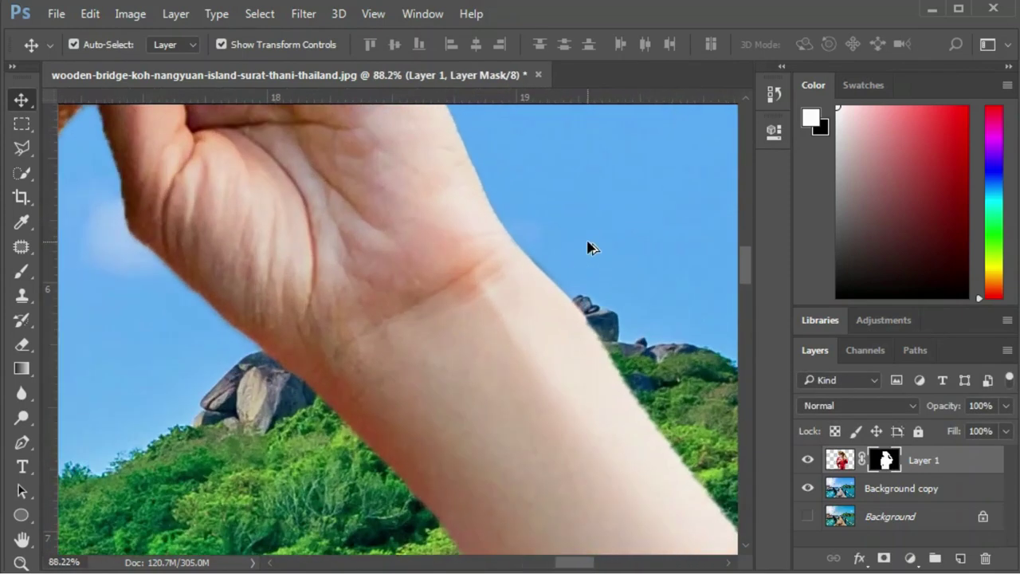
pyautogui.scroll(-2, 588, 247)
pyautogui.scroll(-2, 587, 247)
pyautogui.scroll(-3, 587, 249)
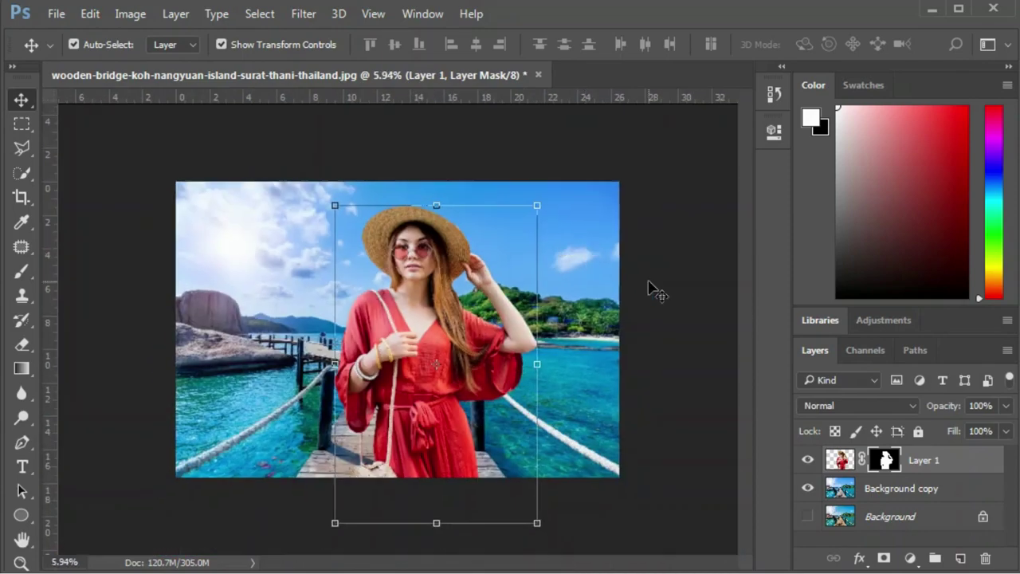
pyautogui.hotkey('ctrl', '2')
pyautogui.scroll(2, 430, 294)
pyautogui.scroll(-2, 431, 295)
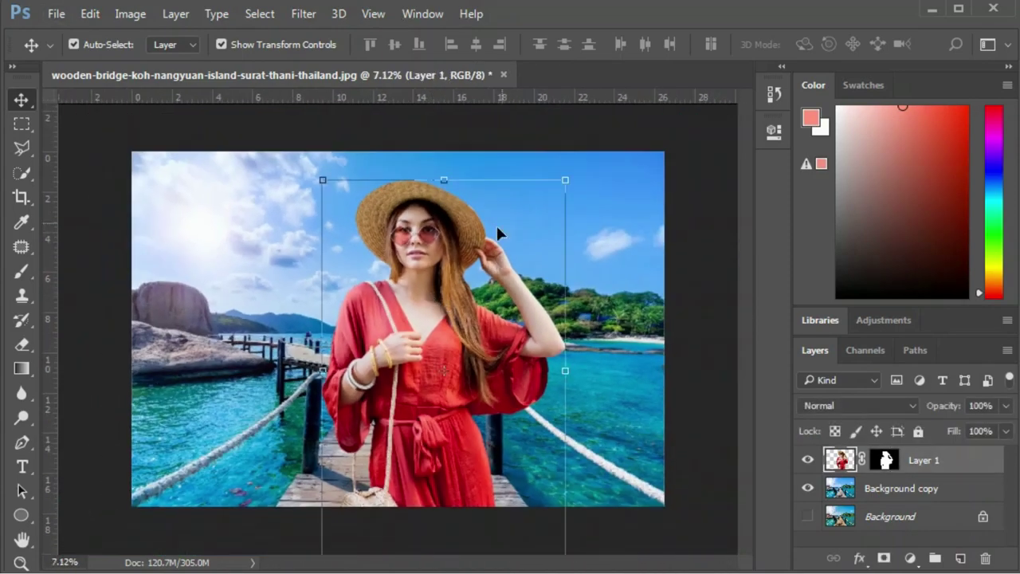
pyautogui.moveTo(566, 178); pyautogui.dragTo(528, 234)
pyautogui.moveTo(463, 332); pyautogui.dragTo(441, 331)
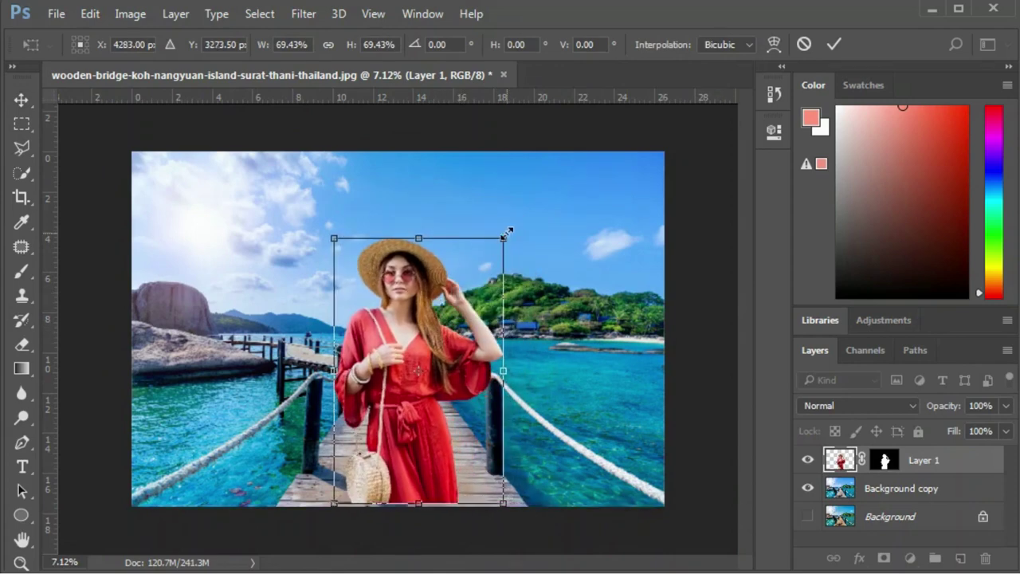
# - Shrink her a bit more to about 66%, lower her slightly, commit, and fit the view
pyautogui.moveTo(507, 232); pyautogui.dragTo(504, 241)
pyautogui.moveTo(430, 323); pyautogui.dragTo(430, 333)
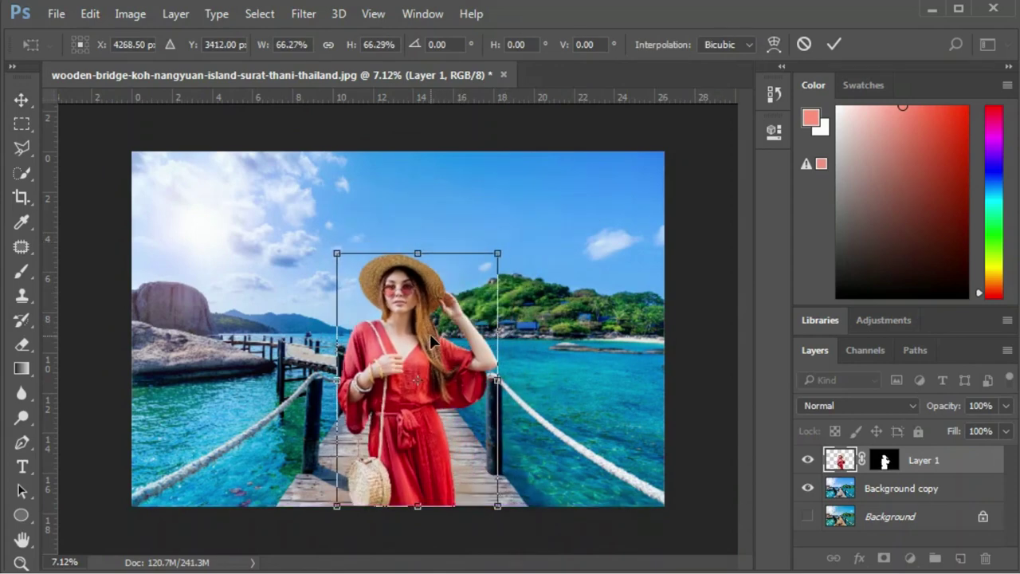
pyautogui.press('Return')
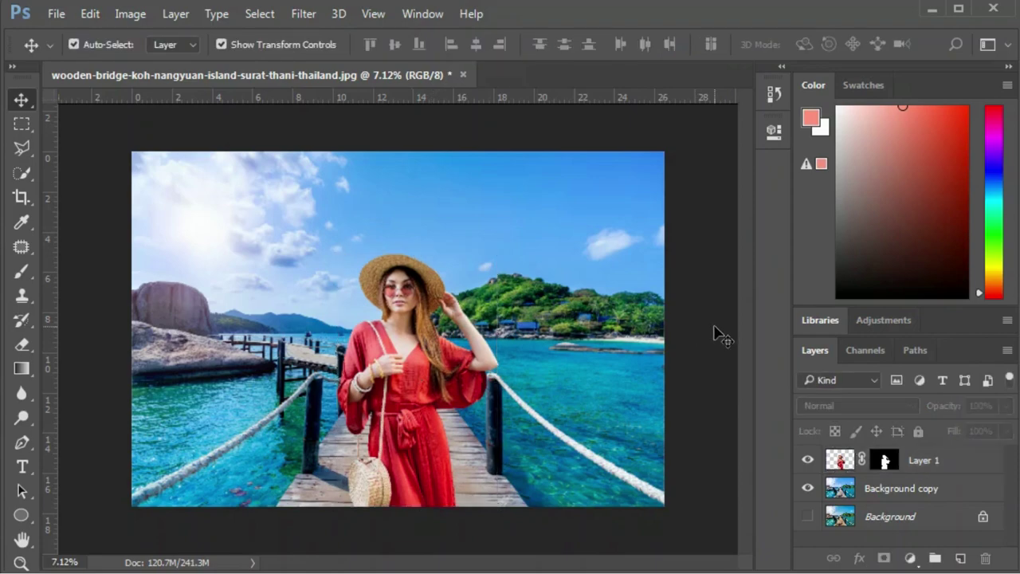
pyautogui.hotkey('ctrl', '0')
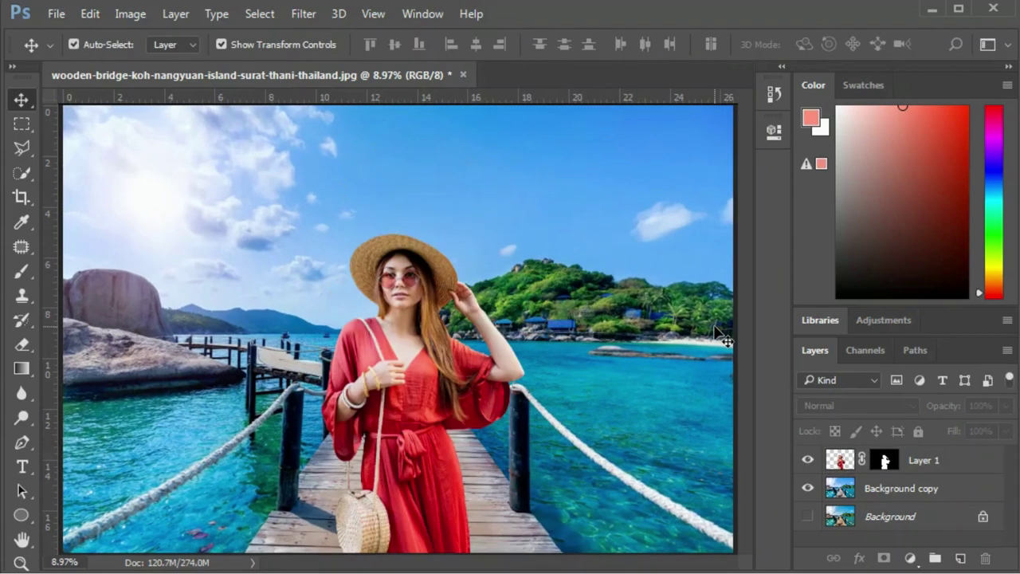
pyautogui.scroll(3, 427, 398)
pyautogui.scroll(-2, 411, 377)
# - Warm the woman layer slightly and raise its contrast in Camera Raw
pyautogui.keyDown('ctrl'); pyautogui.click(403, 367); pyautogui.keyUp('ctrl')
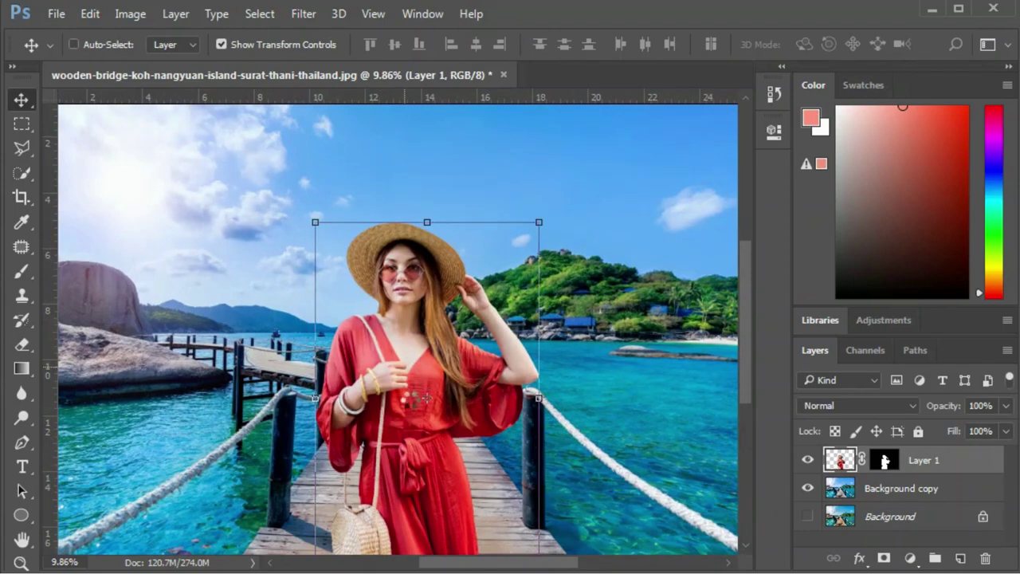
pyautogui.hotkey('ctrl', 'shift', 'a')
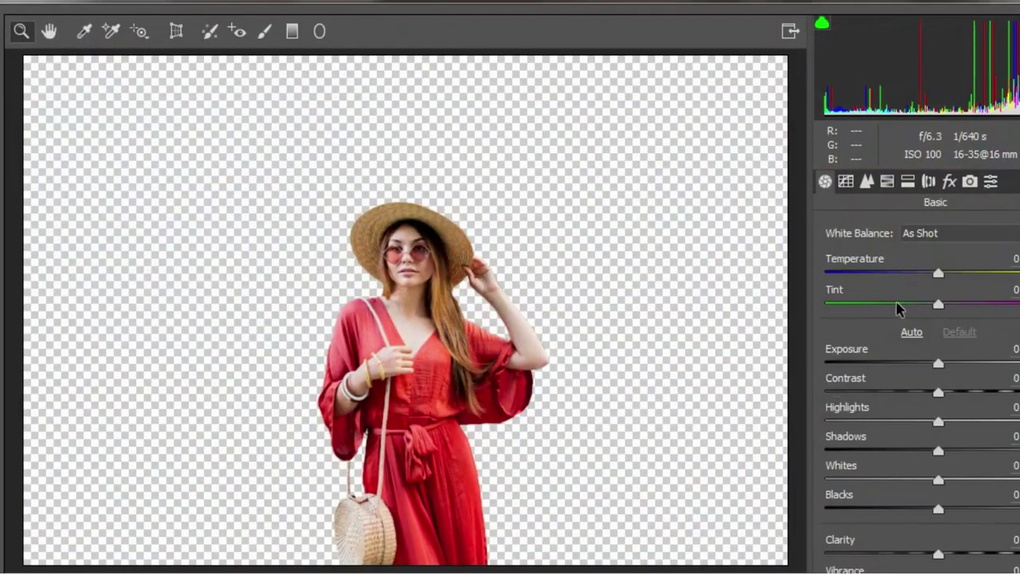
pyautogui.moveTo(941, 276); pyautogui.dragTo(944, 279)
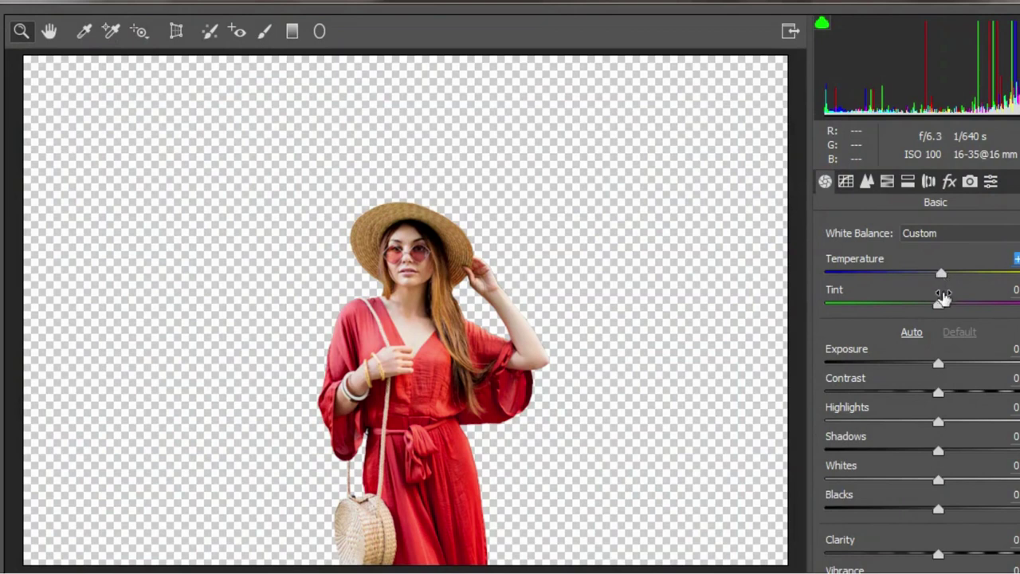
pyautogui.moveTo(937, 367); pyautogui.dragTo(944, 373)
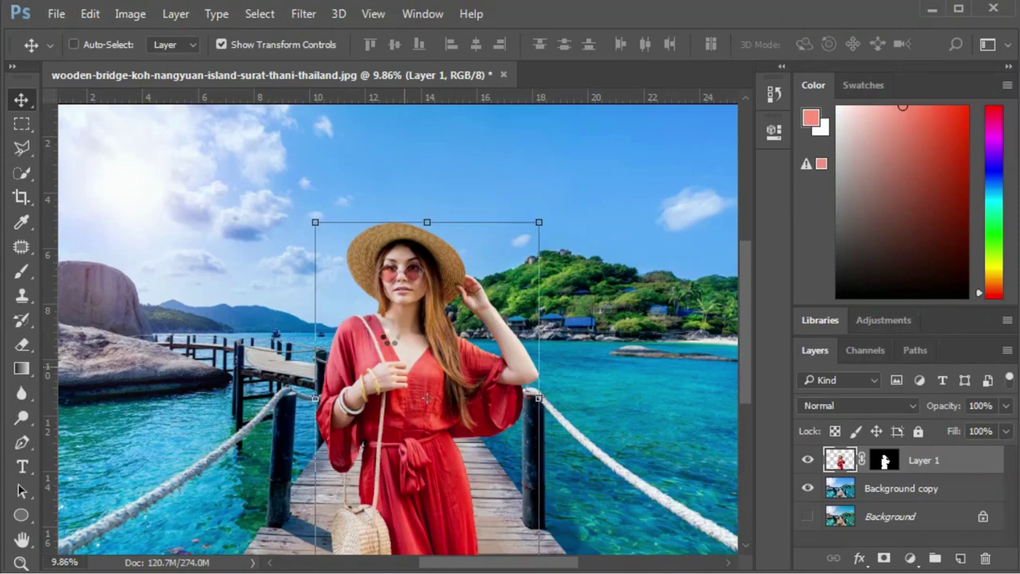
# - Position the woman centred on the bridge and deselect the layer
pyautogui.press('ctrl')
pyautogui.scroll(3, 391, 341)
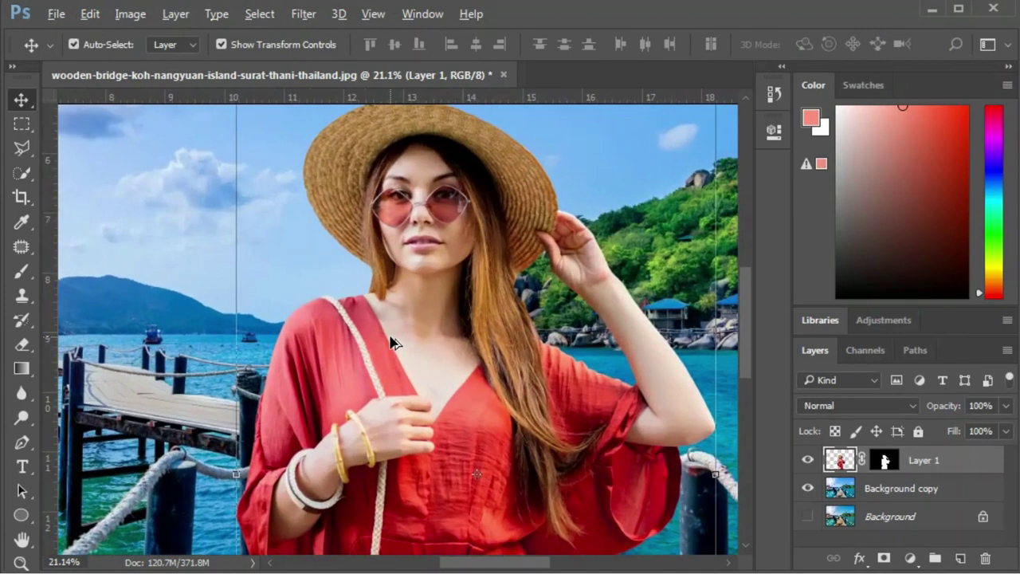
pyautogui.scroll(-2, 390, 341)
pyautogui.scroll(-2, 390, 341)
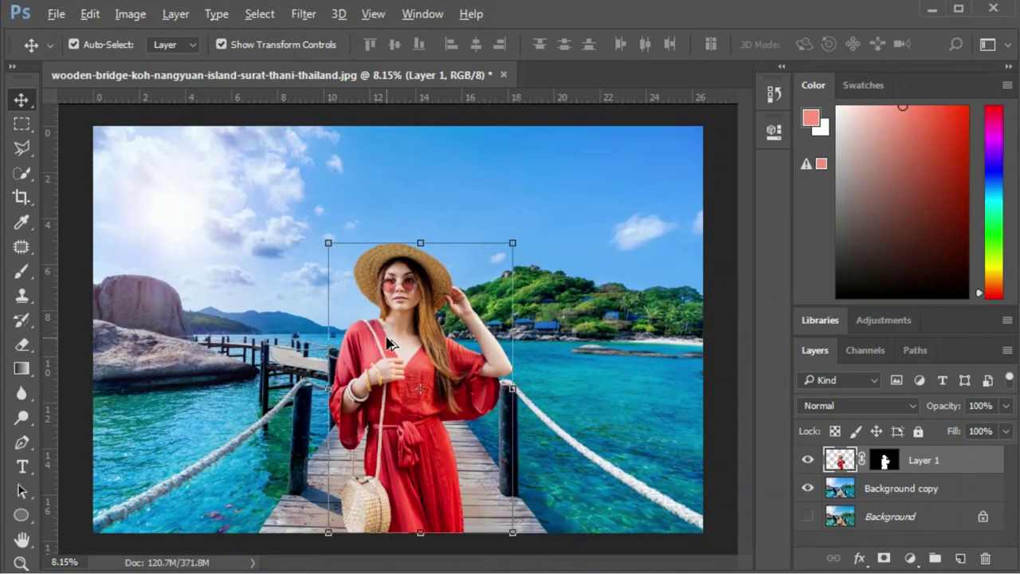
pyautogui.click(719, 353)
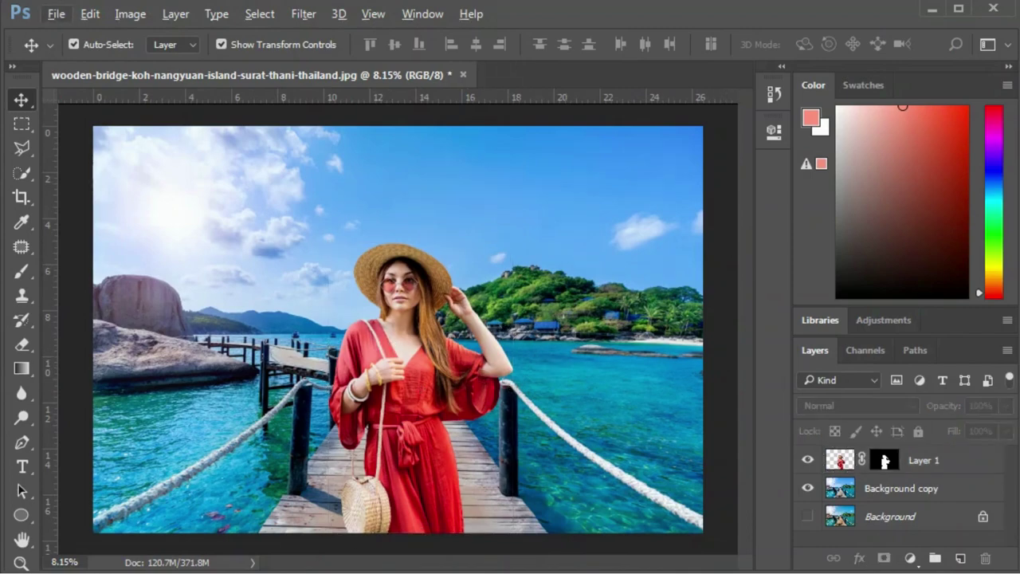
pyautogui.hotkey('alt', 'Tab')
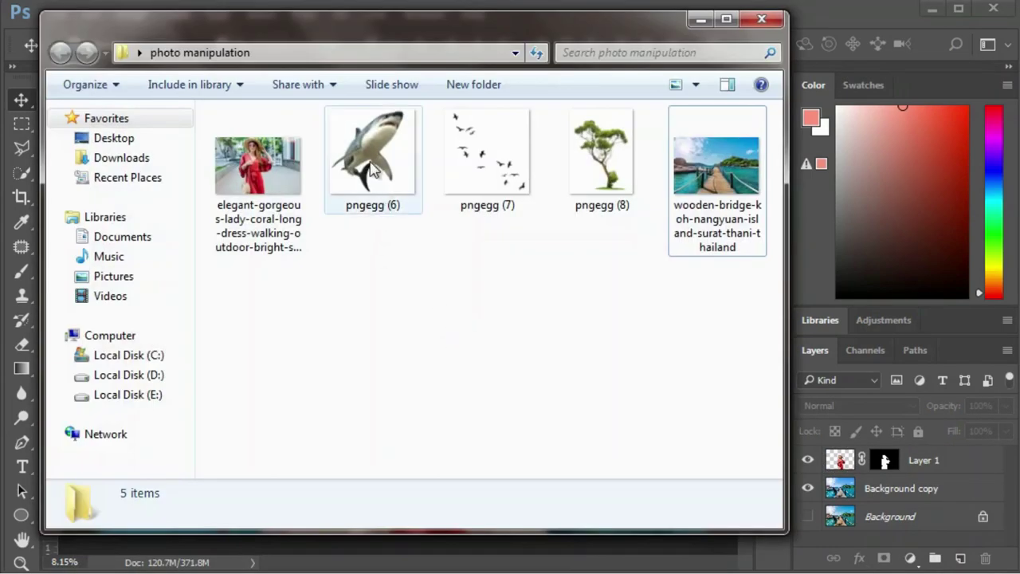
# - Place the shark image pngegg (6) and select its white background with the Magic Wand
pyautogui.moveTo(371, 162); pyautogui.dragTo(291, 373)
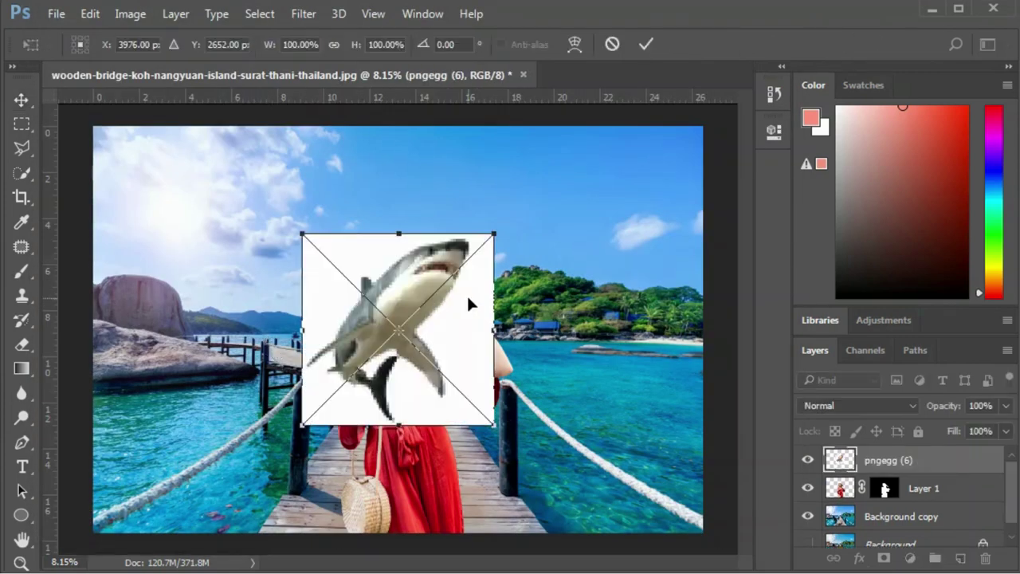
pyautogui.press('Return')
pyautogui.click(23, 173)
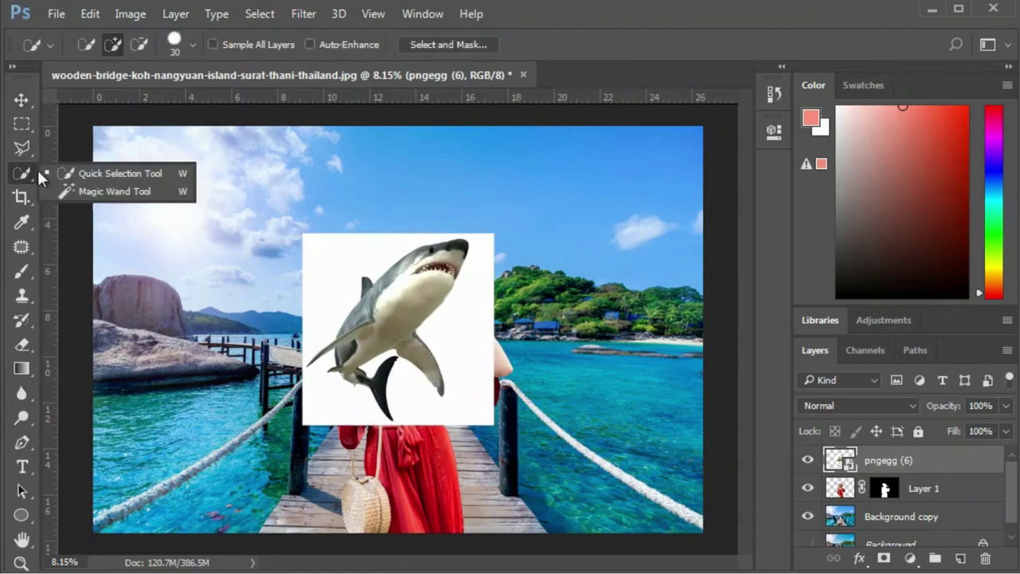
pyautogui.click(114, 191)
pyautogui.click(348, 271)
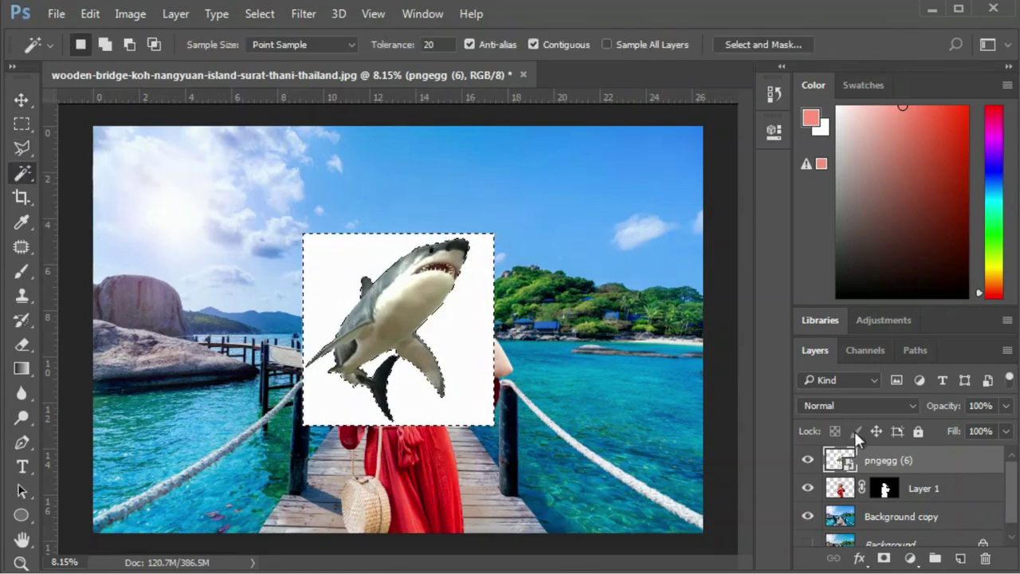
# - Rasterize the shark layer, delete its white background, and clear the selection
pyautogui.rightClick(885, 458)
pyautogui.click(564, 393)
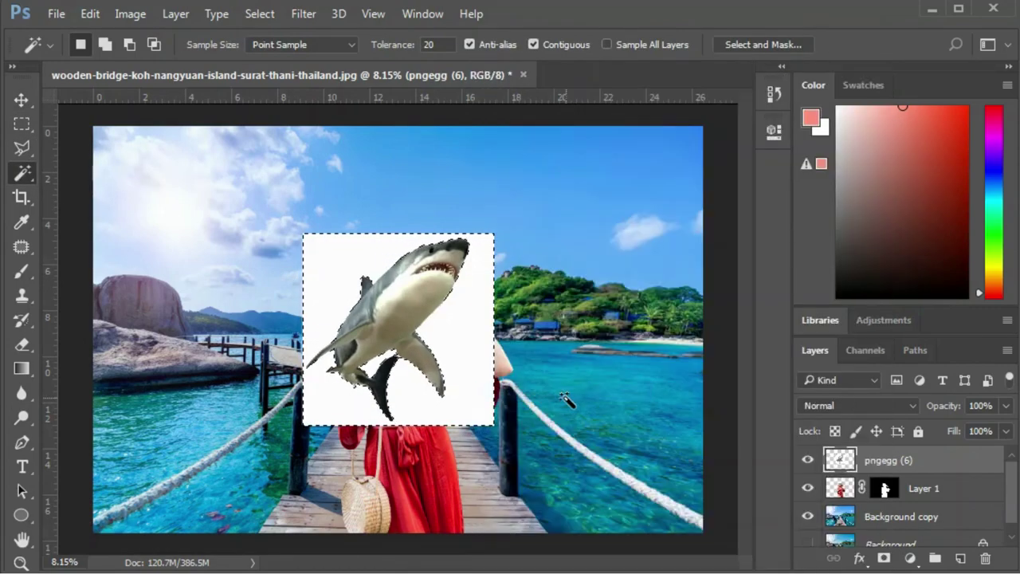
pyautogui.press('Delete')
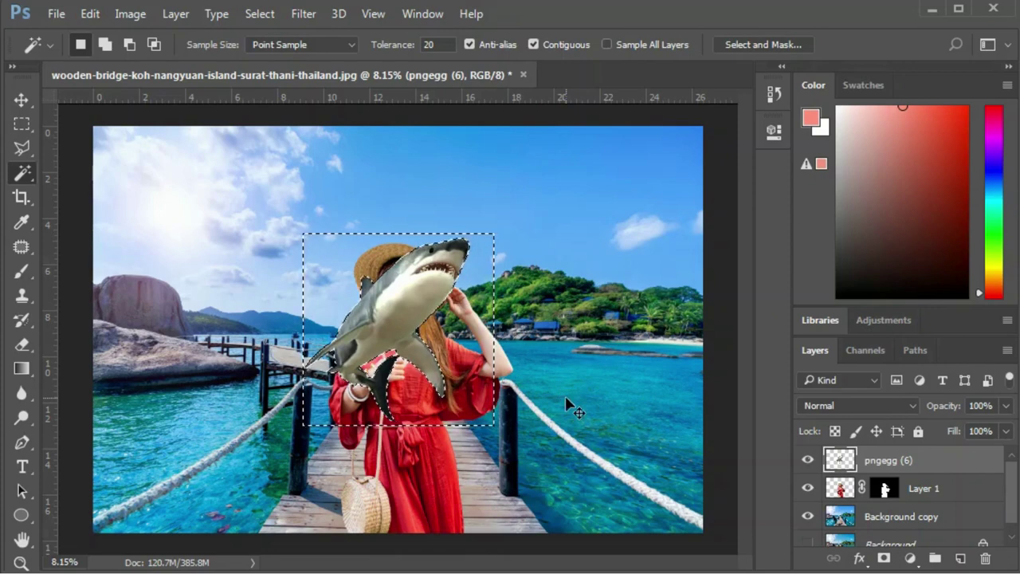
pyautogui.hotkey('ctrl', 'd')
# - Scale the shark to about 56% and move it into the water right of the woman
pyautogui.press('v')
pyautogui.scroll(-1, 388, 295)
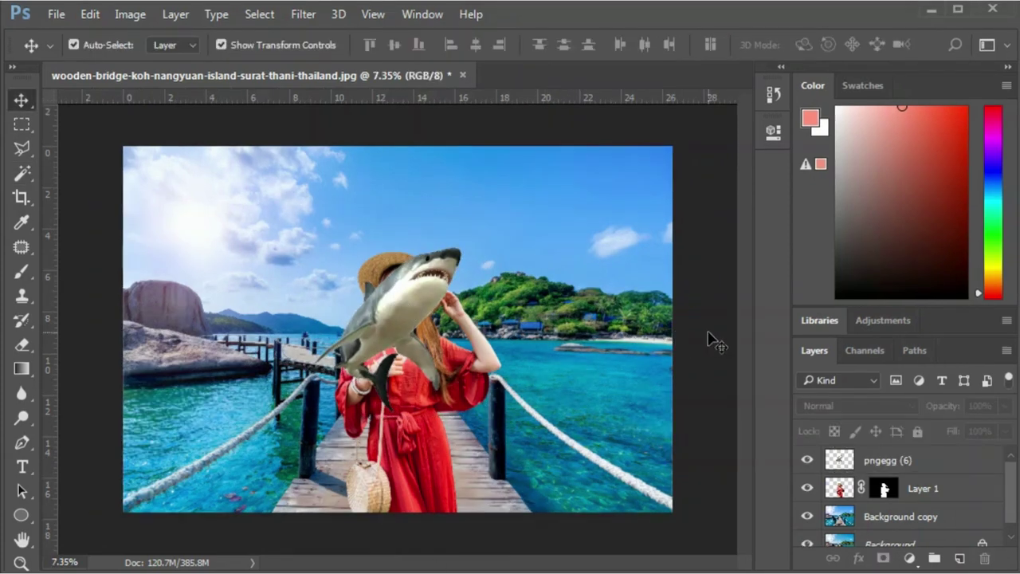
pyautogui.click(402, 306)
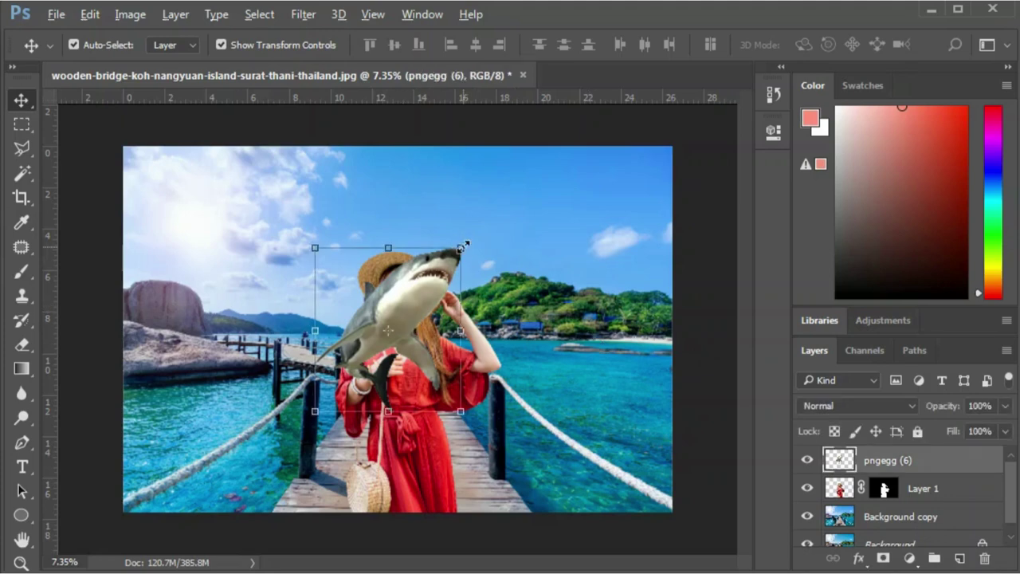
pyautogui.moveTo(462, 248); pyautogui.dragTo(452, 279)
pyautogui.moveTo(410, 307)
pyautogui.mouseDown()
pyautogui.moveTo(619, 339)
pyautogui.moveTo(619, 327)
pyautogui.moveTo(644, 319)
pyautogui.mouseUp()
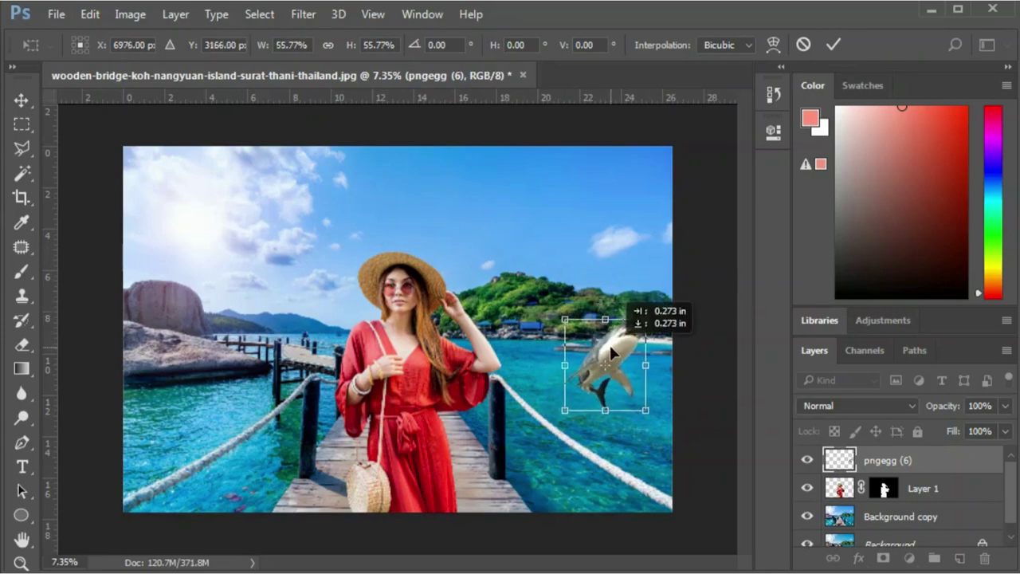
pyautogui.scroll(5, 590, 335)
pyautogui.scroll(-1, 672, 351)
pyautogui.hscroll(5, 672, 351)
pyautogui.hscroll(1, 715, 396)
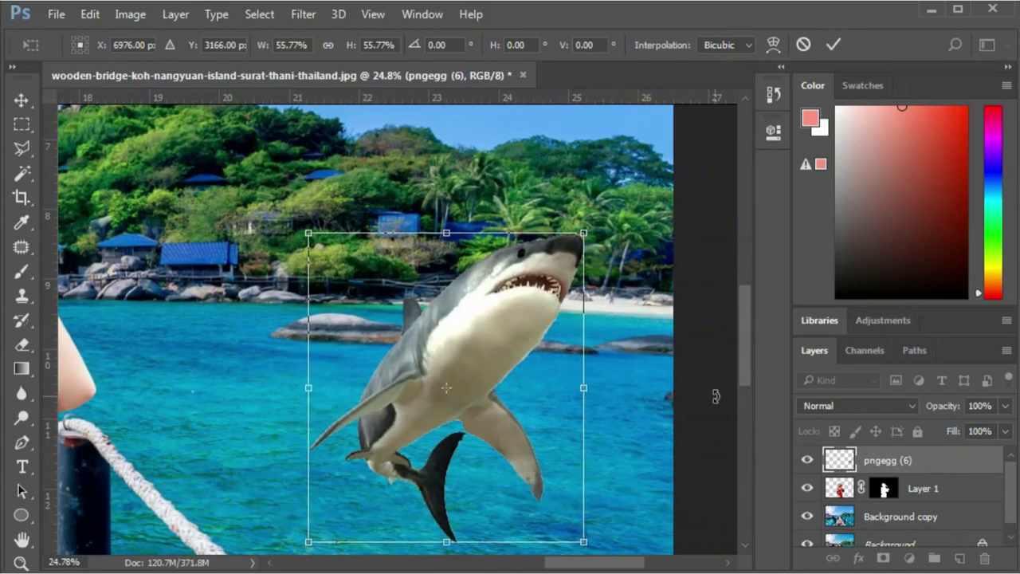
pyautogui.press('Return')
pyautogui.click(715, 387)
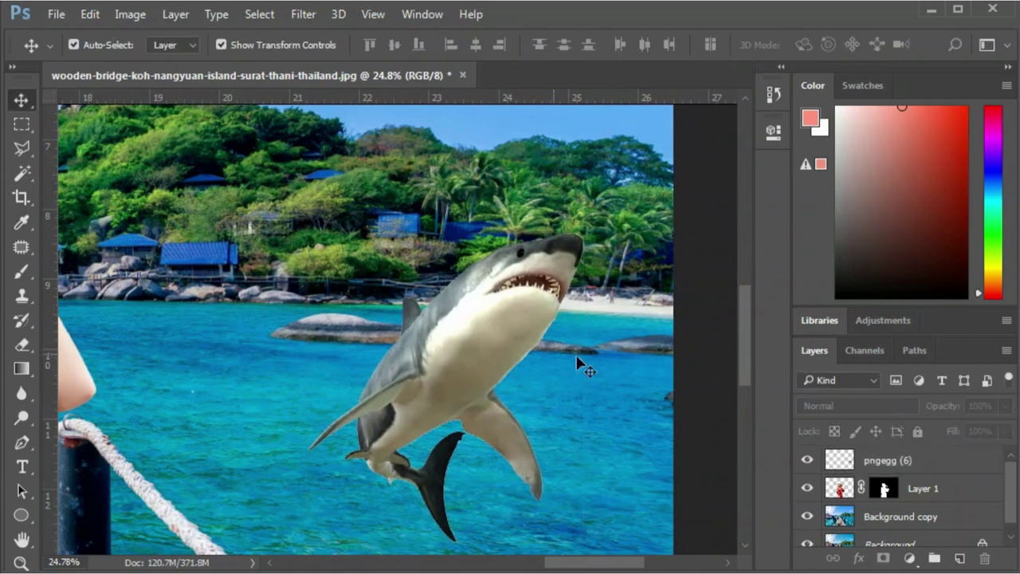
pyautogui.click(450, 350)
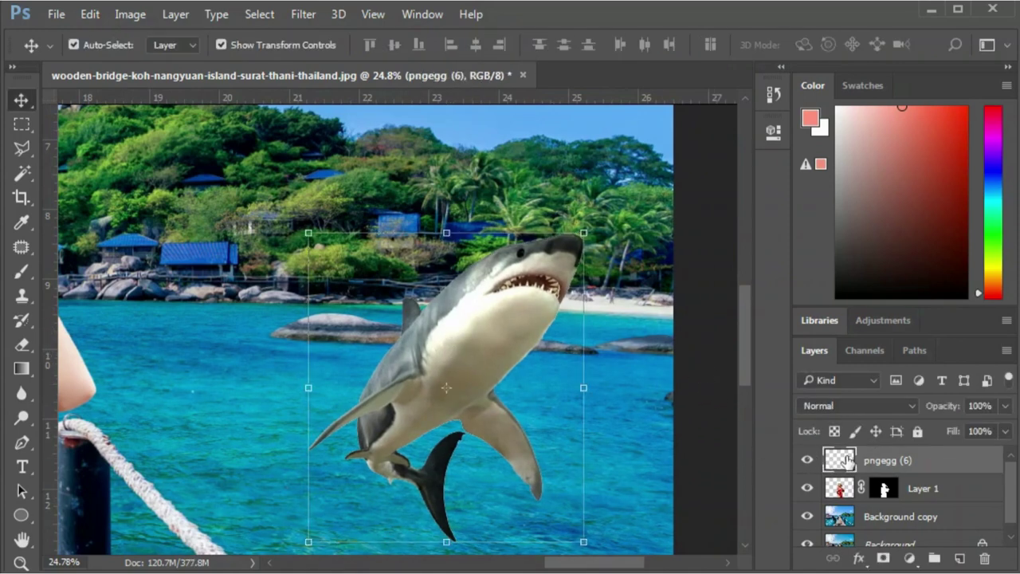
# - Erase the shark's fin tip and lower body with the Eraser so it sinks into the water
pyautogui.press('e')
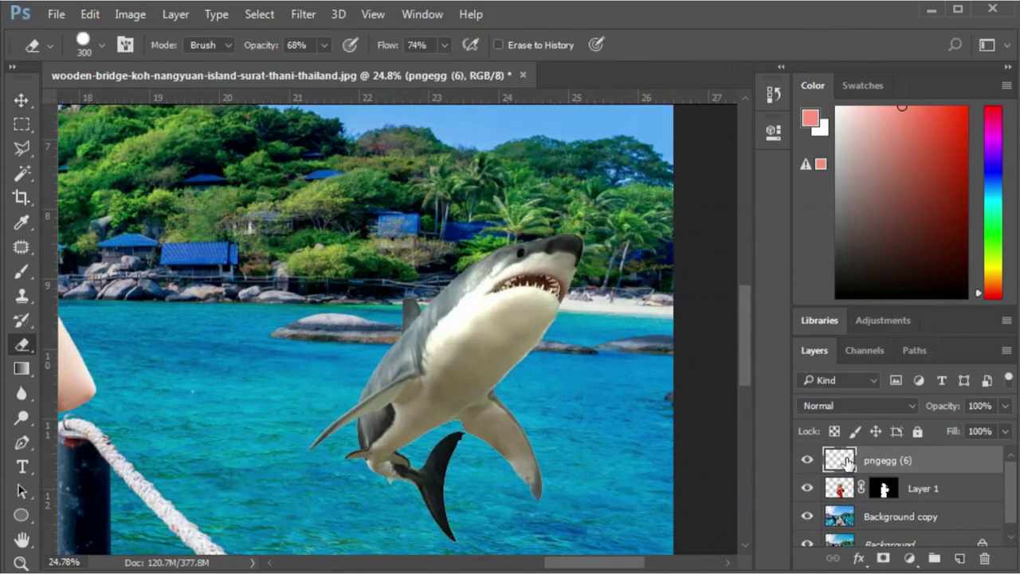
pyautogui.scroll(1, 489, 438)
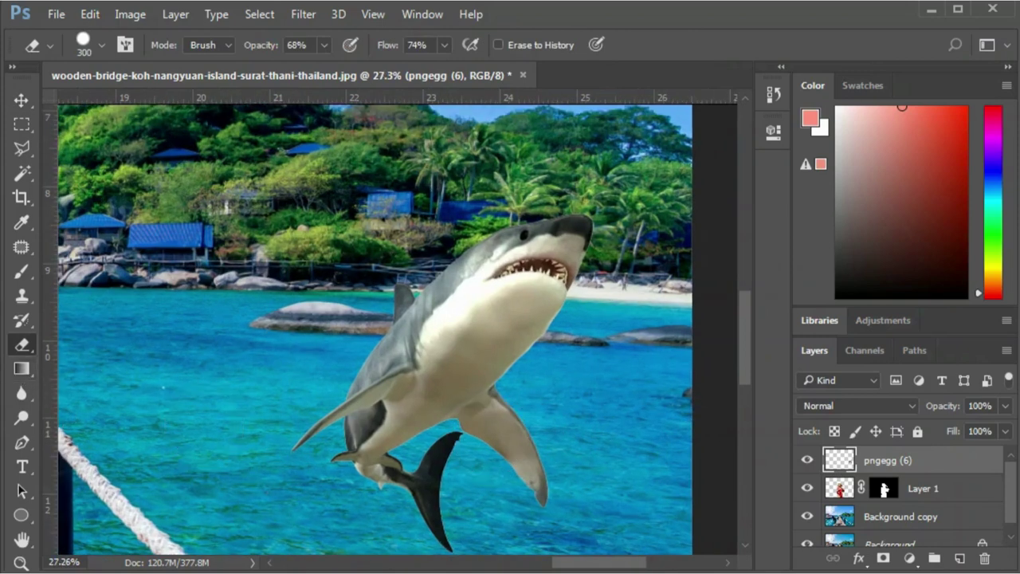
pyautogui.rightClick(24, 344)
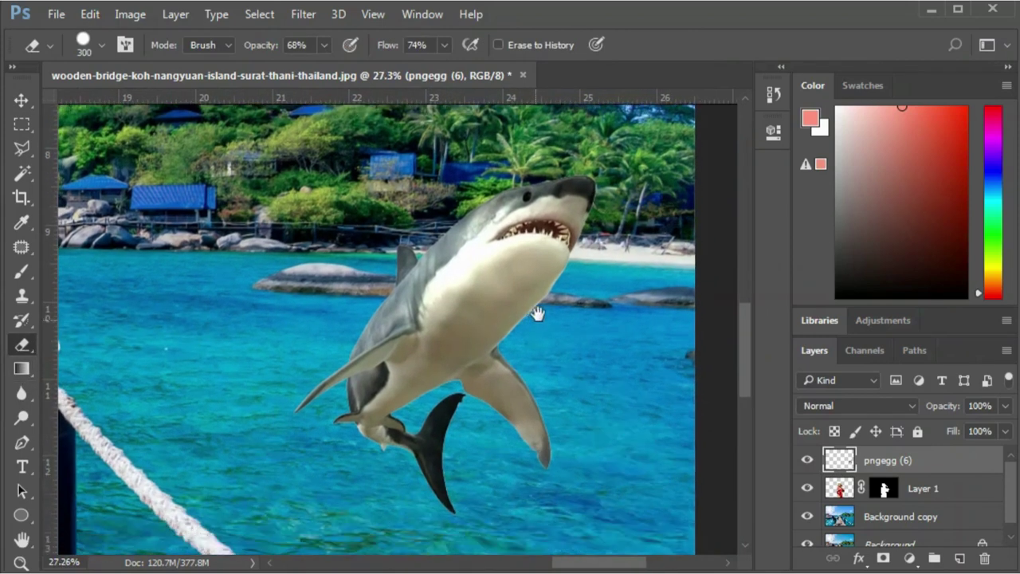
pyautogui.moveTo(532, 374); pyautogui.dragTo(541, 289)
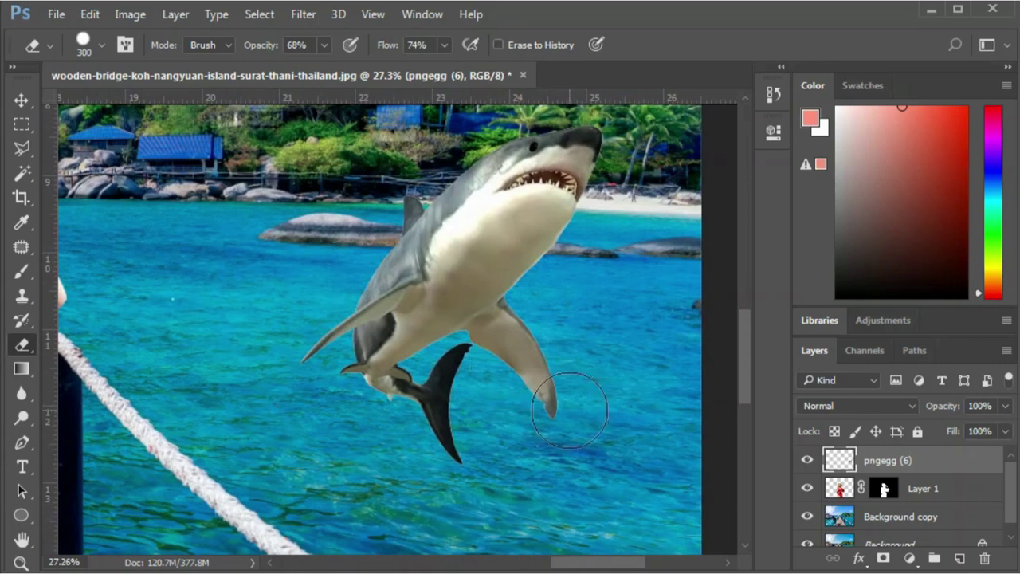
pyautogui.moveTo(550, 378)
pyautogui.mouseDown()
pyautogui.moveTo(522, 398)
pyautogui.moveTo(330, 396)
pyautogui.moveTo(509, 366)
pyautogui.mouseUp()
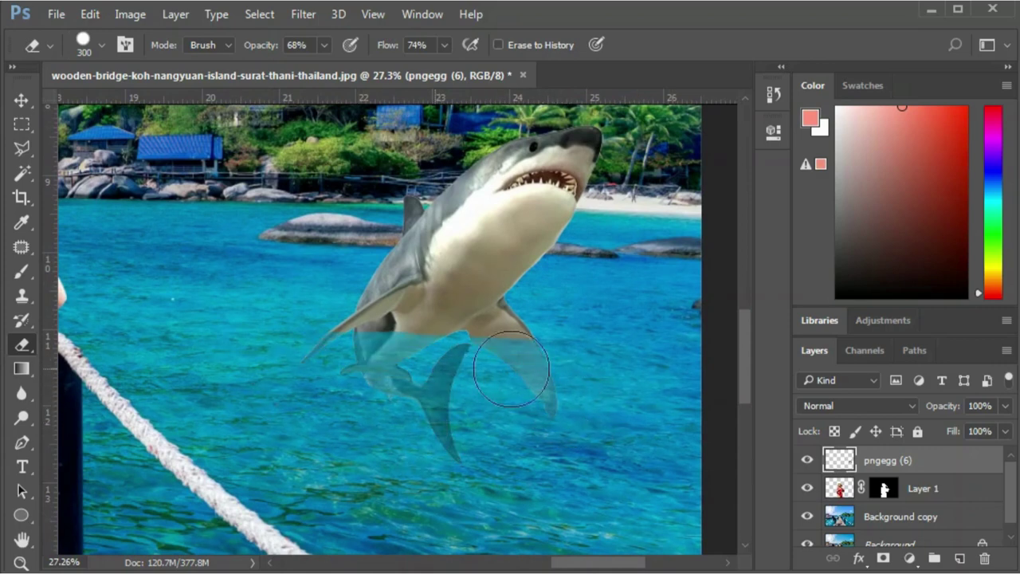
pyautogui.moveTo(334, 338); pyautogui.dragTo(600, 346)
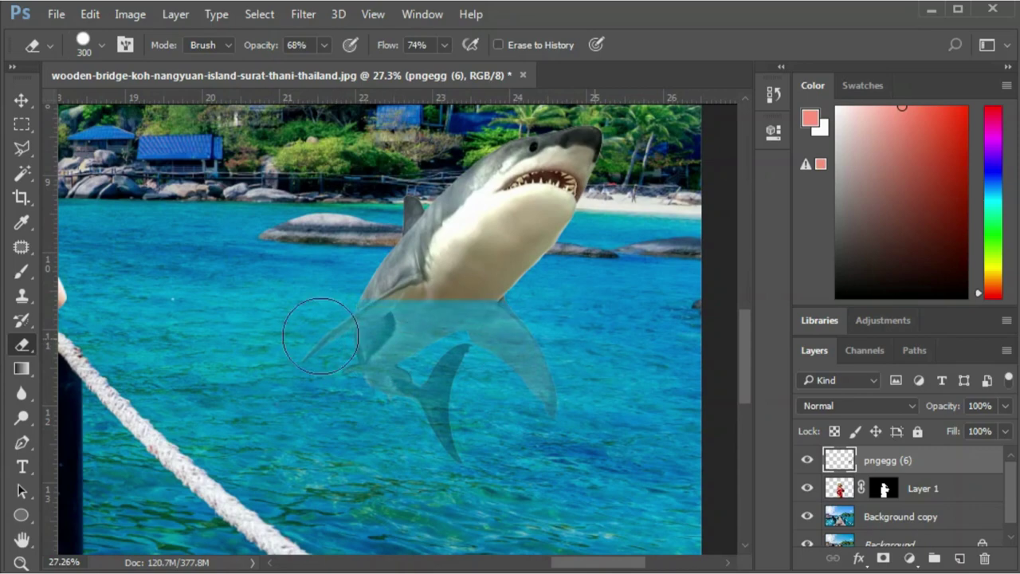
pyautogui.moveTo(293, 319); pyautogui.dragTo(513, 323)
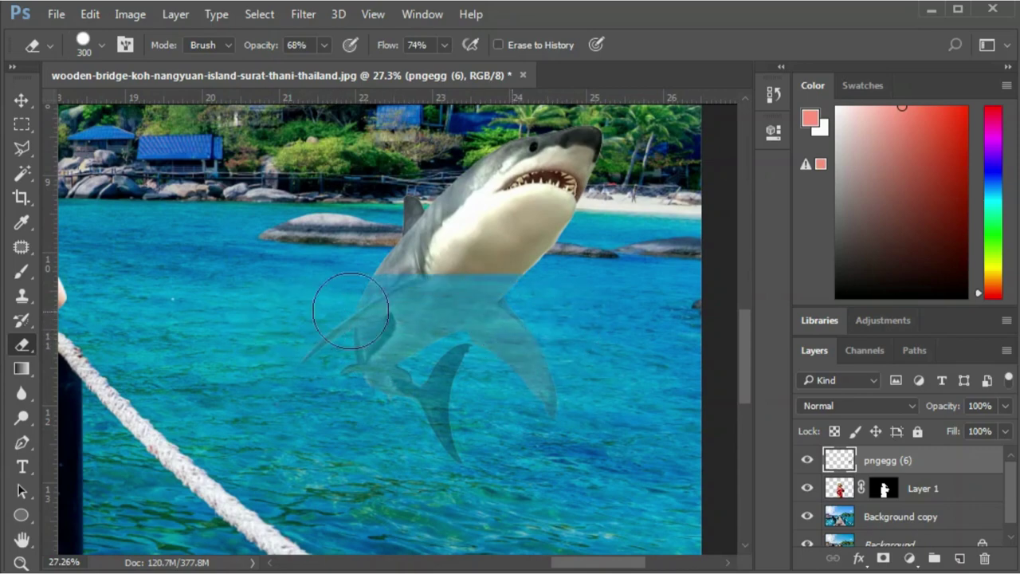
pyautogui.scroll(-3, 566, 388)
pyautogui.scroll(-2, 571, 391)
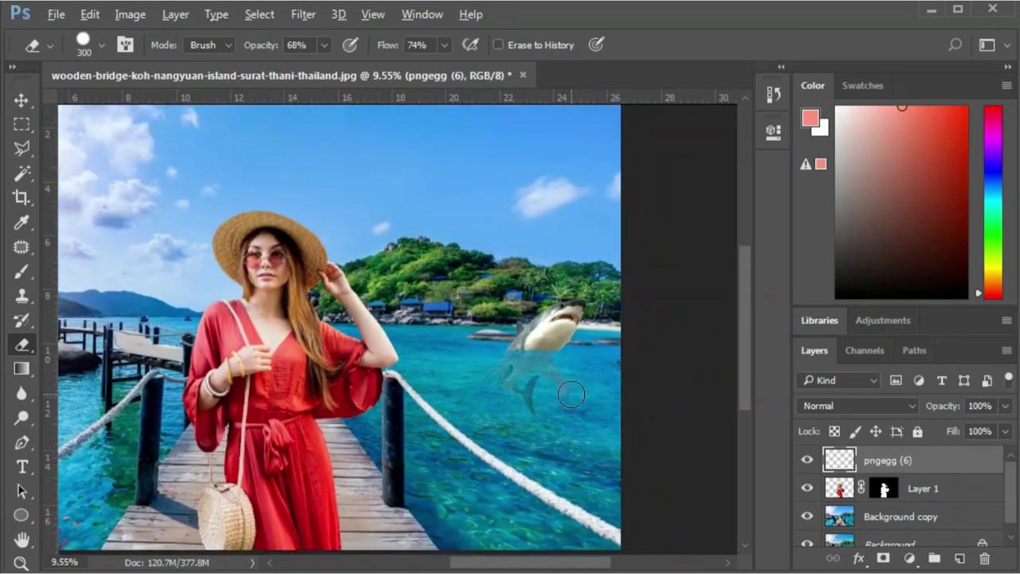
pyautogui.scroll(-1, 571, 393)
# - Return to the Move tool, zoom out to the whole image, and deselect the shark
pyautogui.press('v')
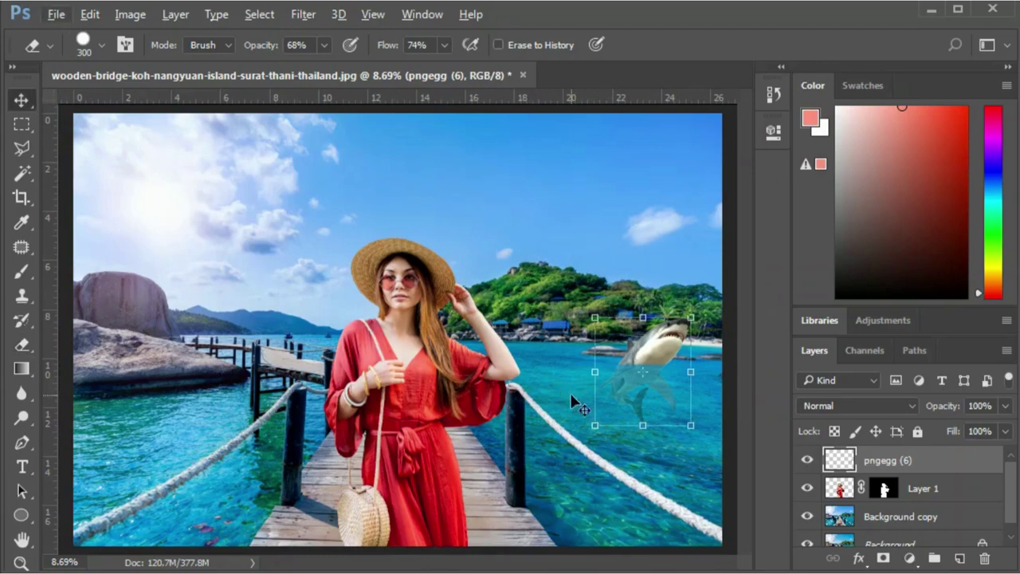
pyautogui.hotkey('alt', 'v')
pyautogui.press('Escape')
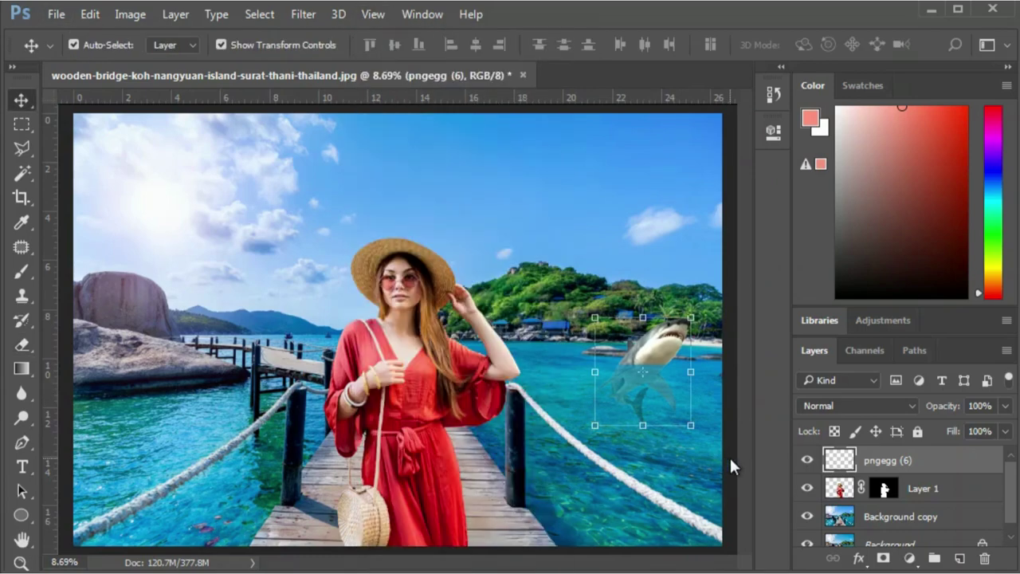
pyautogui.scroll(-1, 245, 434)
pyautogui.scroll(-1, 245, 434)
pyautogui.click(129, 430)
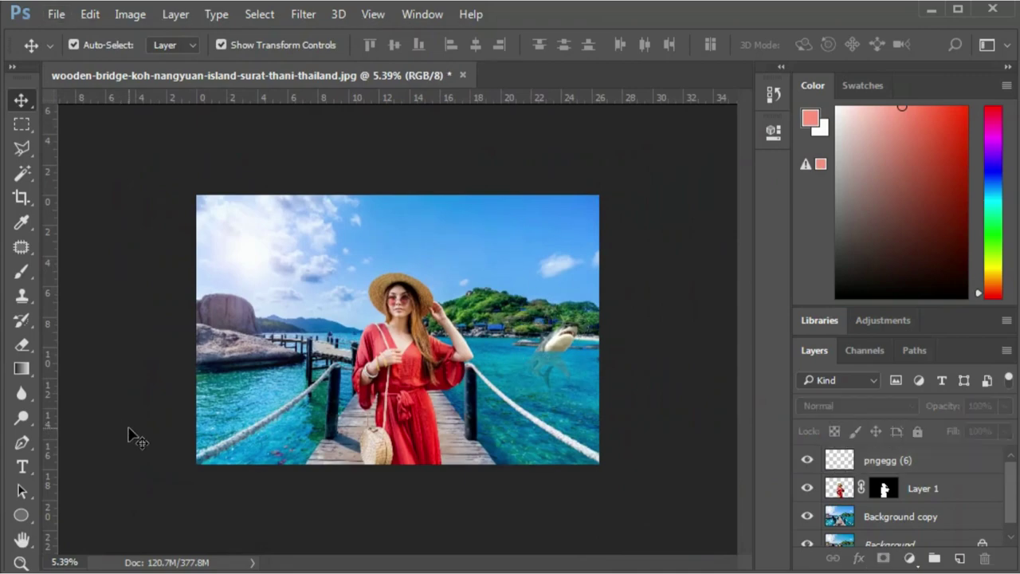
pyautogui.scroll(3, 369, 361)
pyautogui.scroll(1, 369, 361)
pyautogui.scroll(-1, 369, 361)
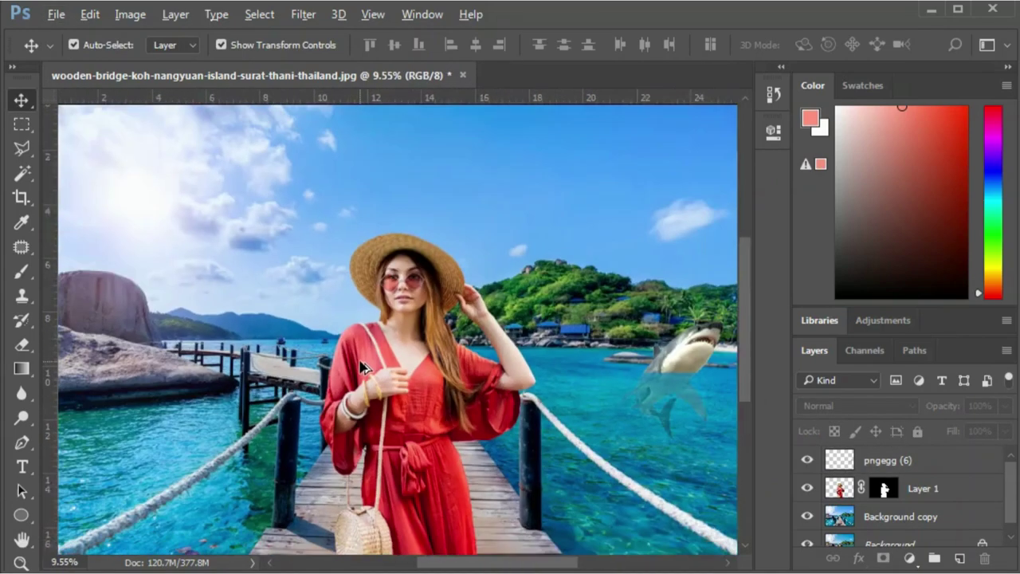
pyautogui.scroll(-1, 364, 365)
pyautogui.scroll(-1, 365, 365)
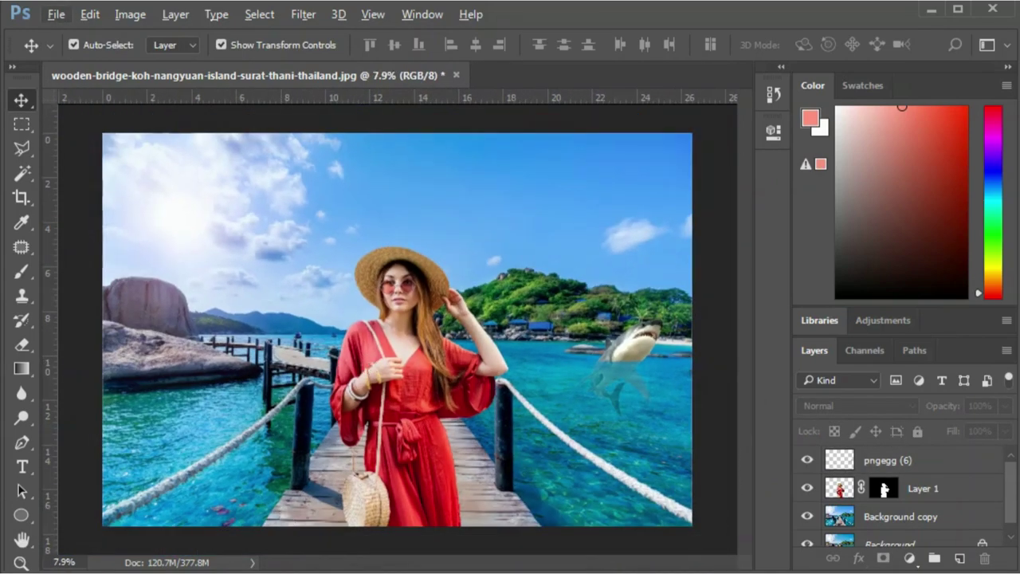
# - Place the tree image pngegg (8) and hide all other layers so only the tree shows
pyautogui.hotkey('alt', 'Tab')
pyautogui.moveTo(612, 163); pyautogui.dragTo(314, 367)
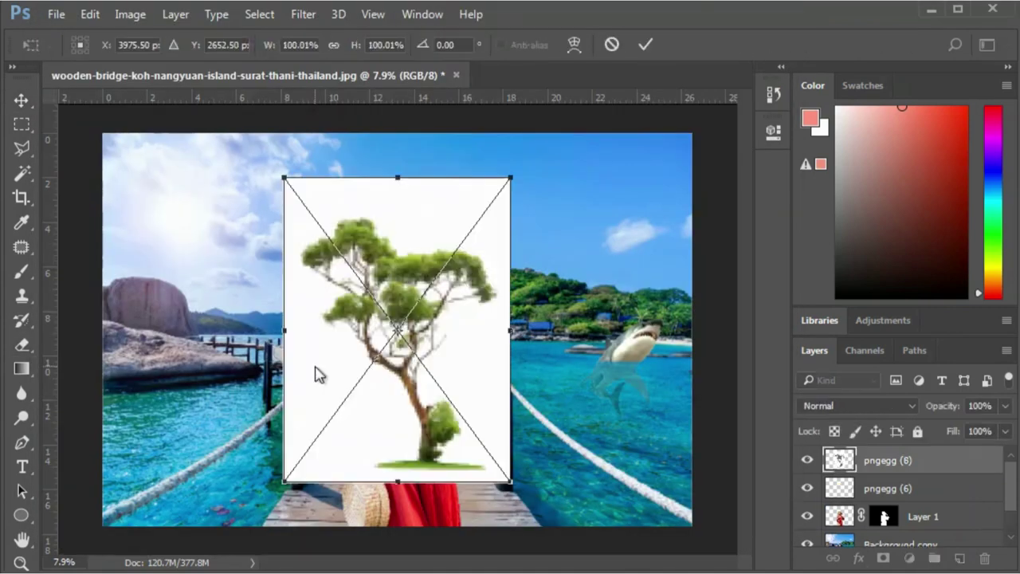
pyautogui.press('e')
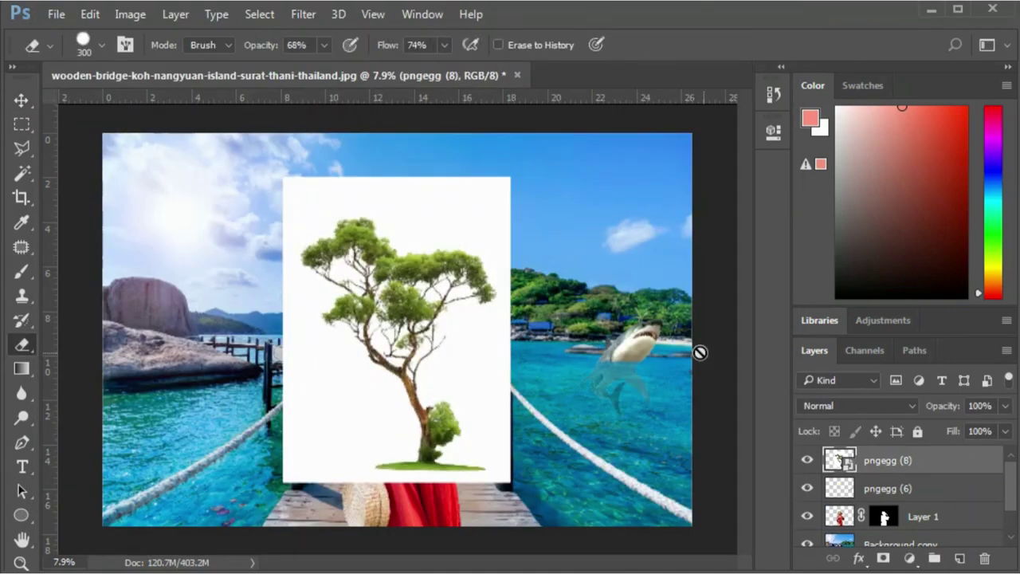
pyautogui.press('v')
pyautogui.click(716, 373)
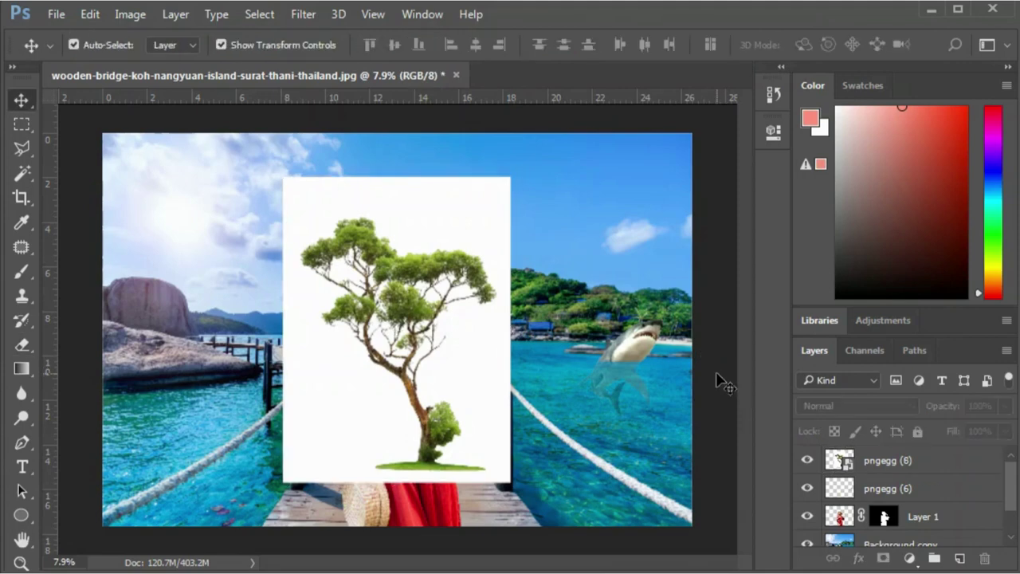
pyautogui.moveTo(807, 487); pyautogui.dragTo(805, 557)
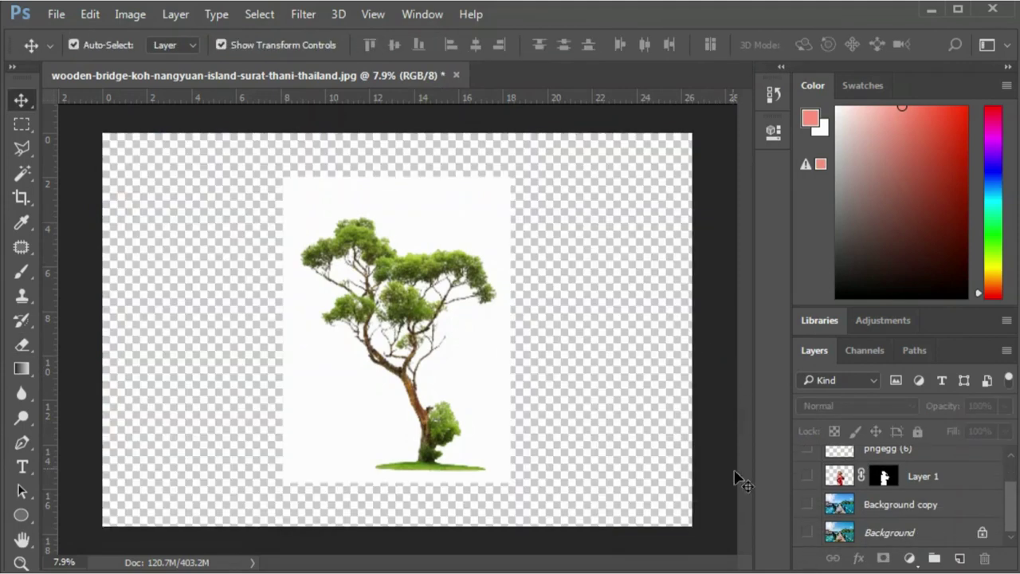
pyautogui.click(428, 356)
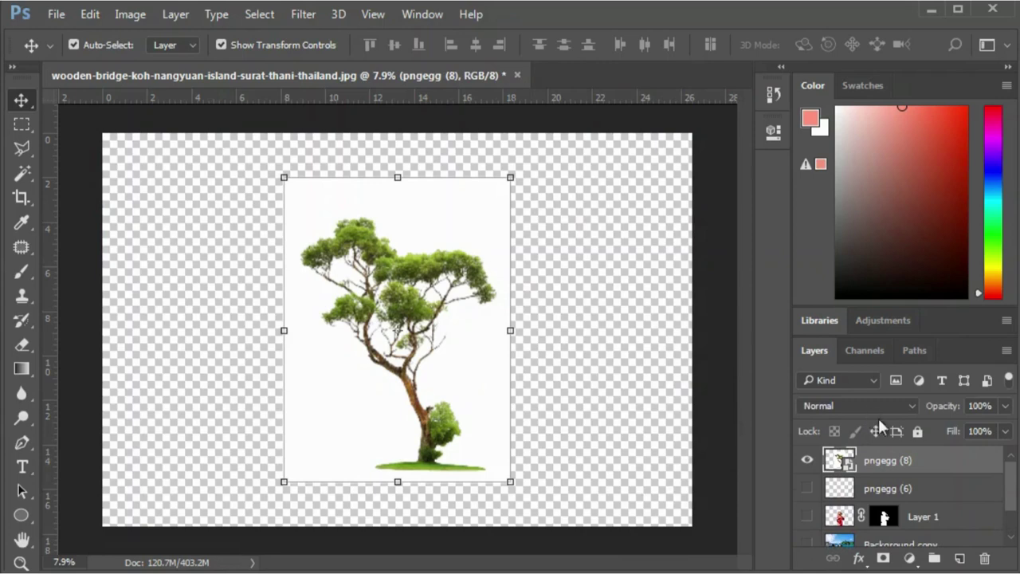
# - Duplicate the Blue channel as a Blue copy channel
pyautogui.click(865, 351)
pyautogui.click(869, 460)
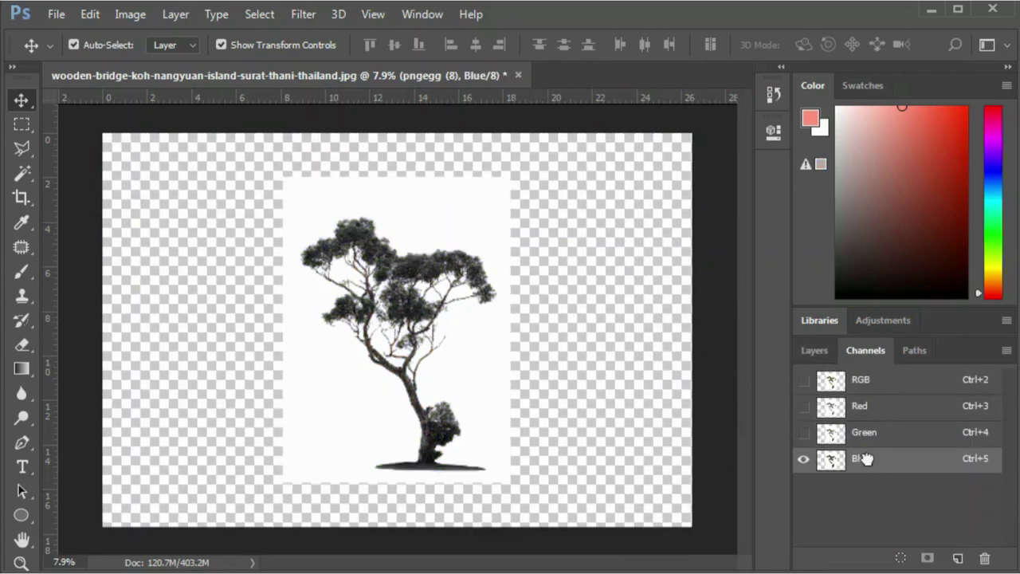
pyautogui.moveTo(866, 460)
pyautogui.mouseDown()
pyautogui.moveTo(943, 557)
pyautogui.moveTo(958, 559)
pyautogui.mouseUp()
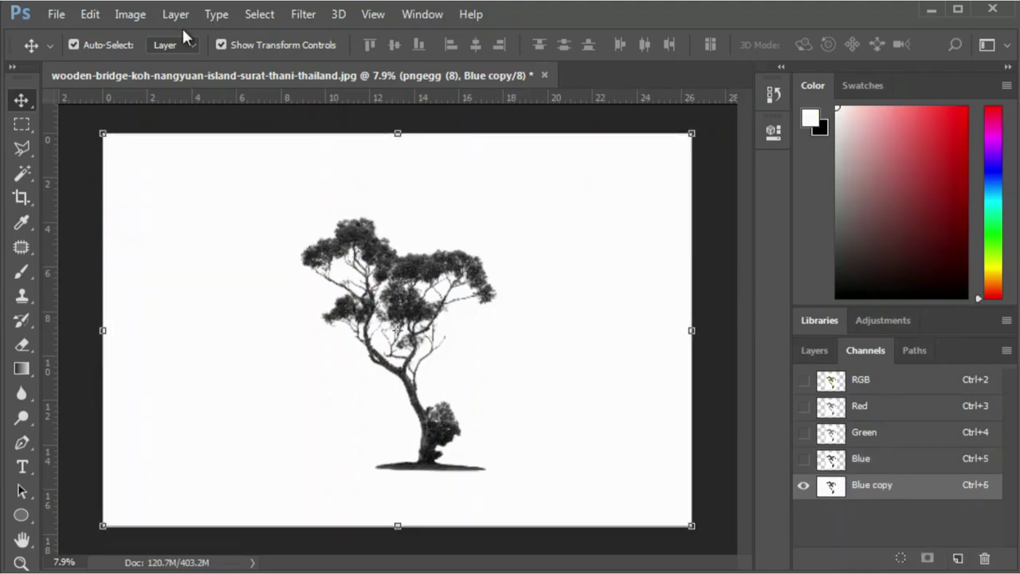
# - Apply Levels with black input 219 to Blue copy, turning the tree solid black on white
pyautogui.click(132, 14)
pyautogui.moveTo(157, 62)
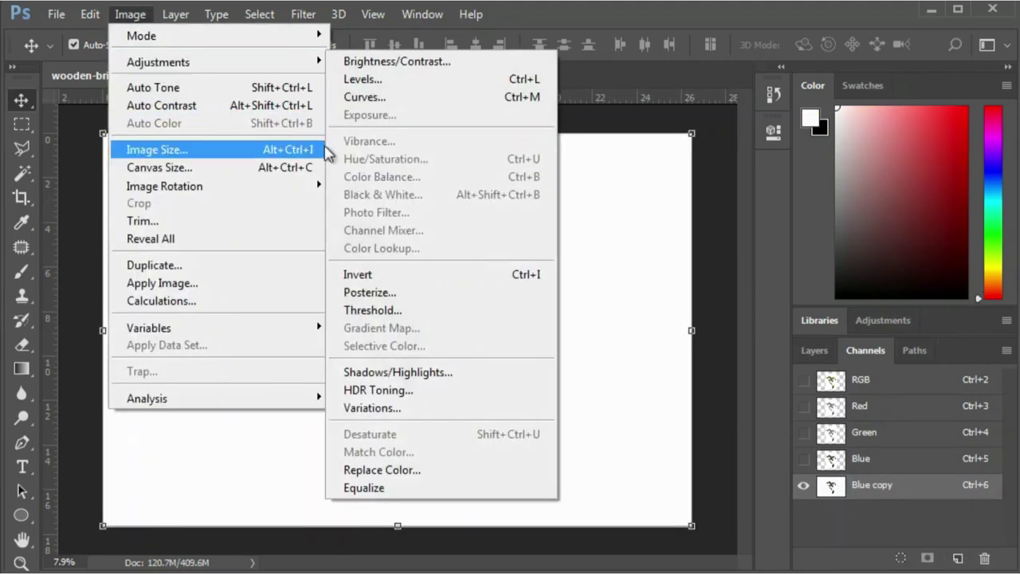
pyautogui.click(362, 79)
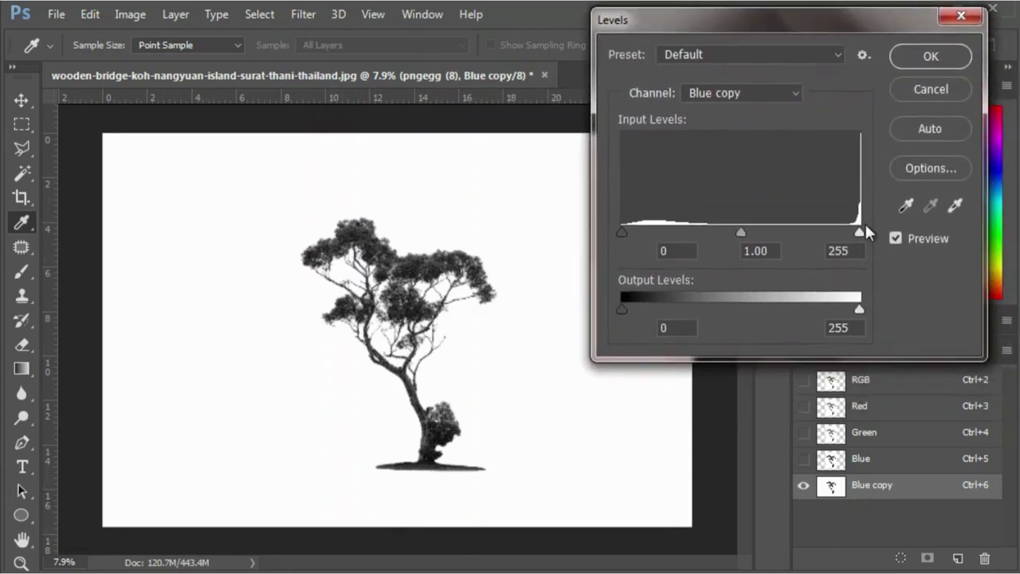
pyautogui.moveTo(859, 231)
pyautogui.mouseDown()
pyautogui.moveTo(628, 232)
pyautogui.moveTo(859, 232)
pyautogui.mouseUp()
pyautogui.moveTo(621, 232)
pyautogui.mouseDown()
pyautogui.moveTo(871, 230)
pyautogui.moveTo(825, 232)
pyautogui.mouseUp()
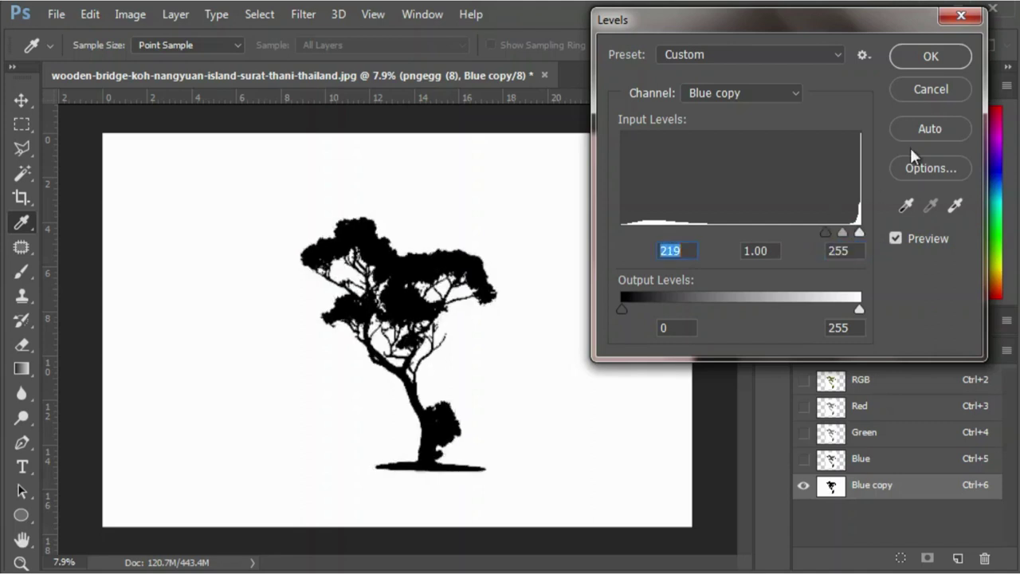
pyautogui.click(928, 51)
# - Load the Blue copy channel as a selection and return to the pngegg (8) tree layer
pyautogui.press('v')
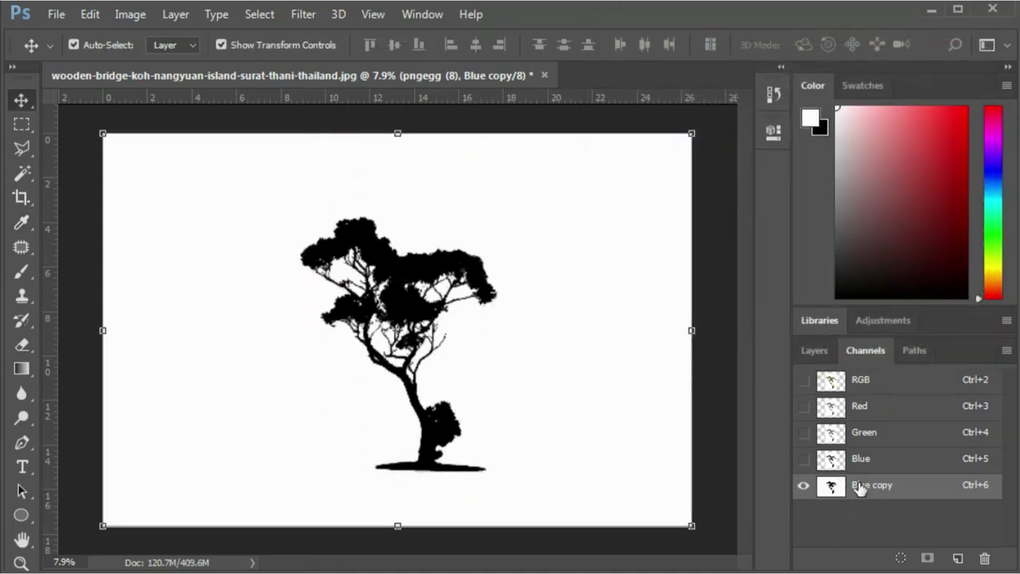
pyautogui.click(900, 558)
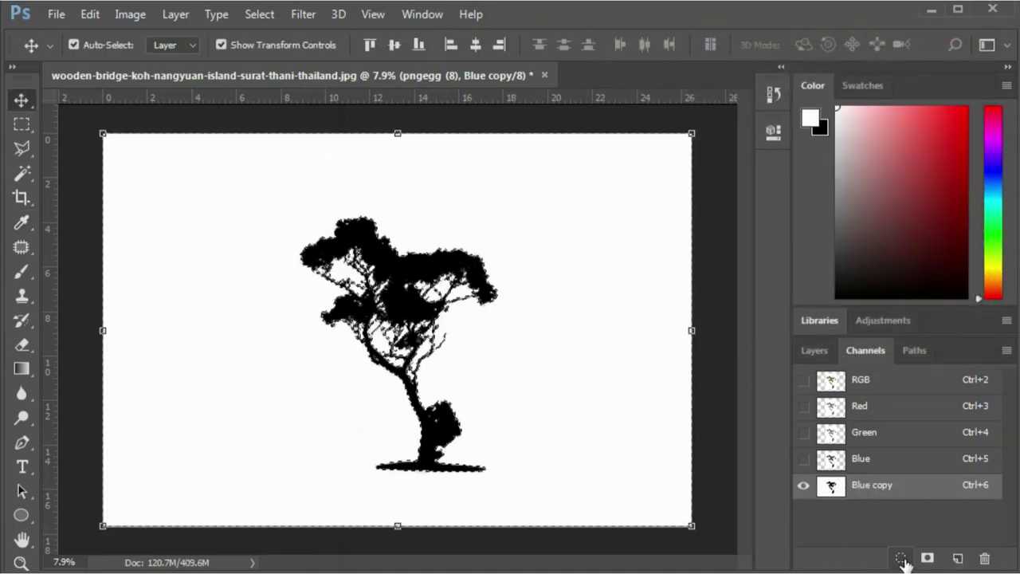
pyautogui.click(813, 351)
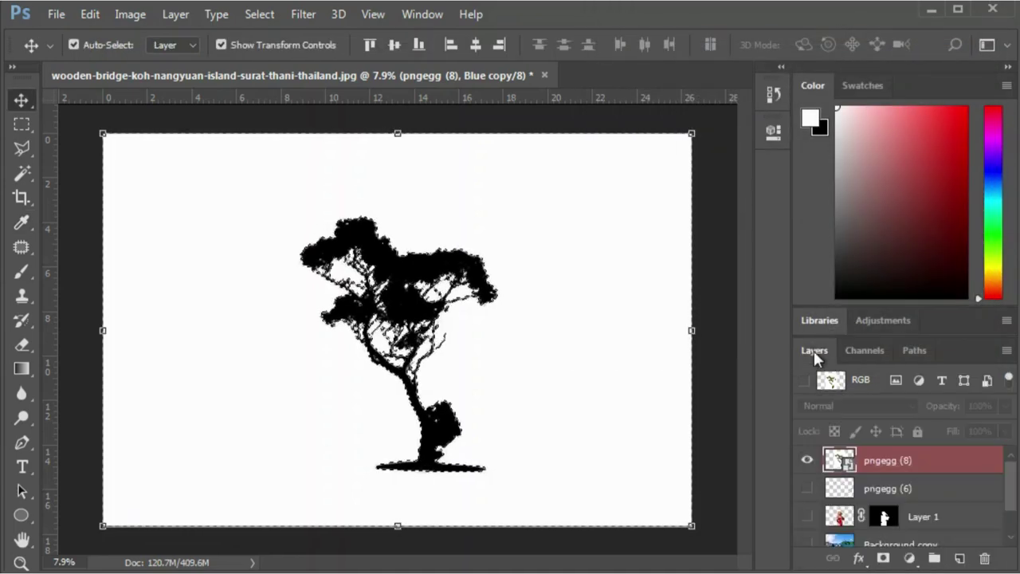
pyautogui.doubleClick(880, 460)
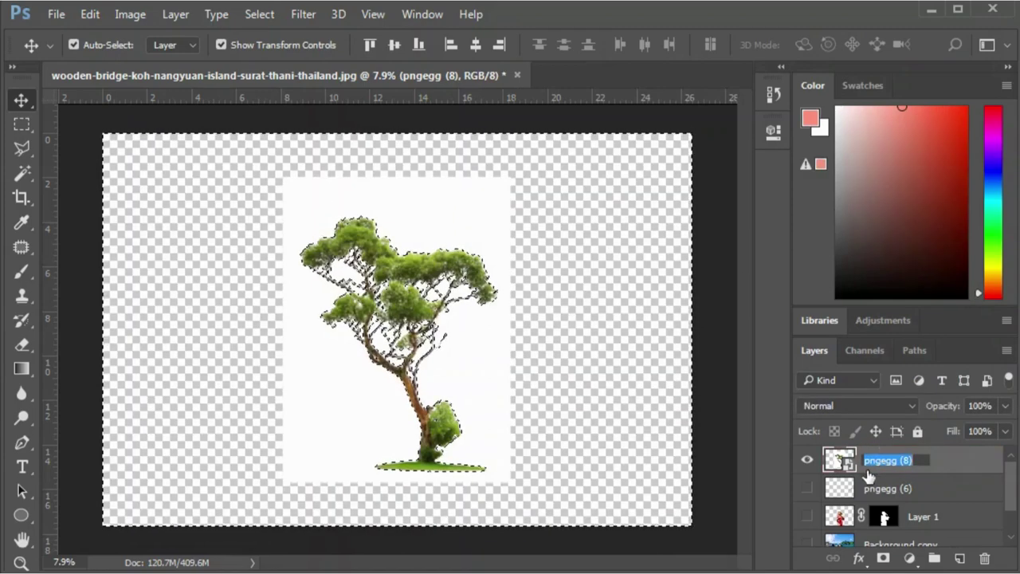
pyautogui.click(712, 412)
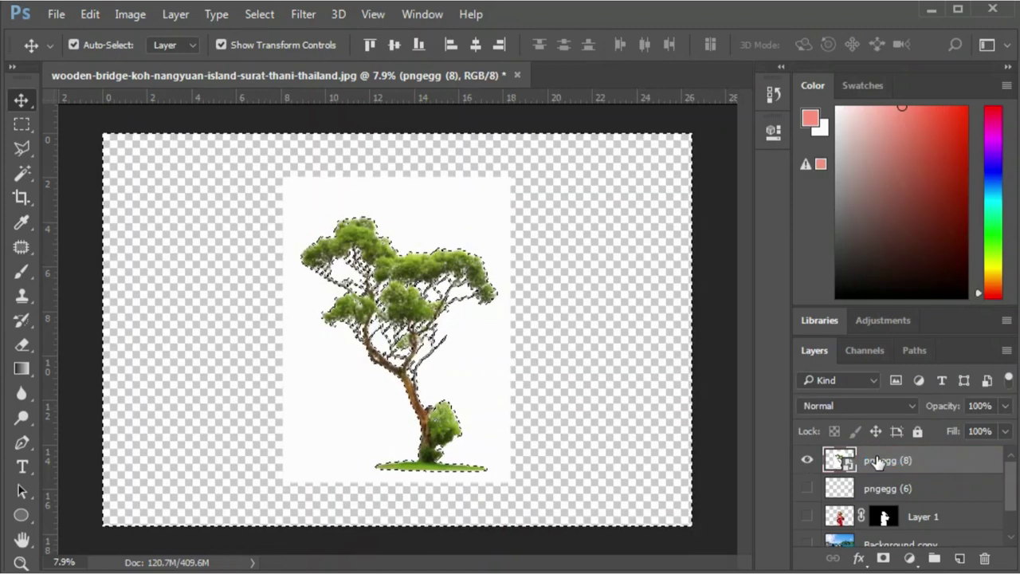
pyautogui.hotkey('ctrl', 'j')
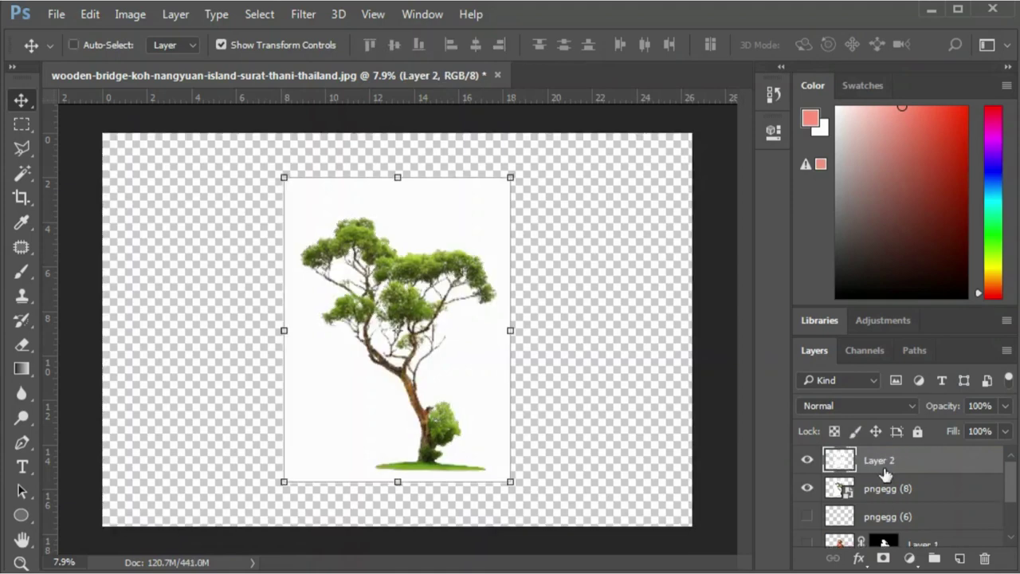
pyautogui.click(806, 489)
pyautogui.hotkey('ctrl', 'z')
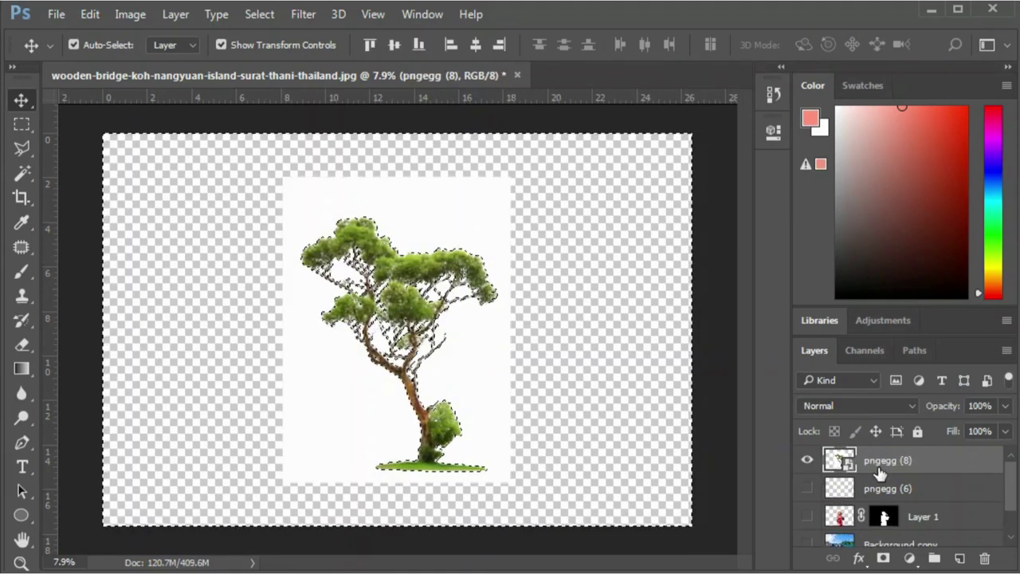
# - Rasterize pngegg (8), deselect, and turn the background and other layers back on
pyautogui.rightClick(880, 463)
pyautogui.click(569, 382)
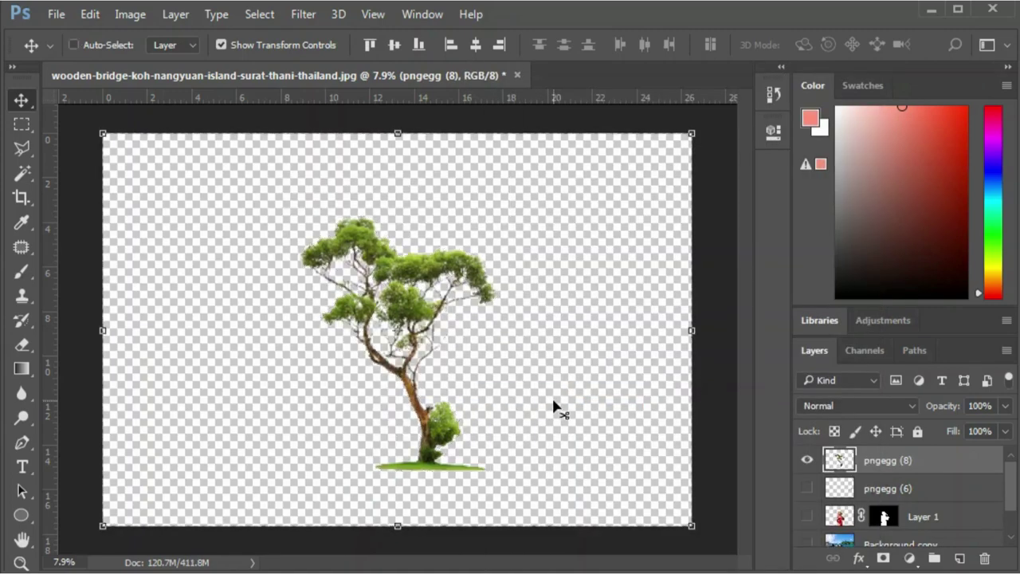
pyautogui.hotkey('ctrl', 'd')
pyautogui.press('super')
pyautogui.press('super')
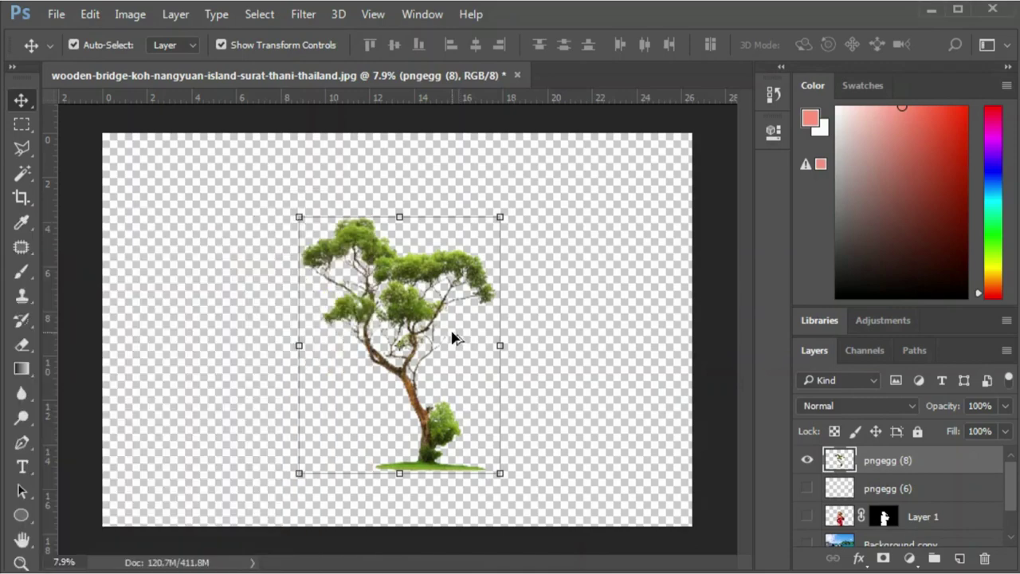
pyautogui.keyDown('alt'); pyautogui.scroll(3, 455, 330); pyautogui.keyUp('alt')
pyautogui.keyDown('alt'); pyautogui.scroll(3, 438, 335); pyautogui.keyUp('alt')
pyautogui.keyDown('alt'); pyautogui.scroll(-3, 430, 338); pyautogui.keyUp('alt')
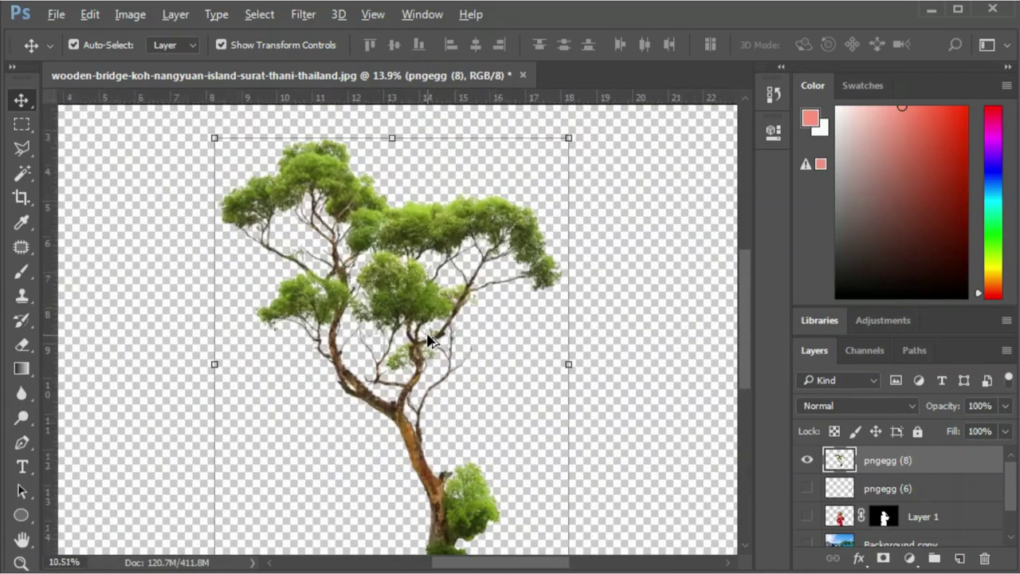
pyautogui.keyDown('alt'); pyautogui.scroll(-2, 433, 337); pyautogui.keyUp('alt')
pyautogui.click(692, 375)
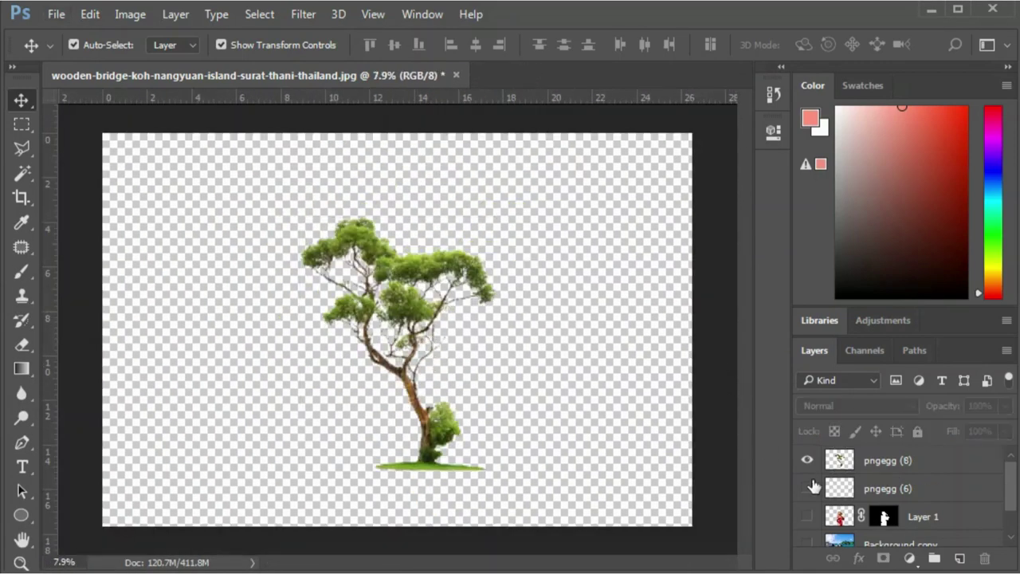
pyautogui.scroll(-2, 813, 540)
pyautogui.click(808, 535)
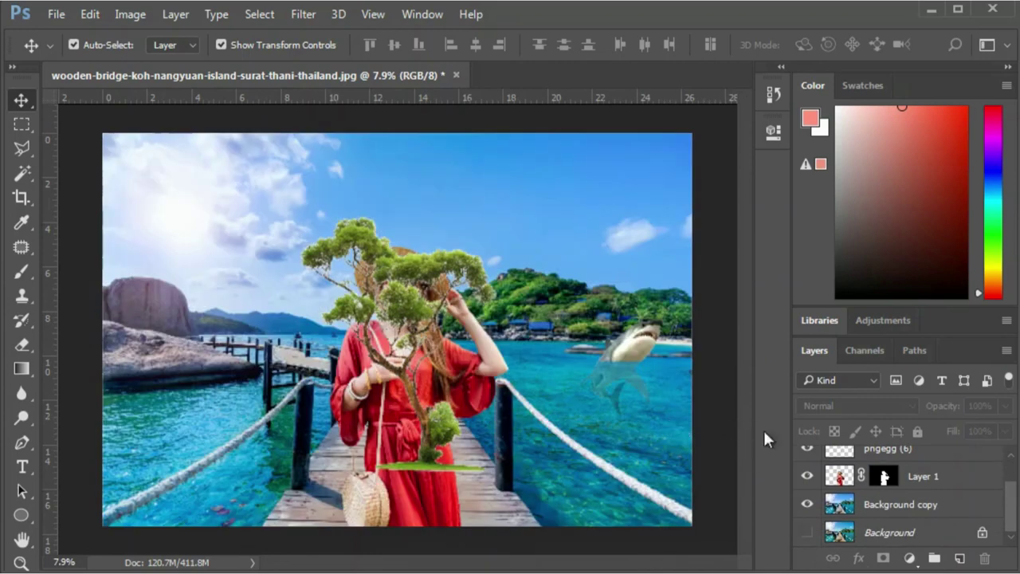
# - Move the pngegg (8) tree onto the left rocks and scale it to about 54%
pyautogui.moveTo(437, 459); pyautogui.dragTo(287, 381)
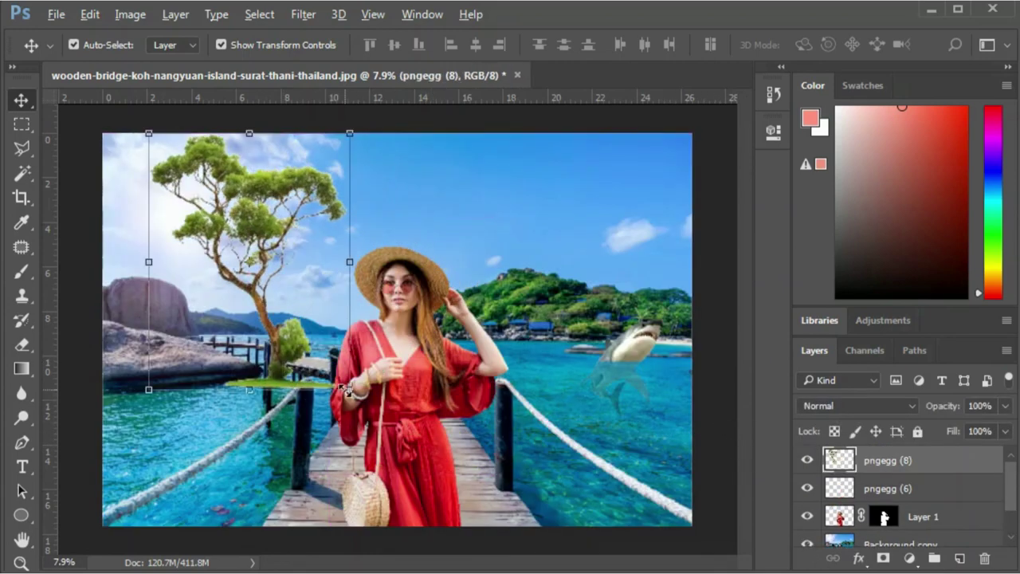
pyautogui.moveTo(348, 388); pyautogui.dragTo(349, 355)
pyautogui.moveTo(279, 308); pyautogui.dragTo(197, 323)
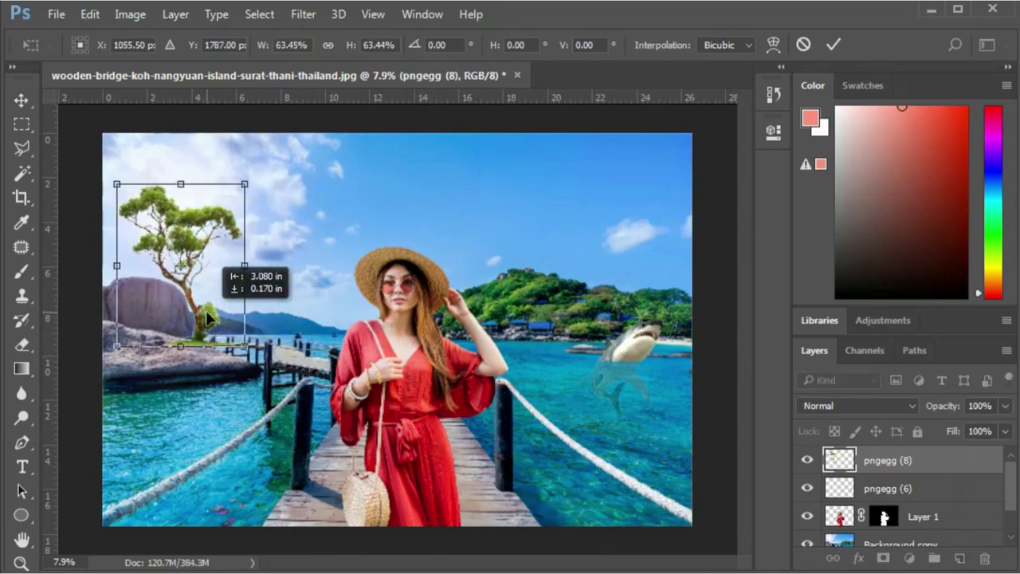
pyautogui.moveTo(231, 357); pyautogui.dragTo(195, 343)
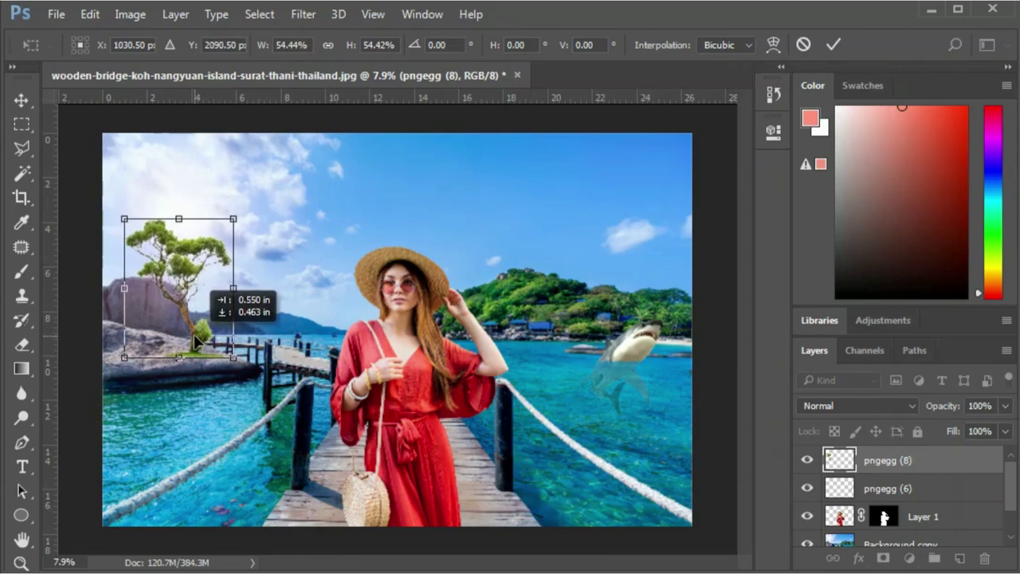
pyautogui.scroll(3, 191, 346)
pyautogui.scroll(2, 191, 346)
pyautogui.hotkey('alt', 'space')
pyautogui.press('Escape')
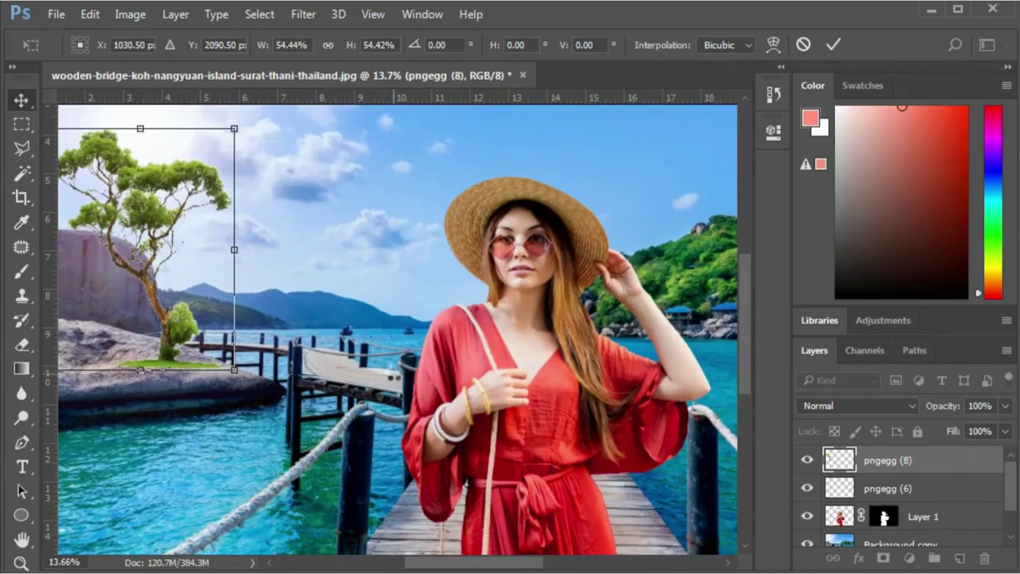
pyautogui.press('Return')
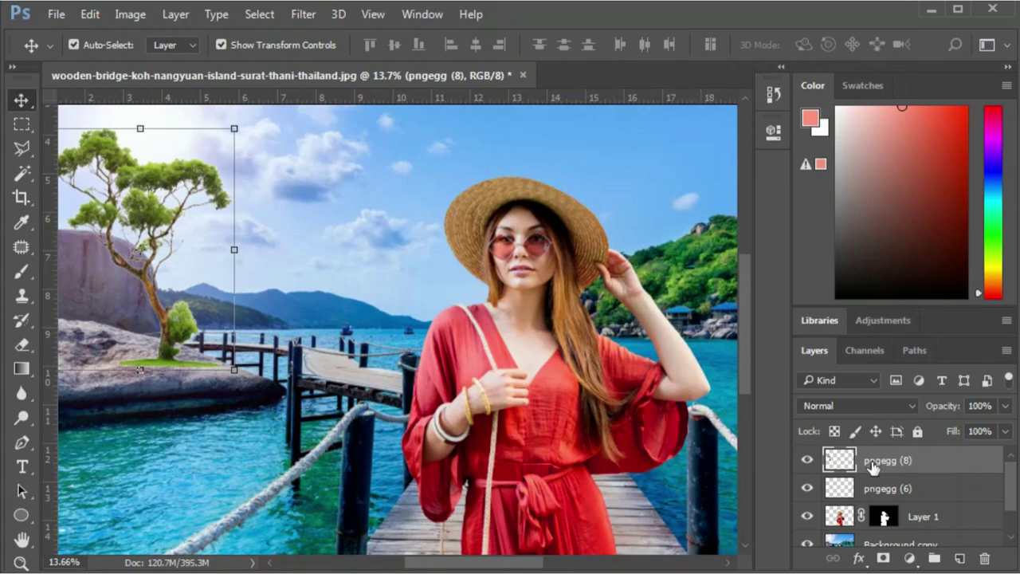
pyautogui.scroll(3, 177, 391)
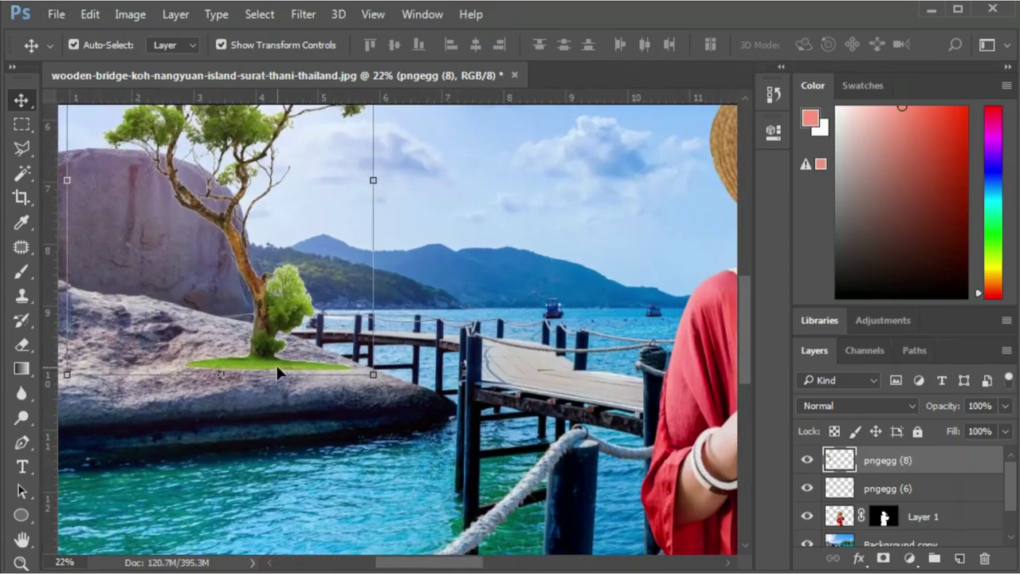
pyautogui.scroll(-2, 305, 434)
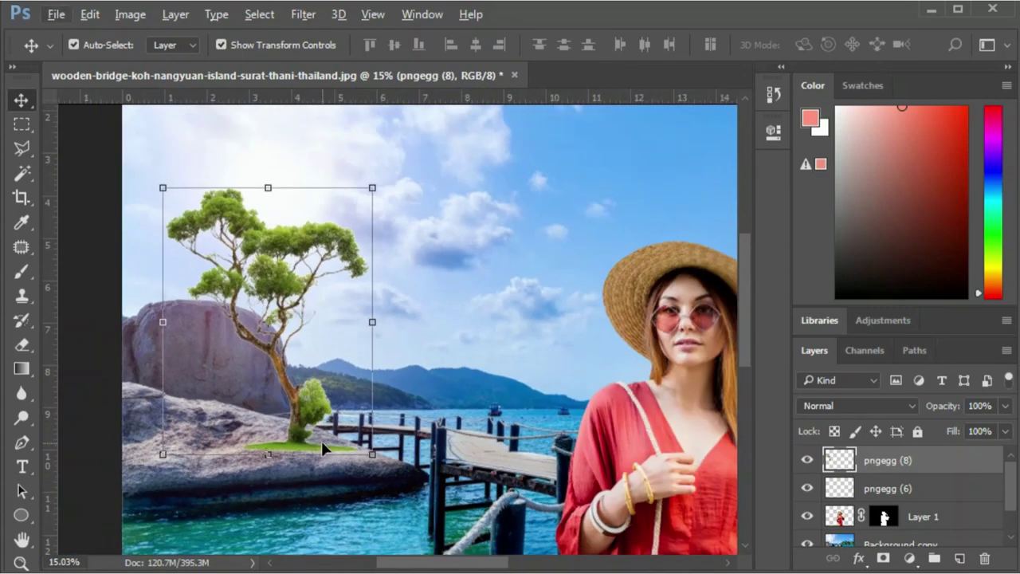
pyautogui.scroll(3, 304, 444)
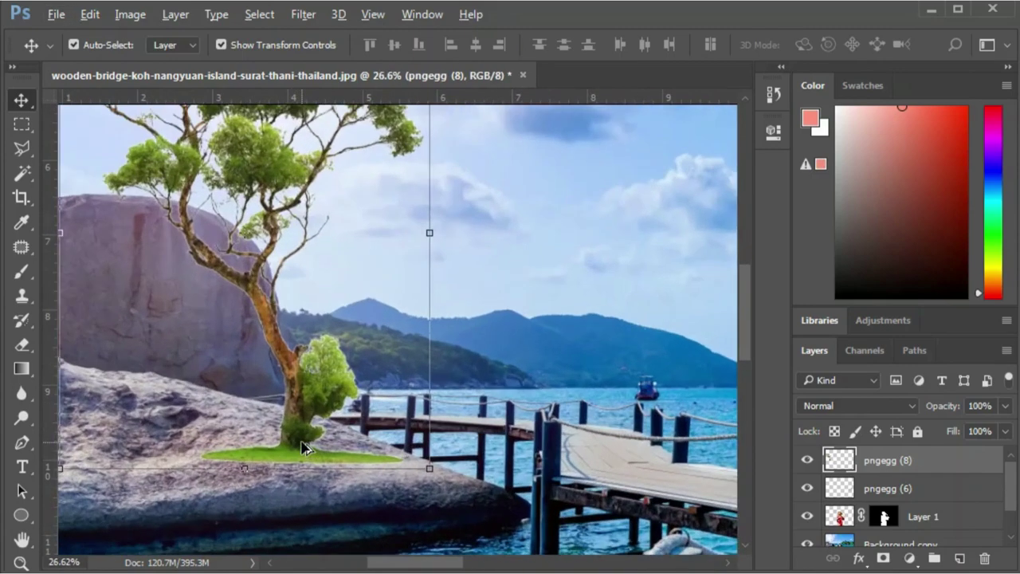
# - Erase the left part of the grass strip with the Eraser
pyautogui.press('e')
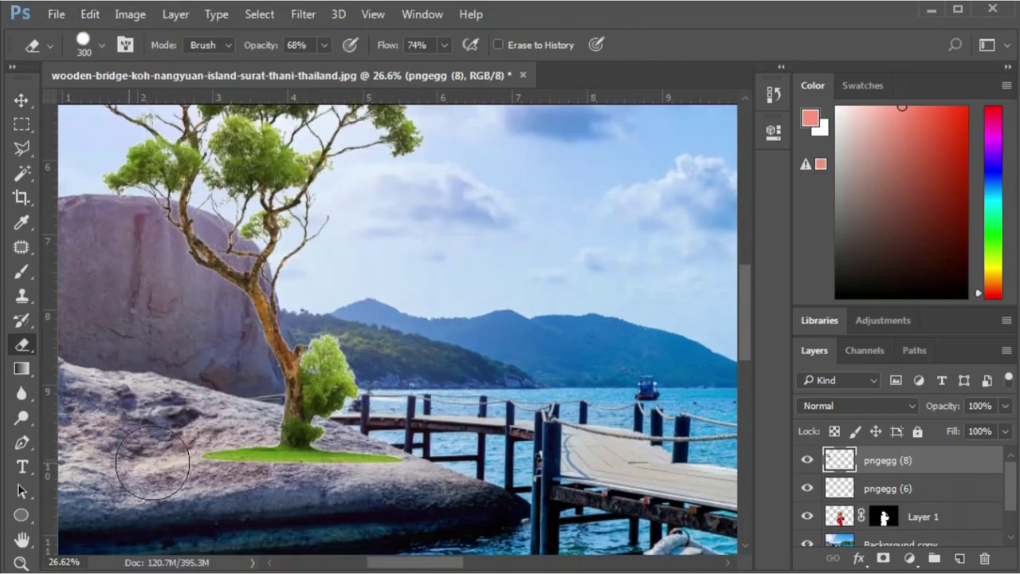
pyautogui.moveTo(268, 474)
pyautogui.mouseDown()
pyautogui.moveTo(409, 482)
pyautogui.moveTo(364, 485)
pyautogui.mouseUp()
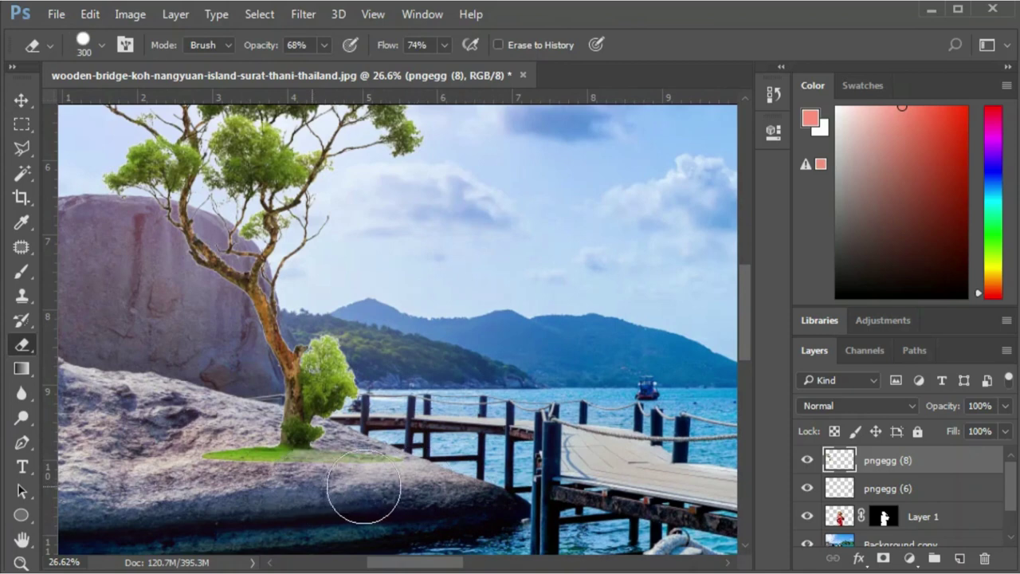
pyautogui.hotkey('ctrl', 'z')
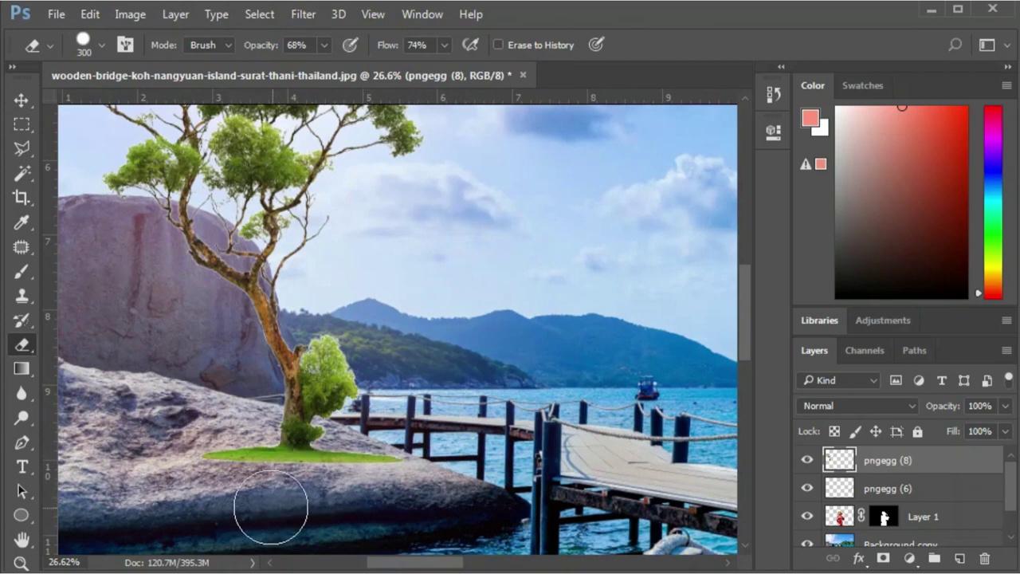
pyautogui.moveTo(237, 501)
pyautogui.mouseDown()
pyautogui.moveTo(200, 485)
pyautogui.moveTo(291, 496)
pyautogui.moveTo(401, 489)
pyautogui.moveTo(190, 492)
pyautogui.mouseUp()
pyautogui.scroll(3, 343, 510)
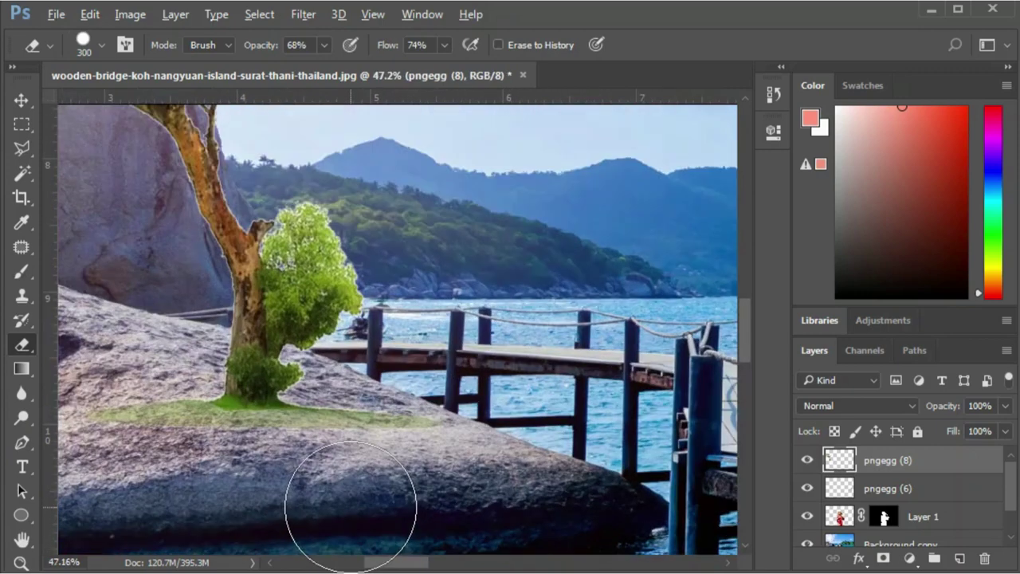
pyautogui.scroll(-4, 347, 507)
pyautogui.scroll(-3, 348, 507)
pyautogui.scroll(-2, 345, 510)
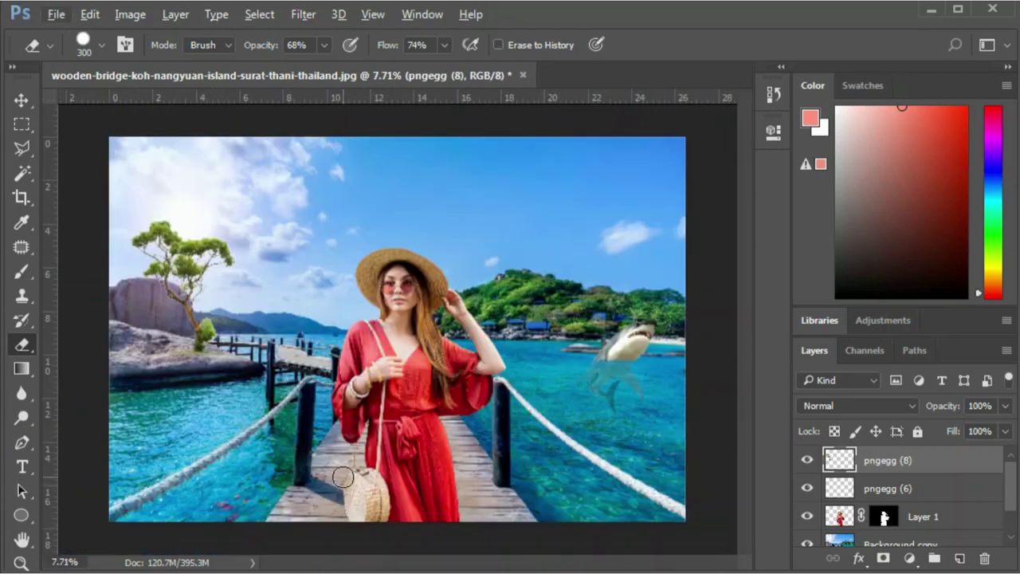
pyautogui.hotkey('alt', 'v')
pyautogui.press('Escape')
pyautogui.hotkey('alt', 'v')
pyautogui.press('Escape')
# - Place the flock-of-birds image pngegg (7) into the composite
pyautogui.press('v')
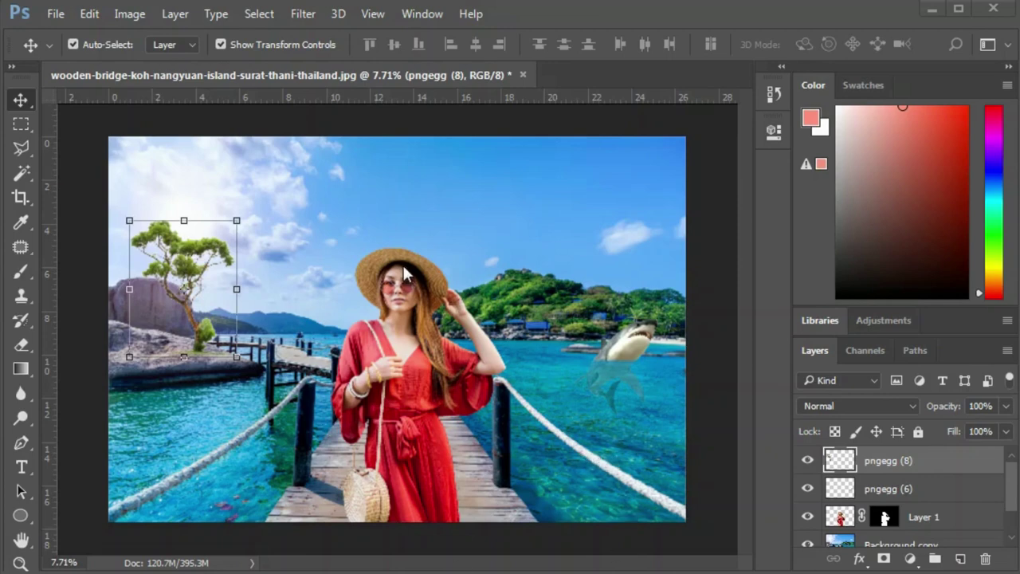
pyautogui.keyDown('alt'); pyautogui.scroll(5, 432, 299); pyautogui.keyUp('alt')
pyautogui.keyDown('alt'); pyautogui.scroll(-5, 433, 299); pyautogui.keyUp('alt')
pyautogui.keyDown('alt'); pyautogui.scroll(-1, 410, 339); pyautogui.keyUp('alt')
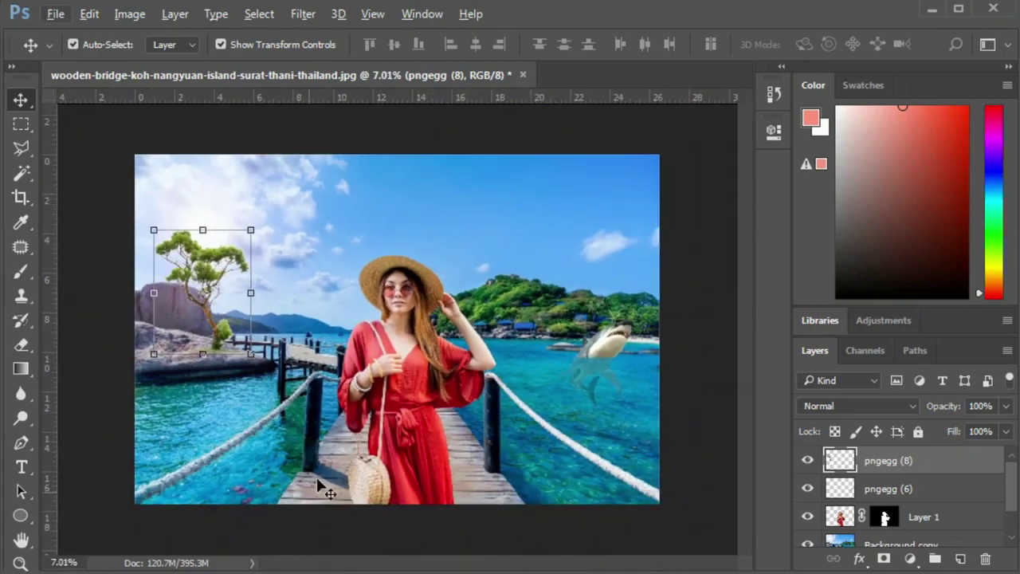
pyautogui.hotkey('ctrl', 'o')
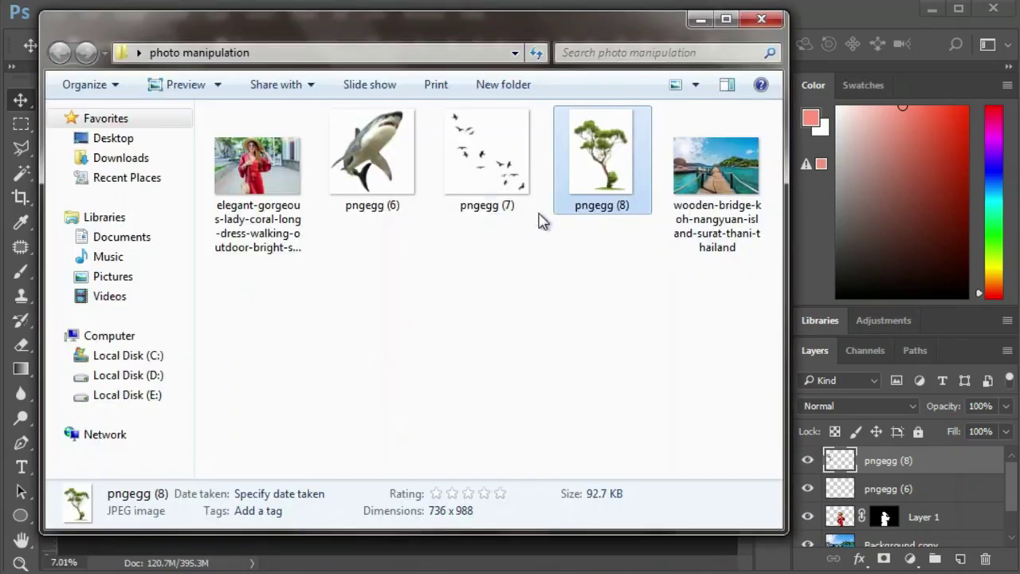
pyautogui.moveTo(538, 221); pyautogui.dragTo(470, 200)
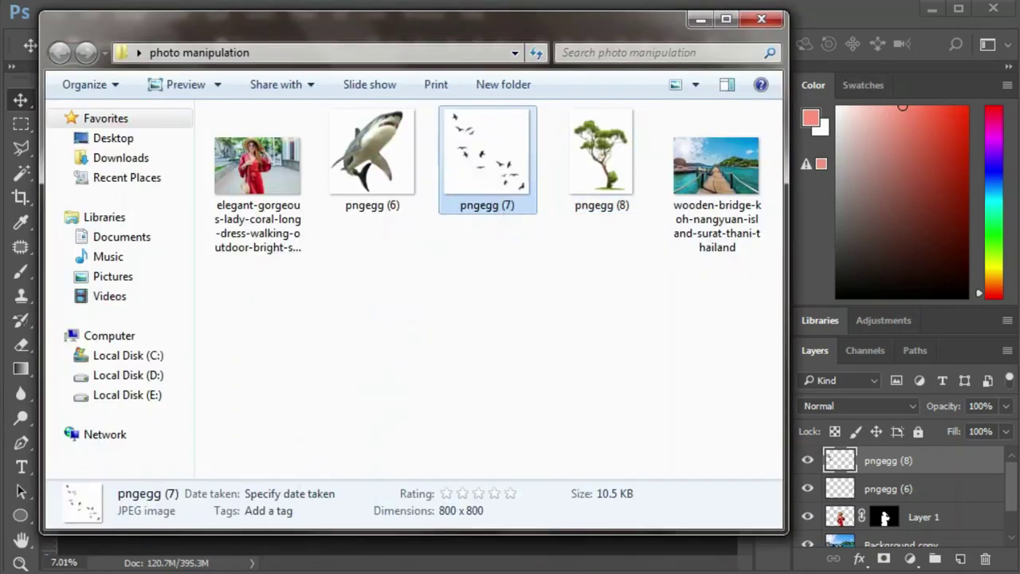
pyautogui.press('Return')
pyautogui.press('Return')
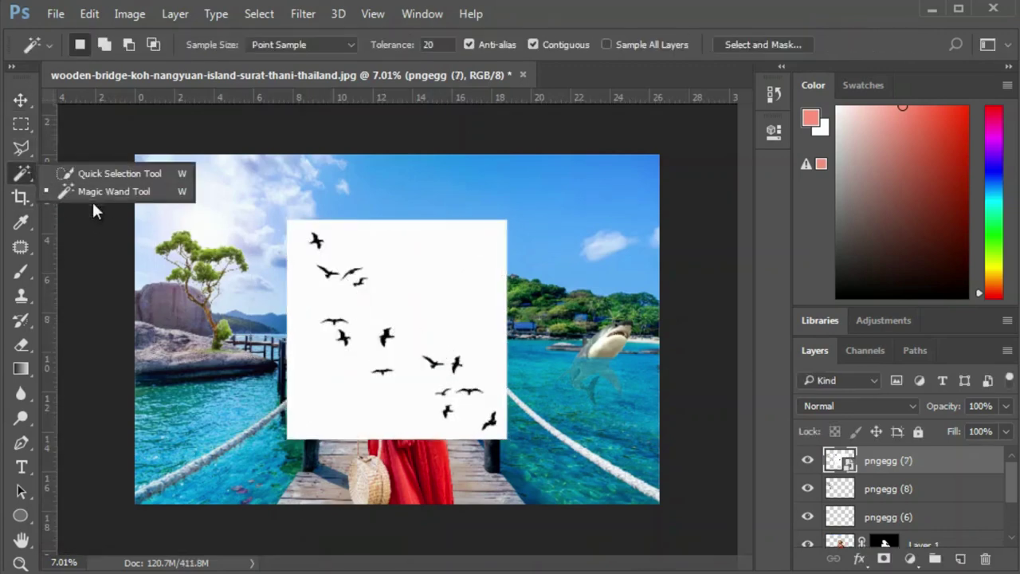
# - Rasterize the pngegg (7) birds layer and delete its Magic Wand-selected white background
pyautogui.moveTo(30, 175); pyautogui.dragTo(92, 191)
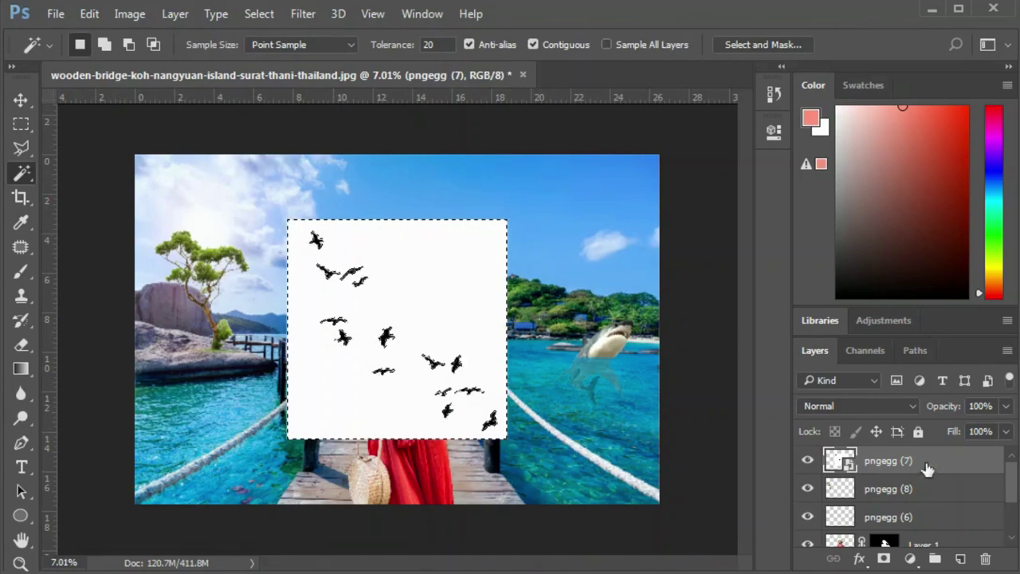
pyautogui.rightClick(899, 460)
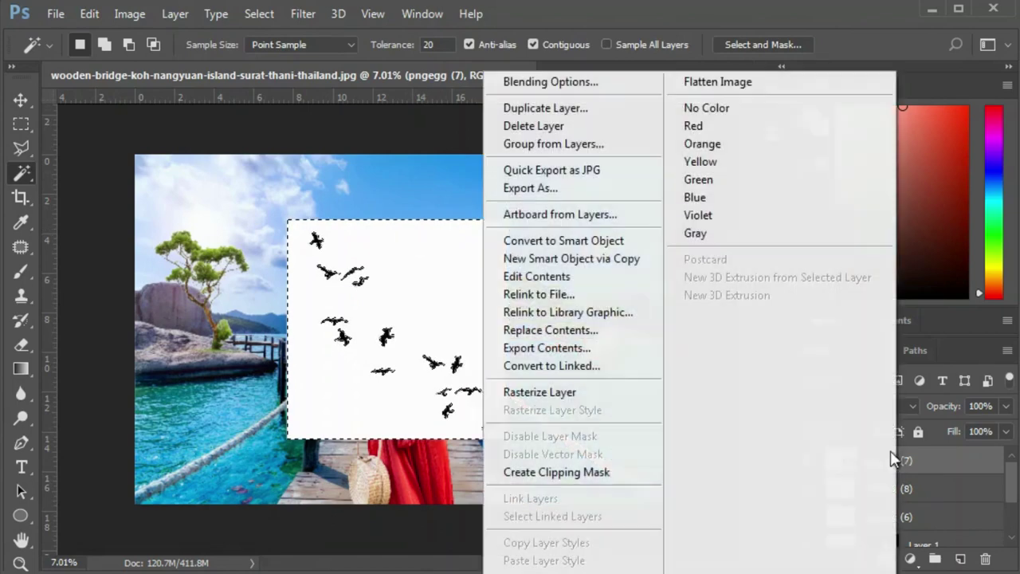
pyautogui.click(565, 392)
pyautogui.press('Delete')
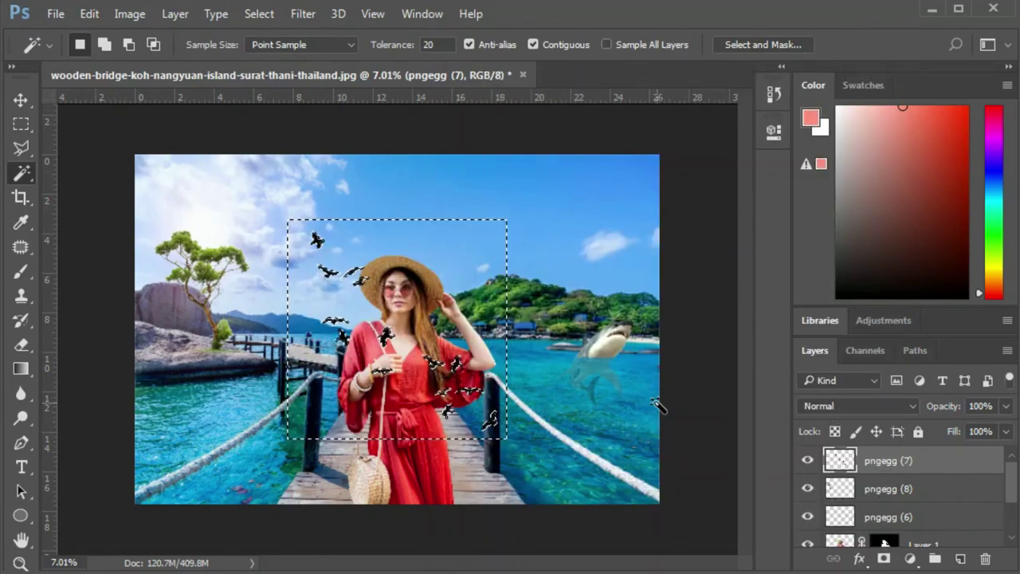
pyautogui.press('v')
pyautogui.click(690, 403)
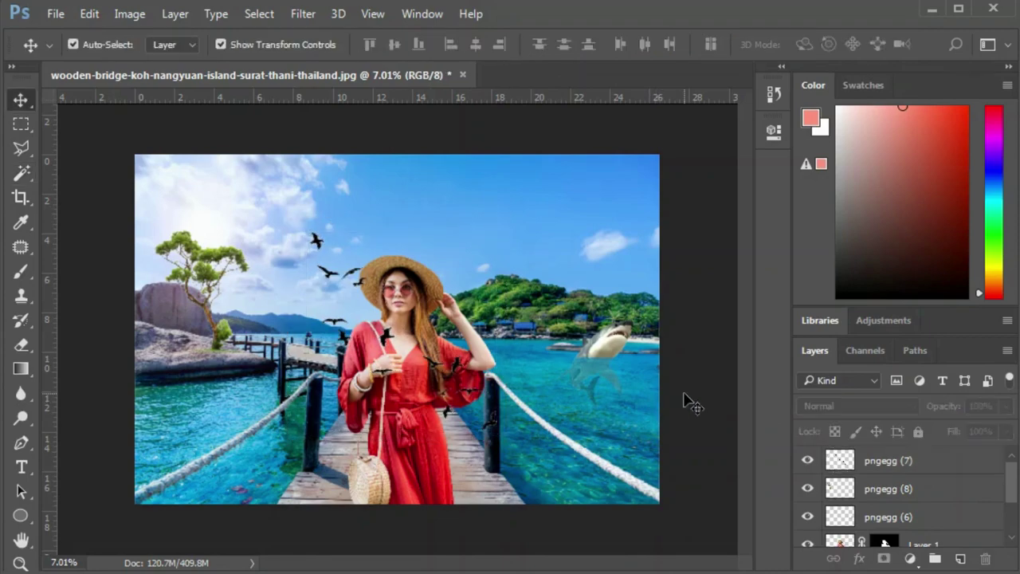
pyautogui.scroll(3, 358, 363)
pyautogui.scroll(3, 359, 363)
pyautogui.scroll(-4, 359, 363)
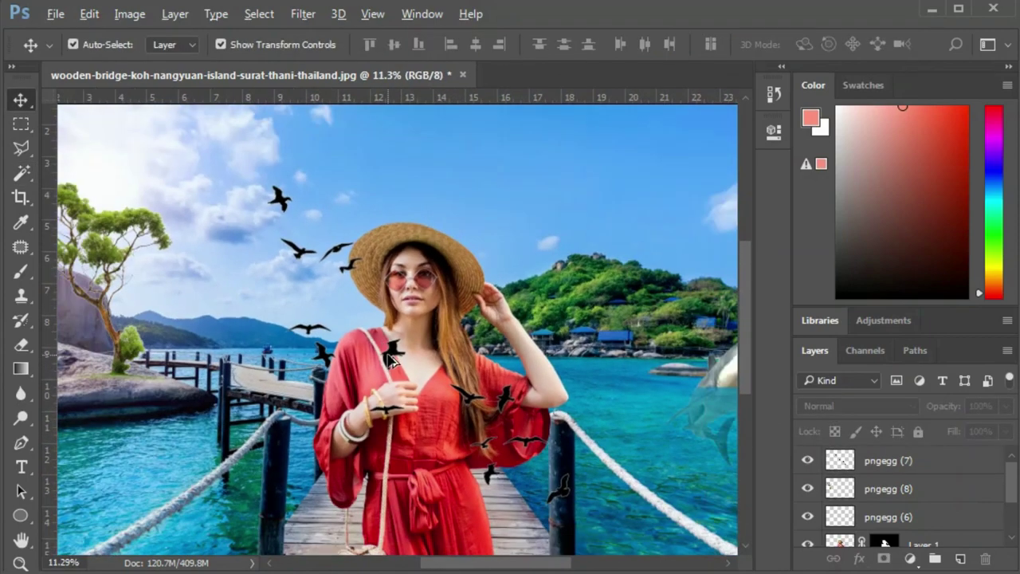
pyautogui.click(390, 347)
# - Scale the birds to about half size and move them into the upper-right sky
pyautogui.moveTo(418, 344); pyautogui.dragTo(417, 287)
pyautogui.scroll(-1, 396, 304)
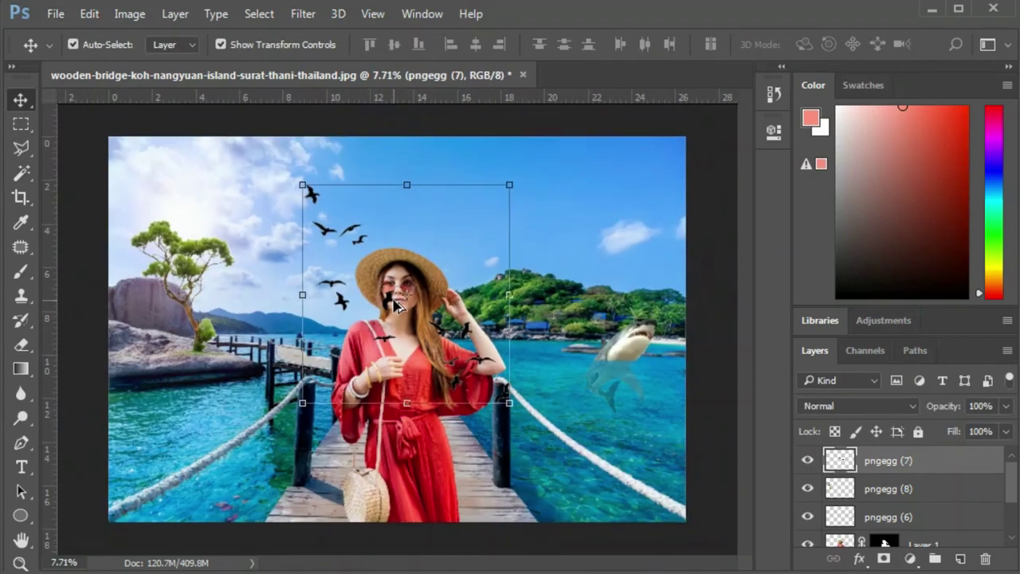
pyautogui.moveTo(512, 183); pyautogui.dragTo(457, 240)
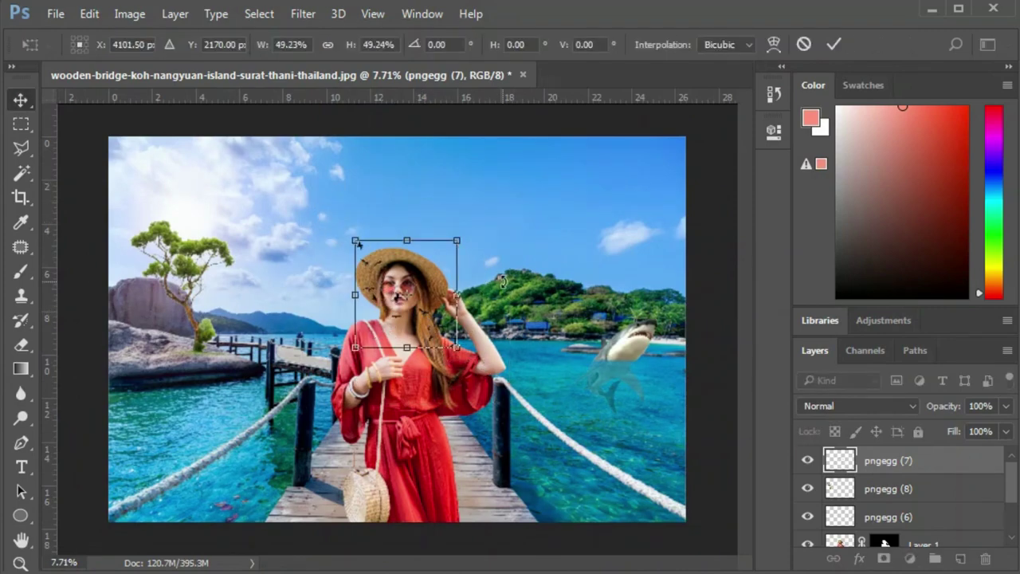
pyautogui.press('Return')
pyautogui.scroll(1, 459, 309)
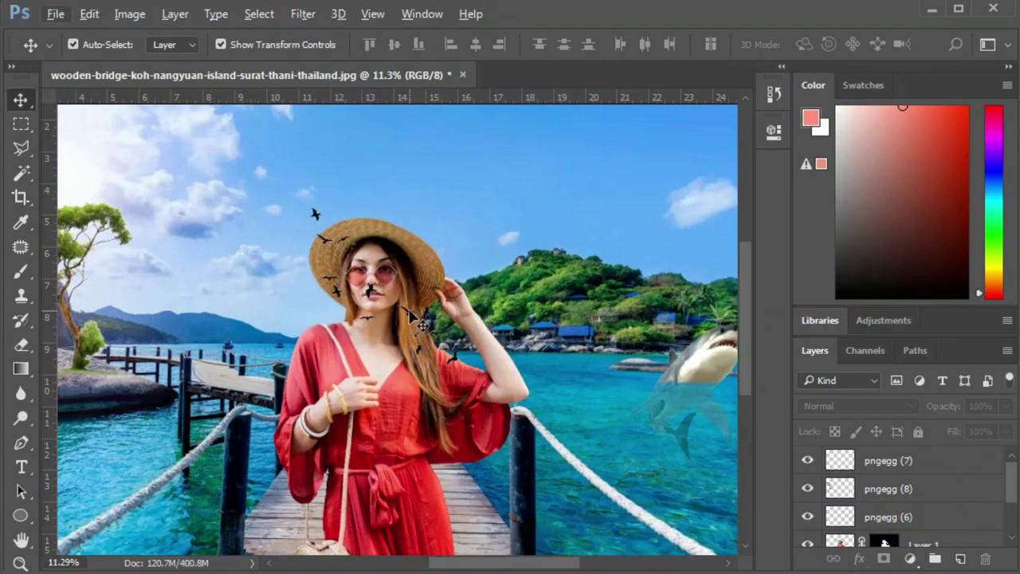
pyautogui.moveTo(411, 314); pyautogui.dragTo(654, 228)
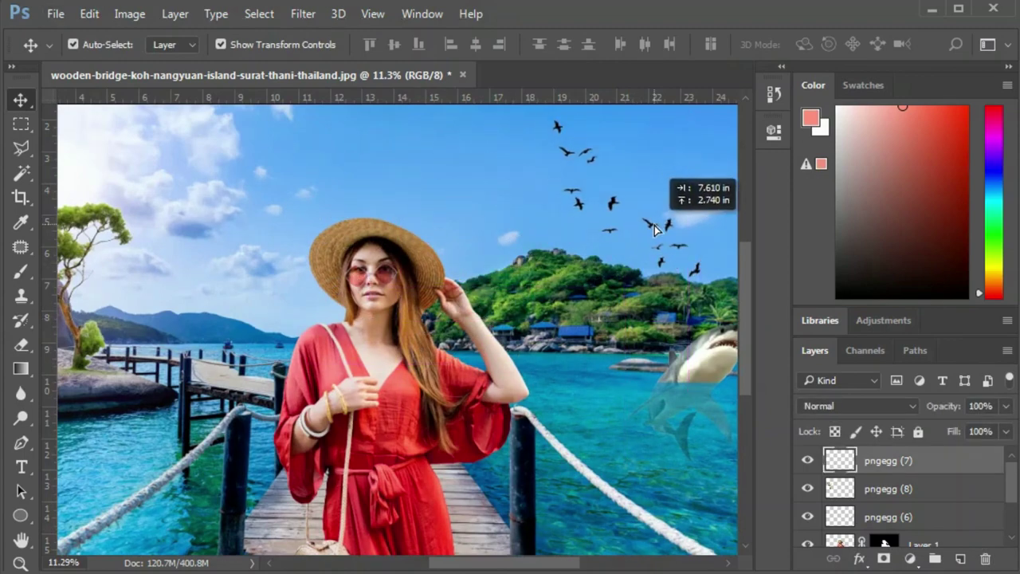
pyautogui.scroll(-1, 653, 228)
# - Undo an accidental background shift and zoom in to check the bird flock
pyautogui.click(581, 259)
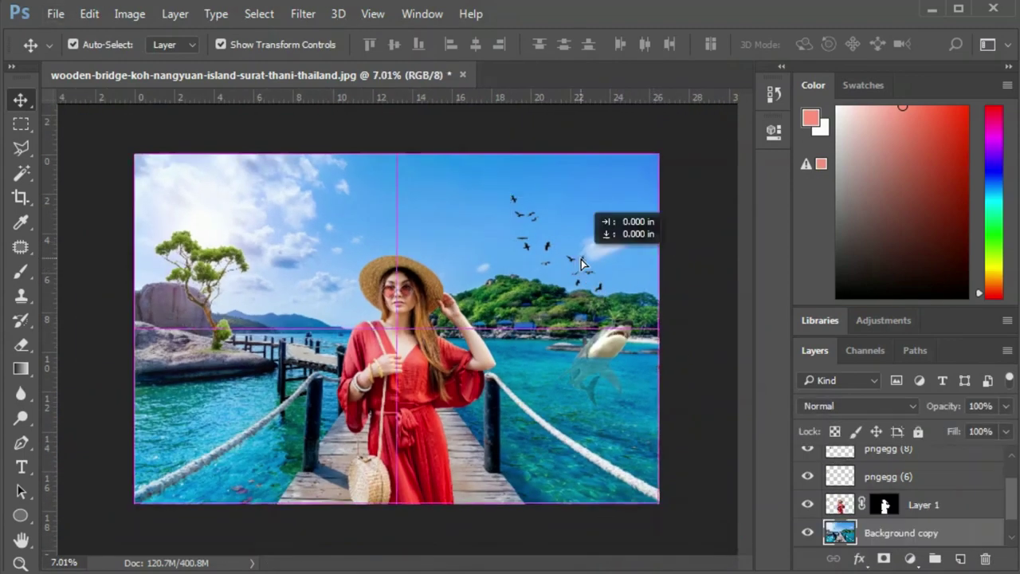
pyautogui.moveTo(581, 259); pyautogui.dragTo(592, 254)
pyautogui.hotkey('ctrl', 'z')
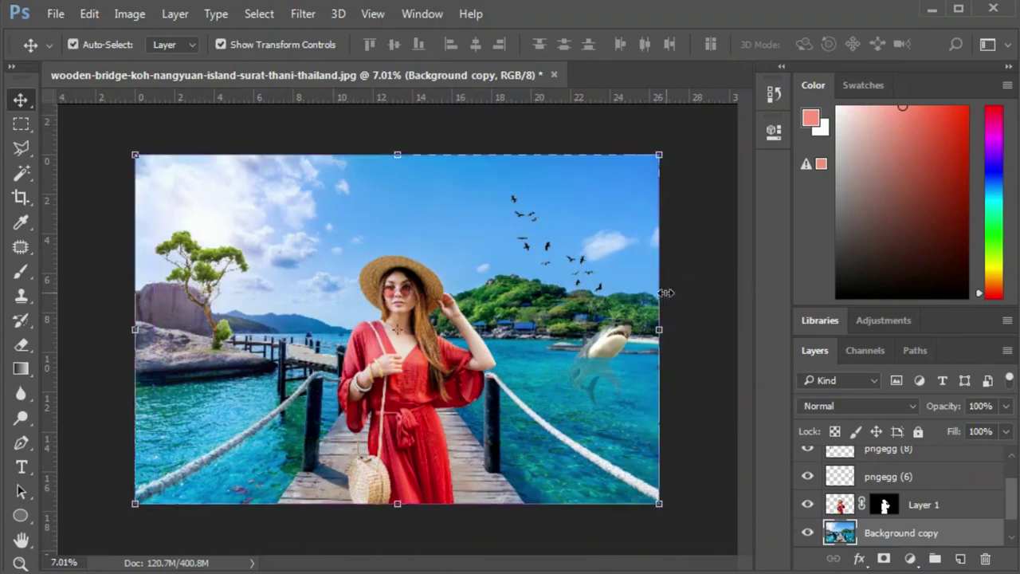
pyautogui.click(693, 287)
pyautogui.scroll(2, 689, 279)
pyautogui.scroll(3, 673, 255)
pyautogui.moveTo(668, 254)
pyautogui.mouseDown()
pyautogui.moveTo(547, 371)
pyautogui.moveTo(598, 339)
pyautogui.mouseUp()
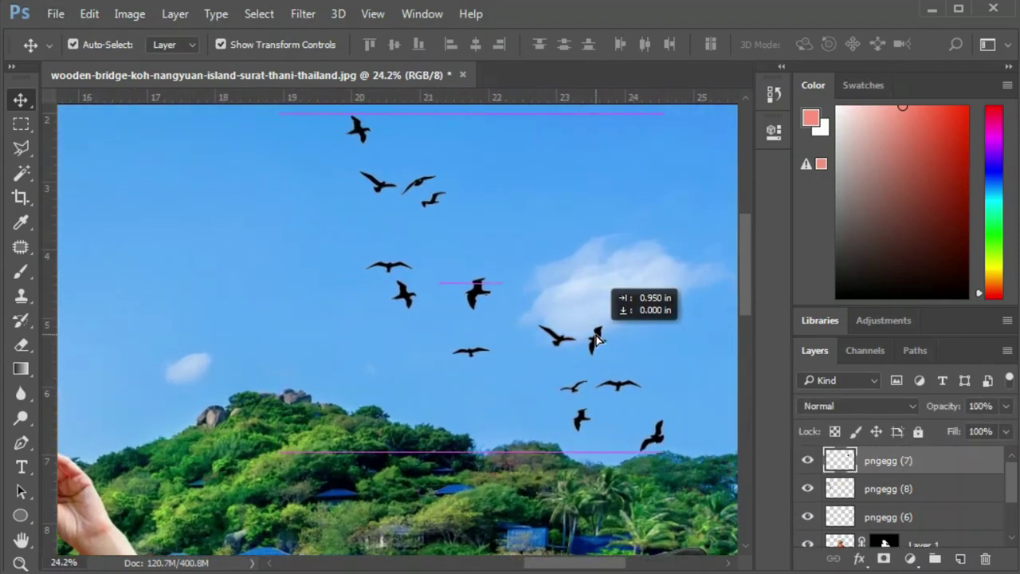
pyautogui.scroll(-1, 598, 339)
pyautogui.scroll(-2, 621, 340)
pyautogui.scroll(-1, 645, 341)
pyautogui.scroll(-1, 669, 342)
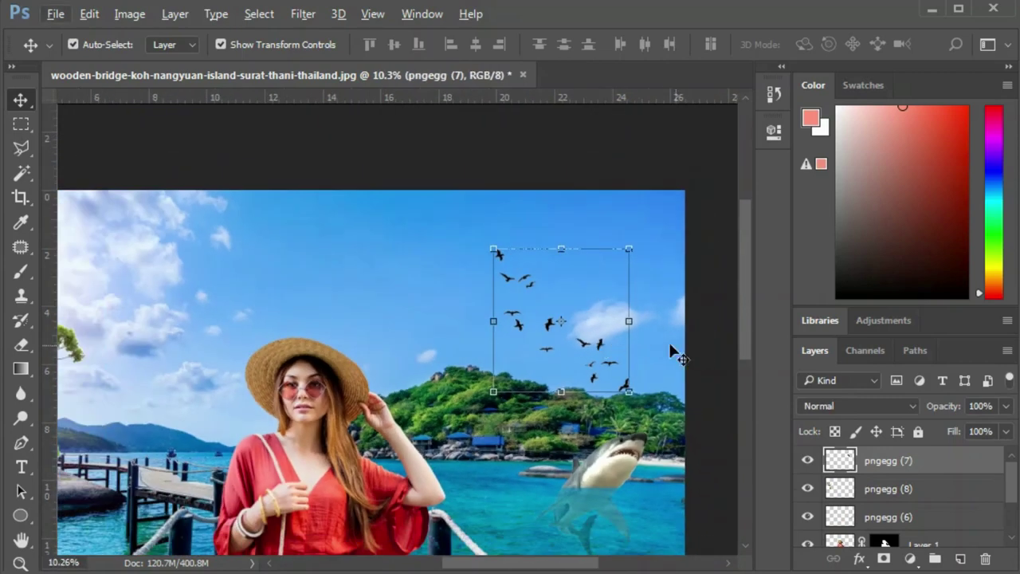
pyautogui.click(709, 356)
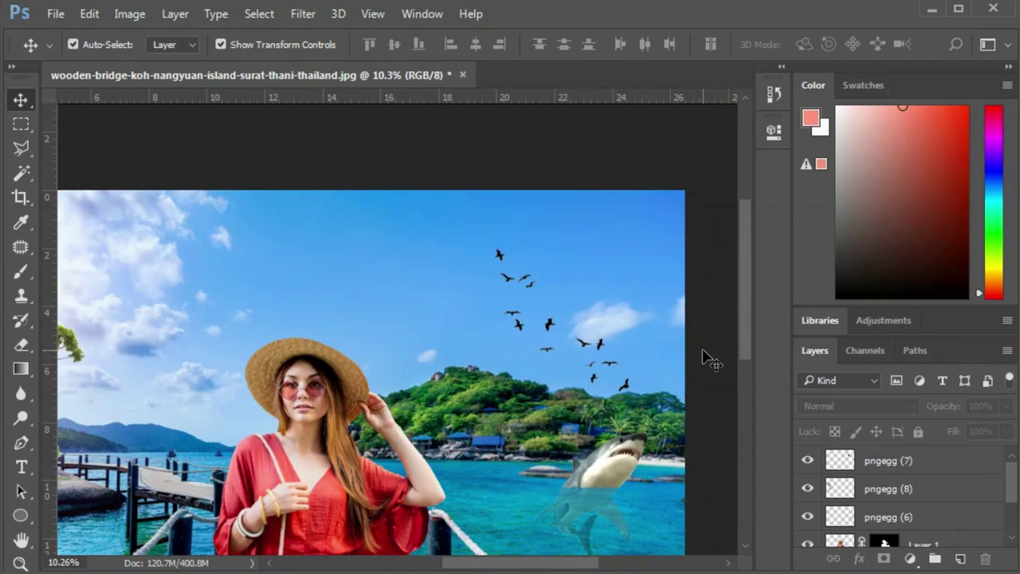
# - Lasso the upper group of birds and copy them onto a new Layer 2
pyautogui.press('l')
pyautogui.click(565, 356)
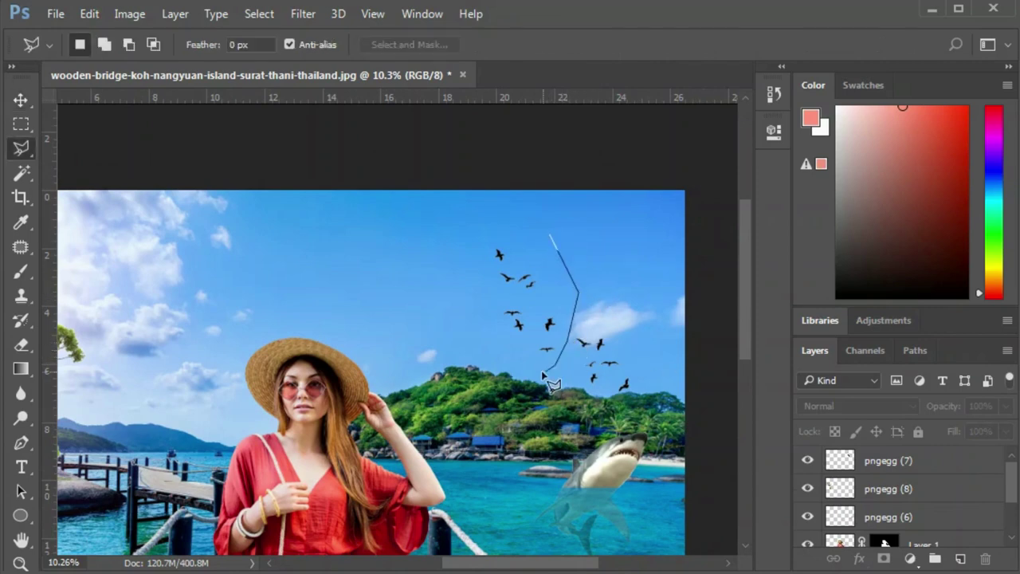
pyautogui.click(527, 369)
pyautogui.click(489, 337)
pyautogui.click(476, 248)
pyautogui.click(486, 229)
pyautogui.click(521, 227)
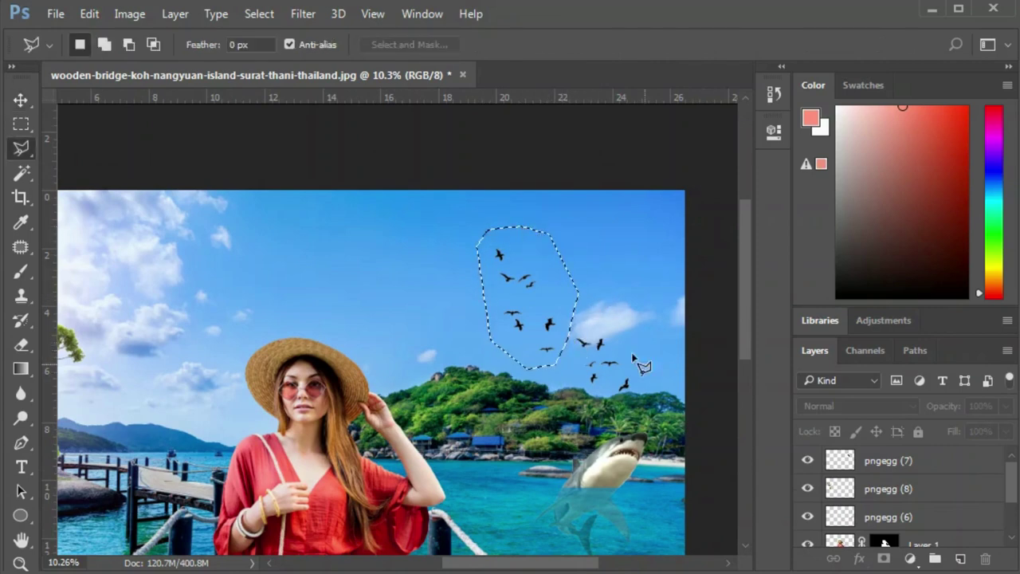
pyautogui.press('v')
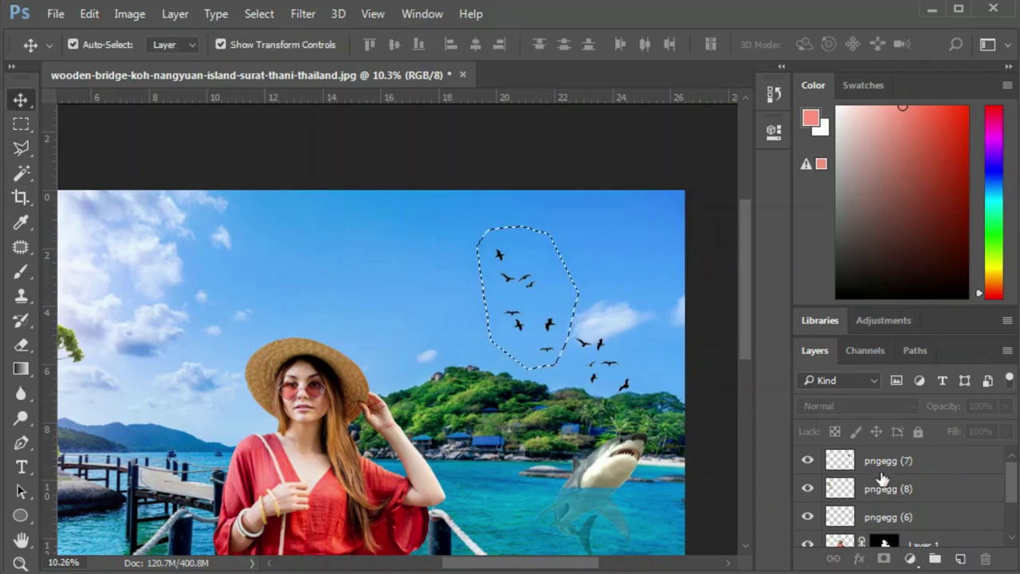
pyautogui.click(883, 472)
pyautogui.hotkey('ctrl', 'j')
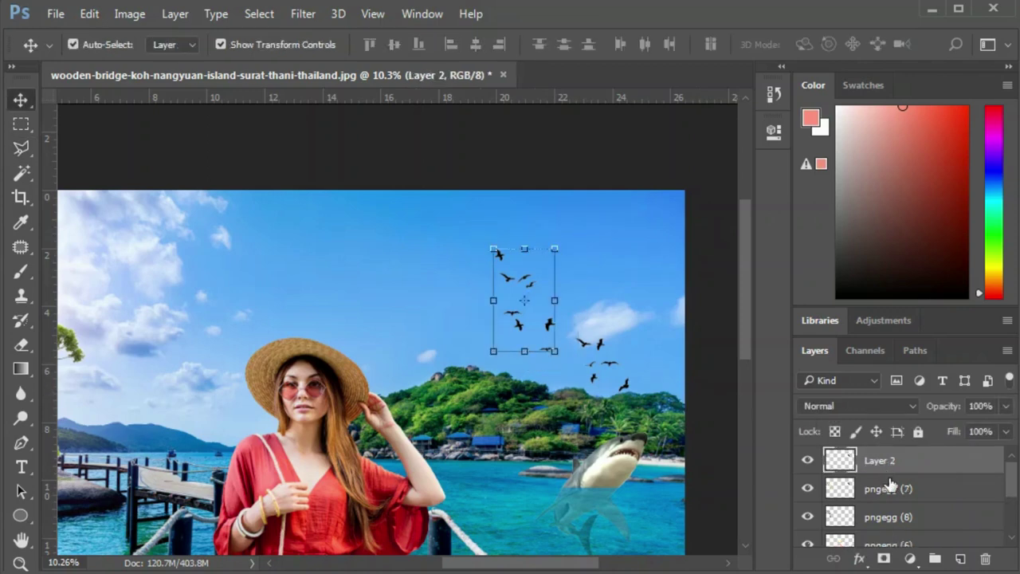
# - Reselect those birds on pngegg (7), remove them, and make Layer 2 active
pyautogui.click(889, 488)
pyautogui.press('l')
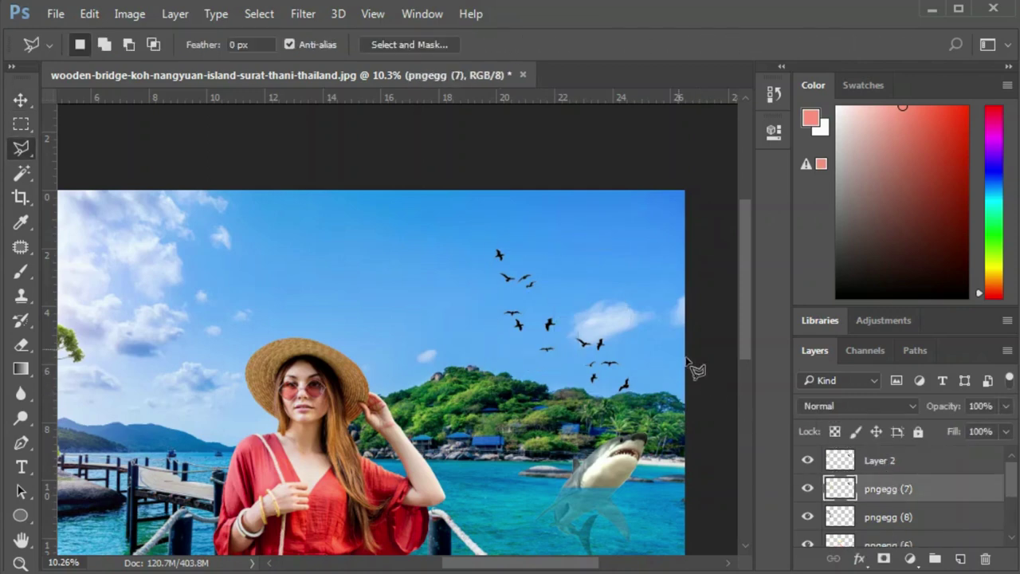
pyautogui.click(554, 240)
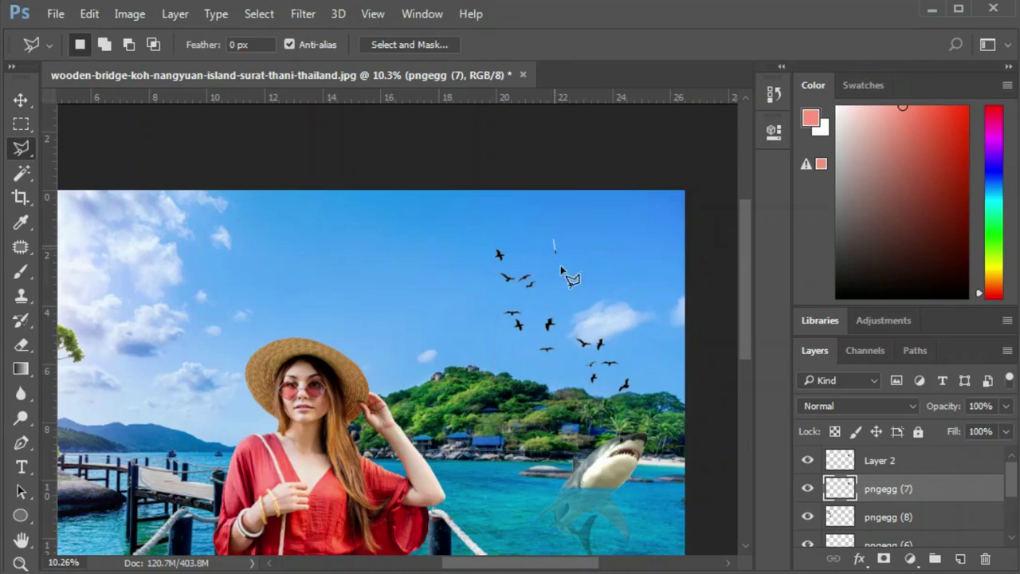
pyautogui.click(538, 384)
pyautogui.click(459, 344)
pyautogui.doubleClick(542, 219)
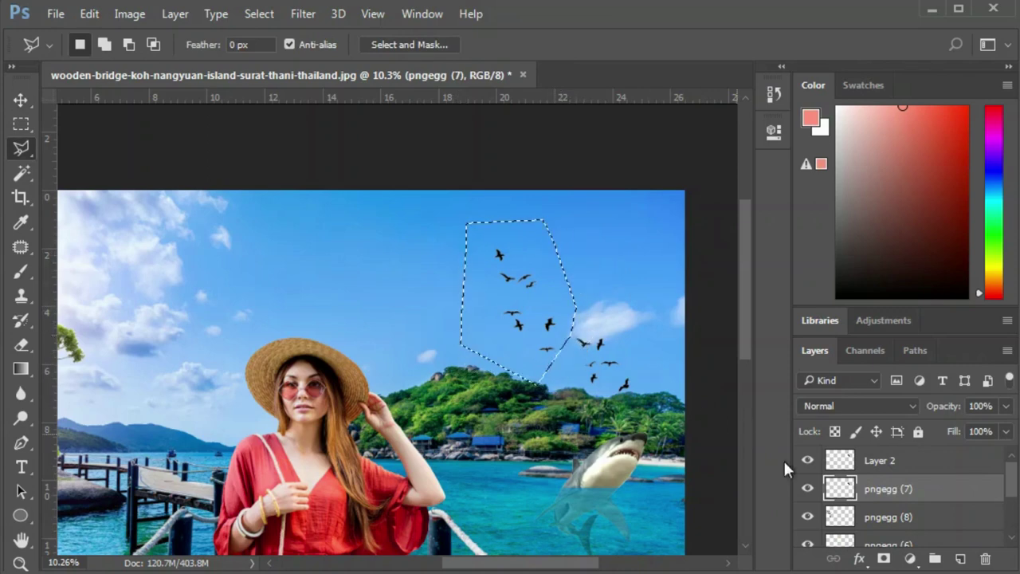
pyautogui.hotkey('ctrl', 'd')
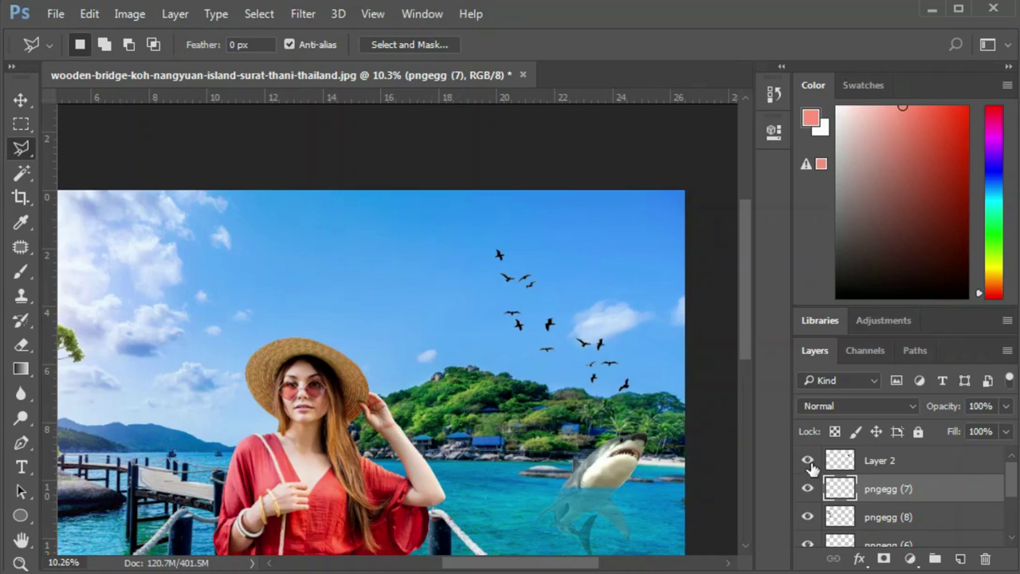
pyautogui.press('v')
pyautogui.click(872, 461)
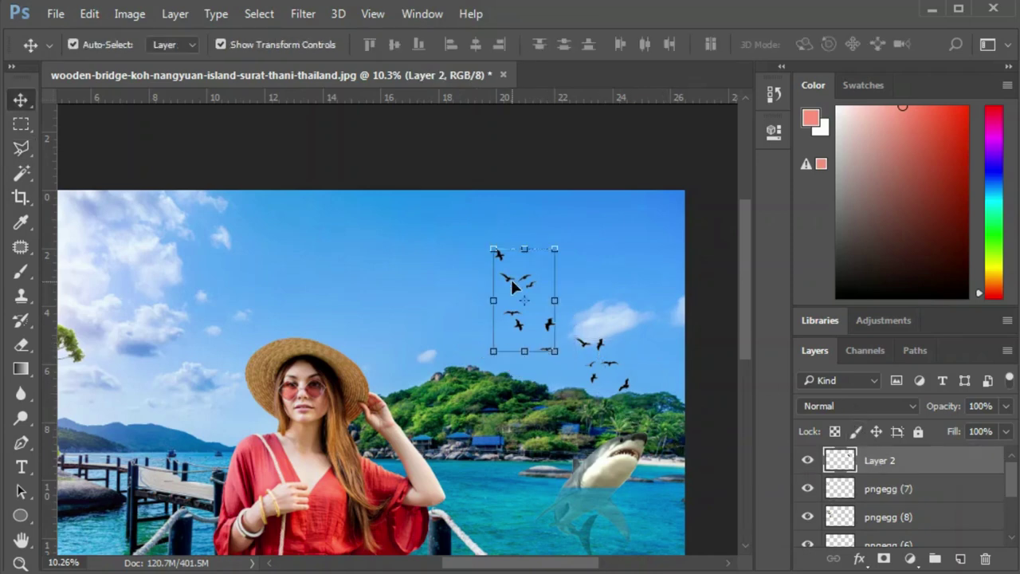
# - Drag Layer 2's bird cluster into the sky above the tree on the left
pyautogui.scroll(-3, 513, 283)
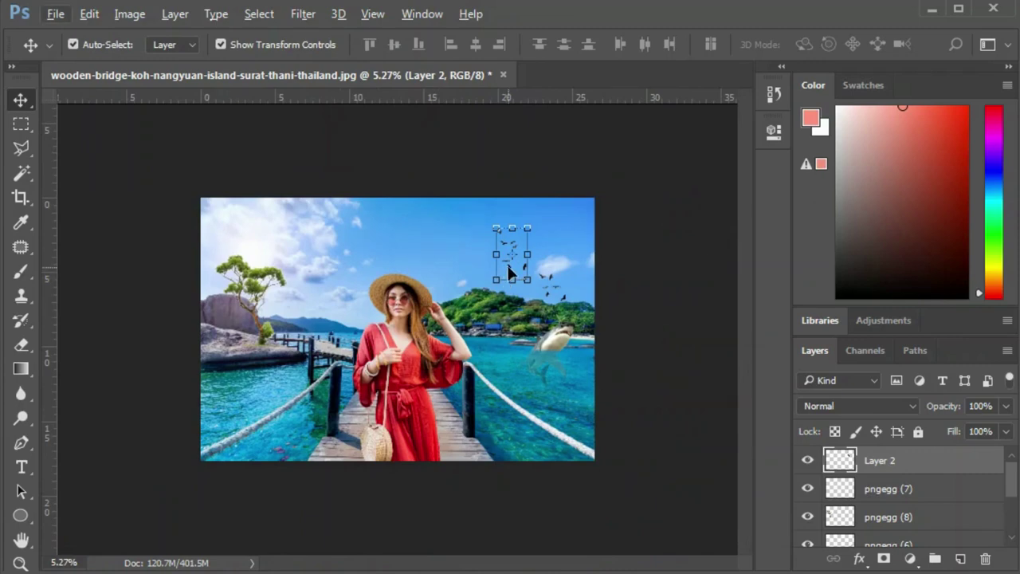
pyautogui.moveTo(508, 272); pyautogui.dragTo(267, 267)
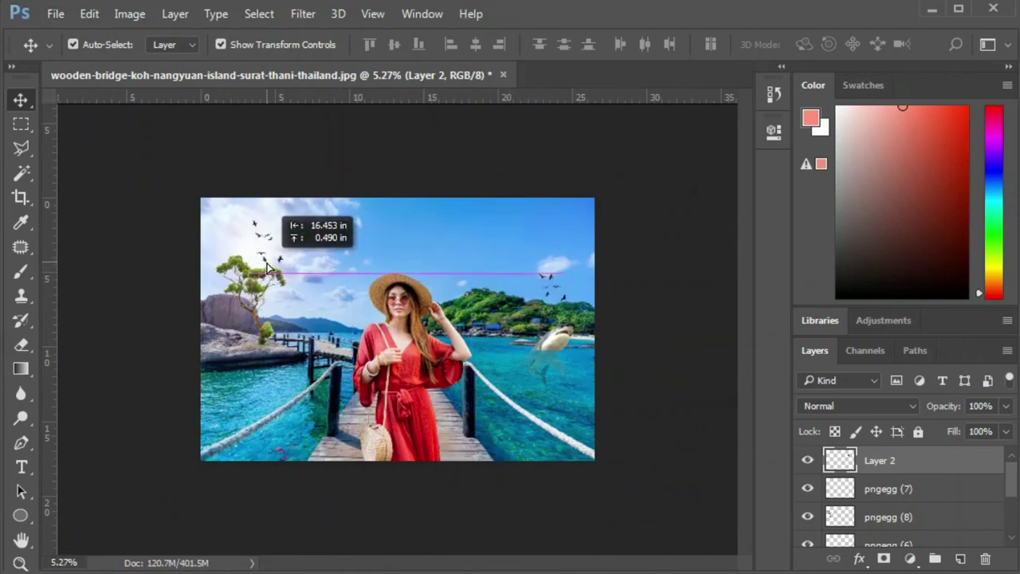
pyautogui.moveTo(268, 269); pyautogui.dragTo(263, 264)
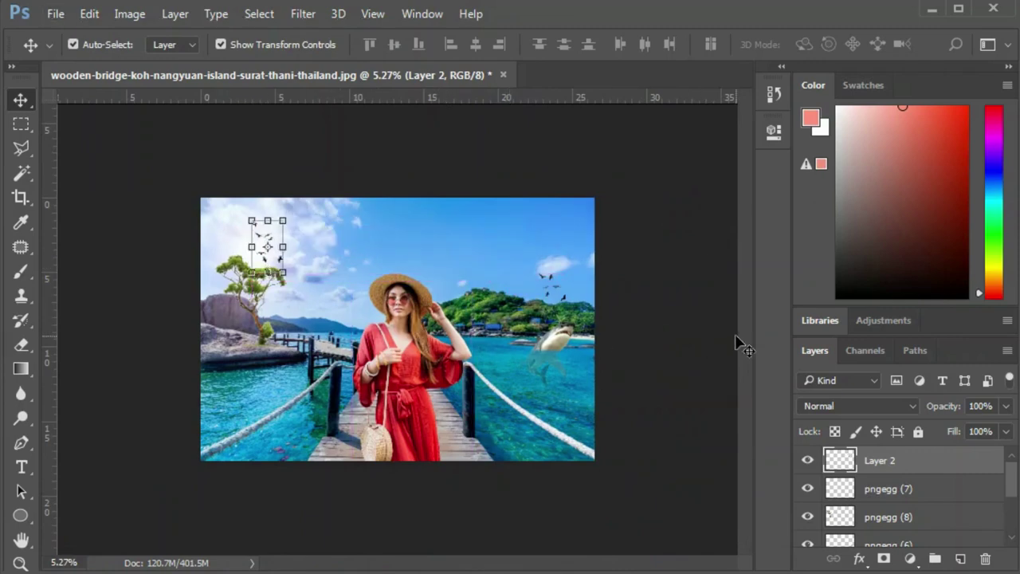
pyautogui.click(674, 338)
pyautogui.scroll(1, 577, 315)
pyautogui.scroll(3, 577, 315)
# - Alt-drag the bird flock to place a duplicate up and to the left
pyautogui.scroll(2, 577, 316)
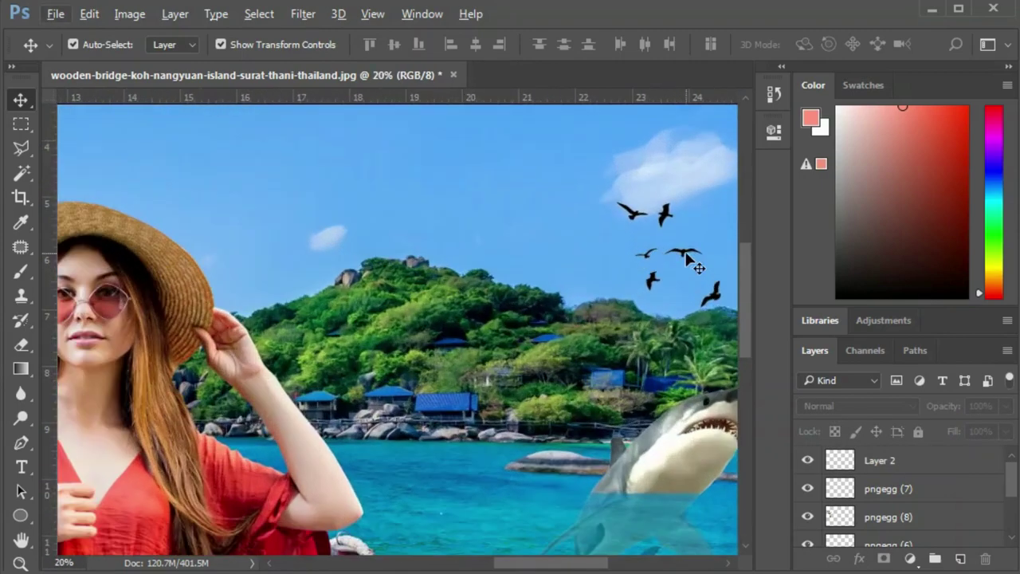
pyautogui.moveTo(693, 263); pyautogui.dragTo(560, 391)
pyautogui.click(546, 348)
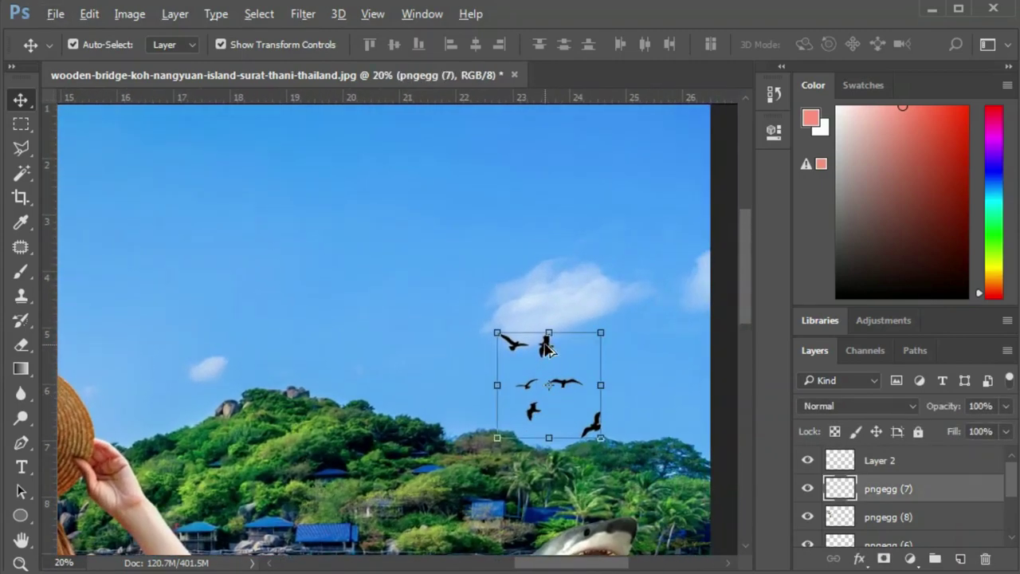
pyautogui.moveTo(547, 348); pyautogui.dragTo(439, 295)
pyautogui.moveTo(420, 299)
pyautogui.mouseDown()
pyautogui.moveTo(301, 294)
pyautogui.moveTo(378, 253)
pyautogui.moveTo(365, 253)
pyautogui.moveTo(405, 254)
pyautogui.moveTo(384, 251)
pyautogui.mouseUp()
pyautogui.scroll(-3, 644, 366)
pyautogui.click(712, 353)
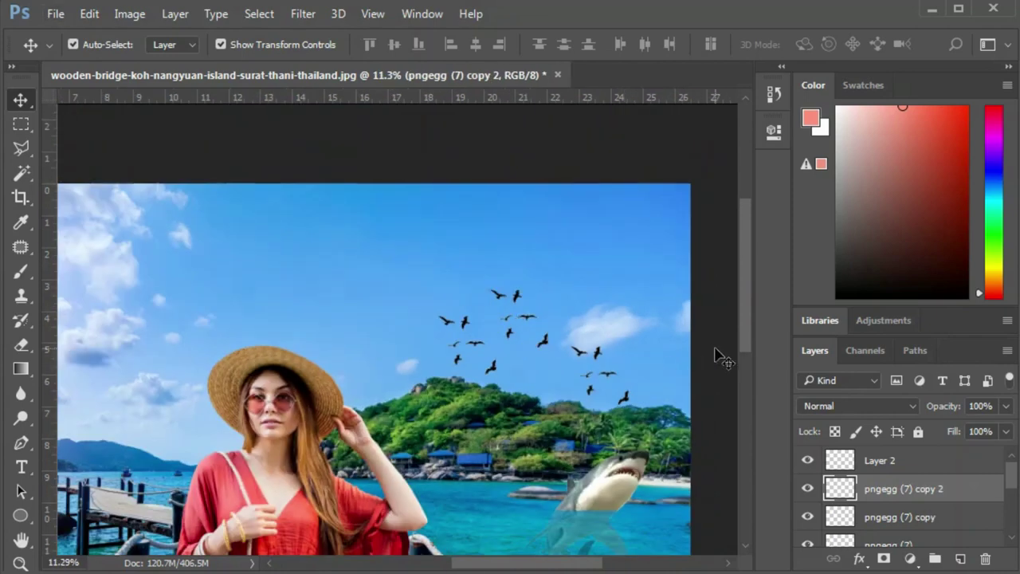
# - Check the duplicated flock's placement by selecting and deselecting it
pyautogui.scroll(-2, 625, 363)
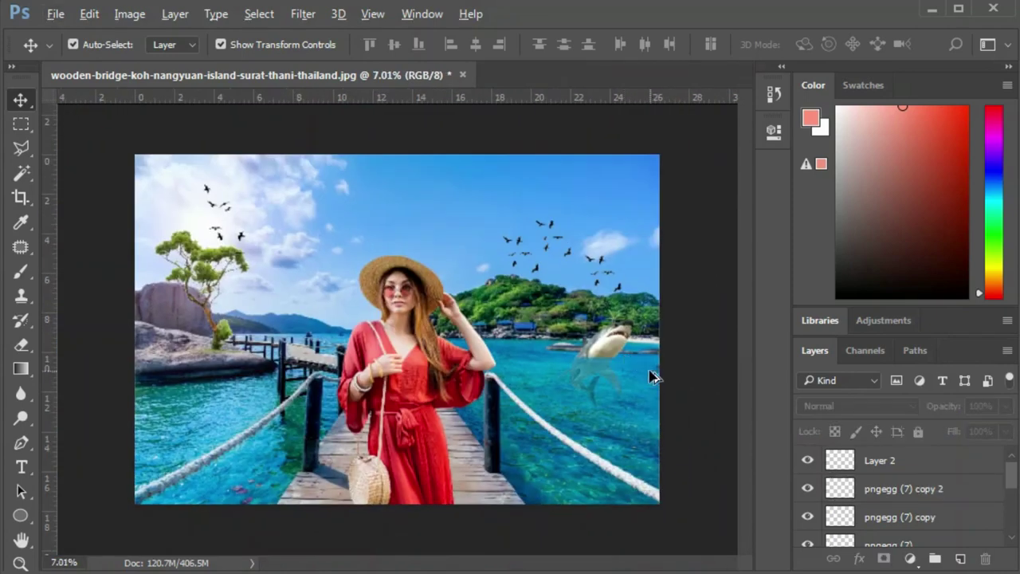
pyautogui.scroll(-1, 651, 377)
pyautogui.scroll(1, 492, 344)
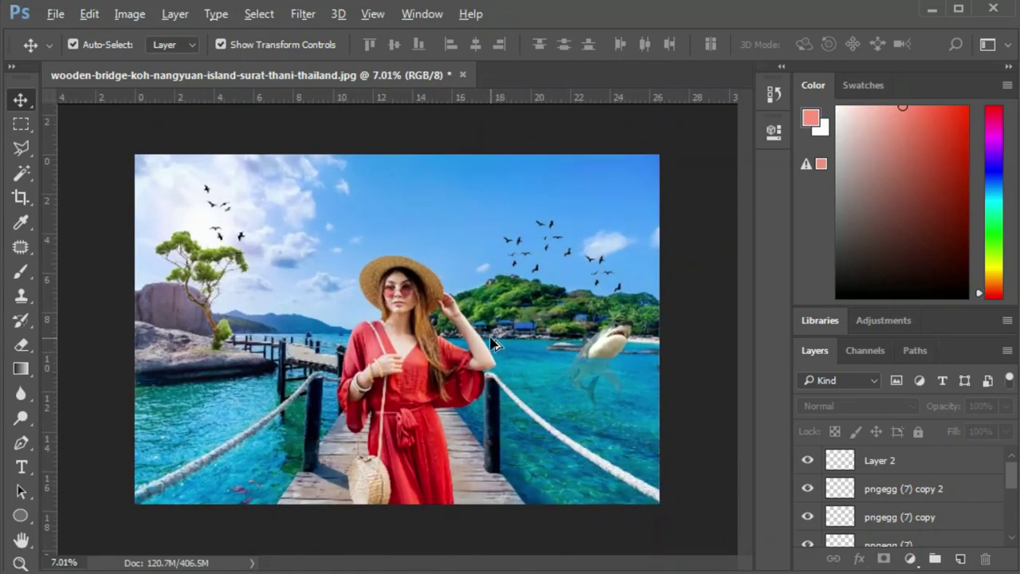
pyautogui.click(555, 231)
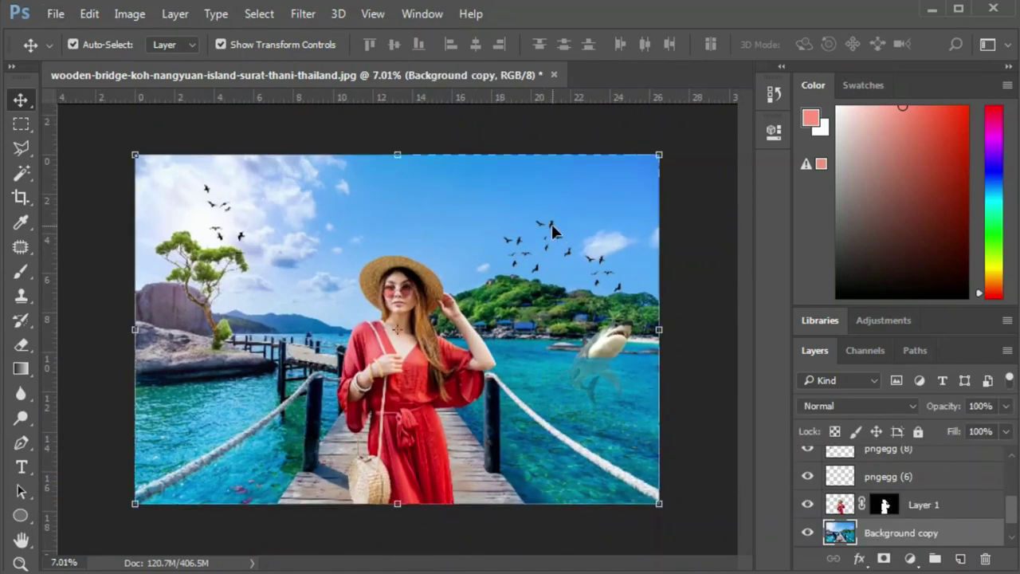
pyautogui.click(552, 225)
pyautogui.click(731, 265)
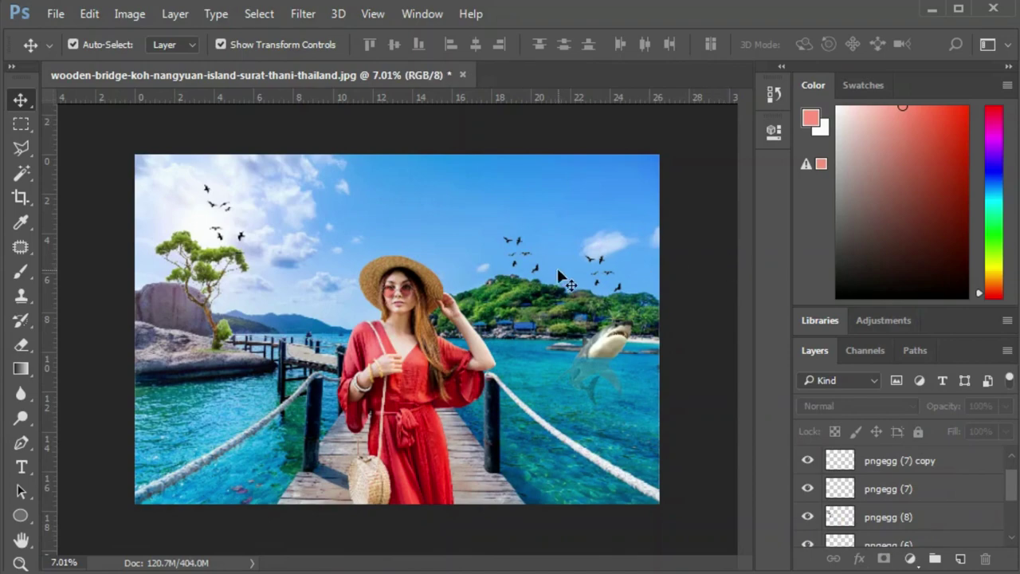
pyautogui.scroll(3, 248, 207)
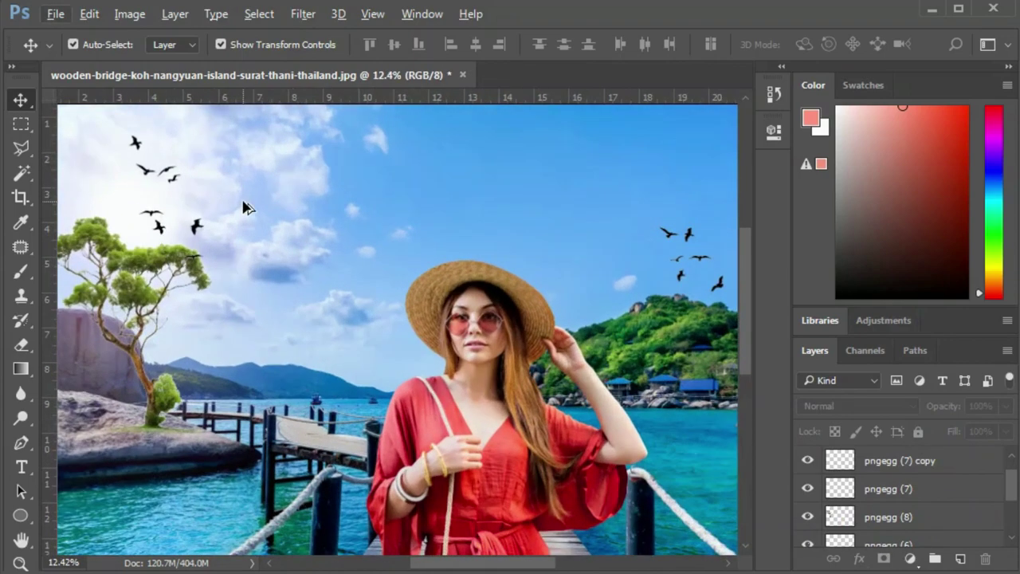
pyautogui.scroll(-4, 287, 213)
pyautogui.scroll(1, 259, 216)
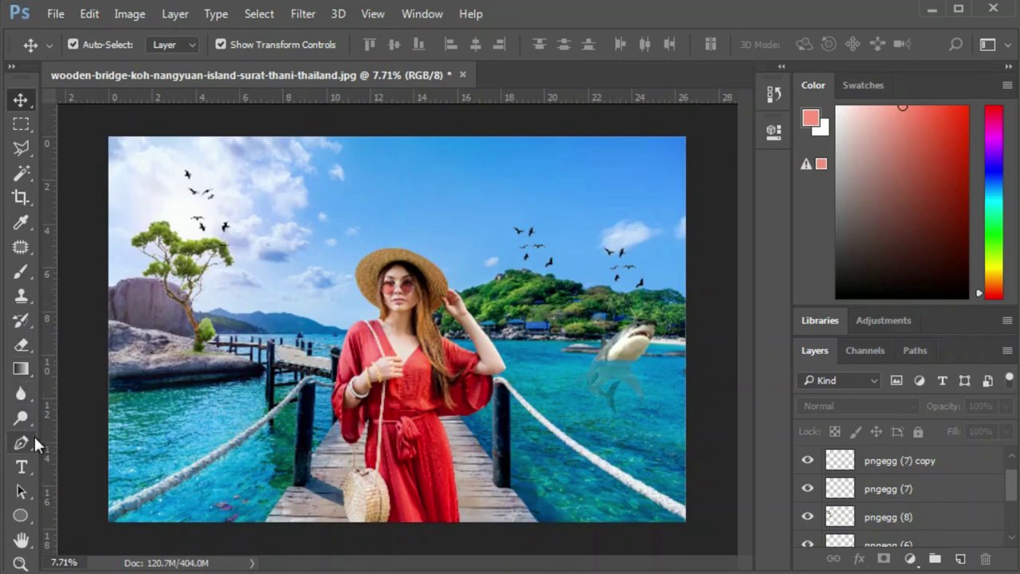
# - Draw a circle with the Ellipse Tool, orange fill and no stroke
pyautogui.click(20, 515)
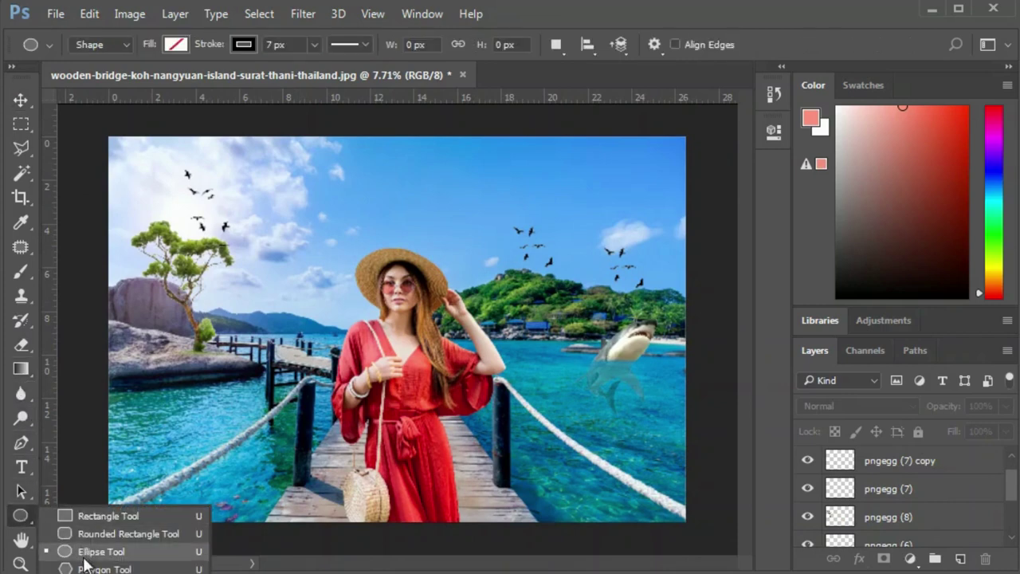
pyautogui.click(89, 558)
pyautogui.moveTo(277, 215); pyautogui.dragTo(337, 290)
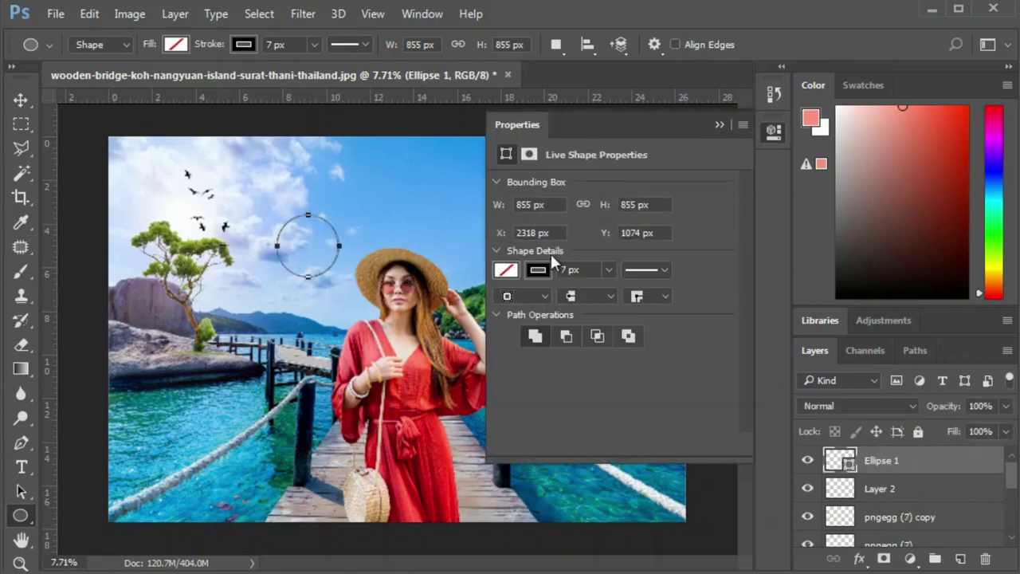
pyautogui.click(174, 45)
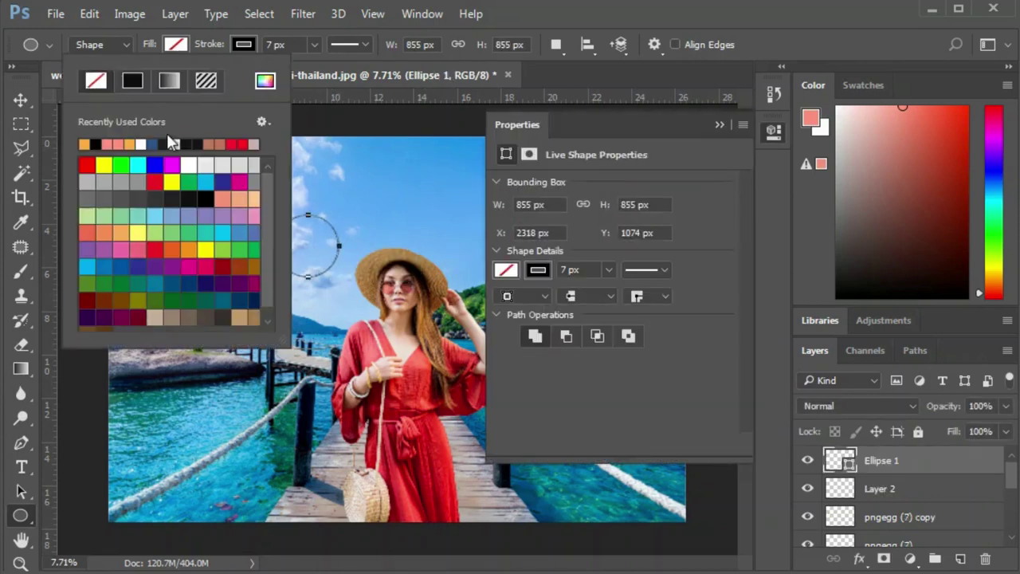
pyautogui.click(130, 143)
pyautogui.click(241, 45)
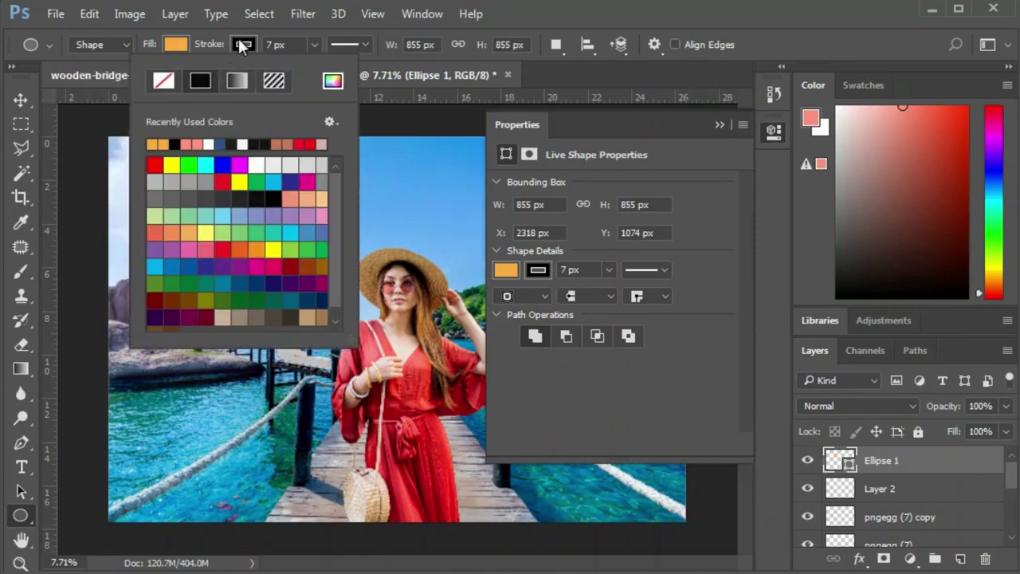
pyautogui.click(162, 81)
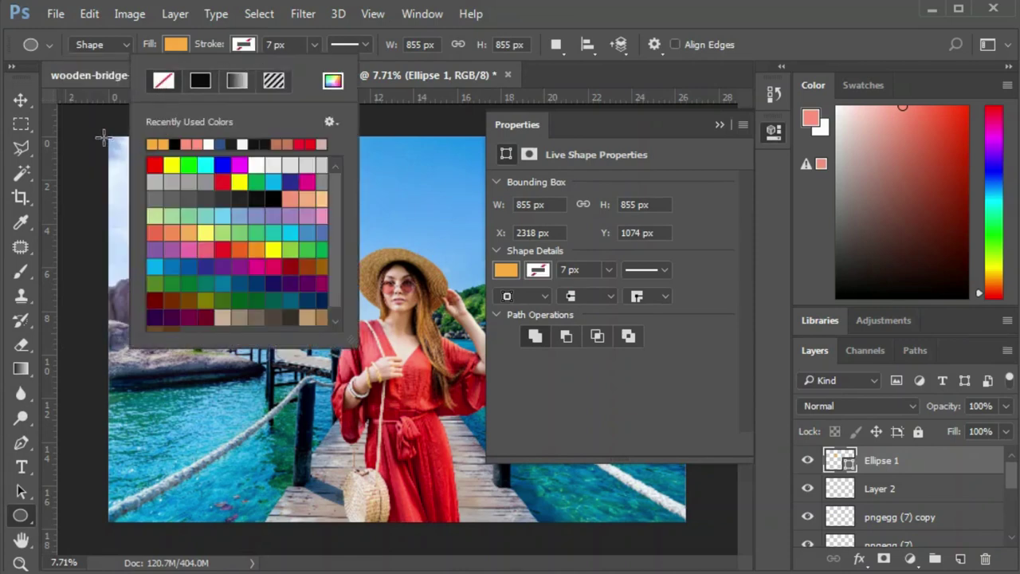
pyautogui.click(21, 99)
pyautogui.click(83, 130)
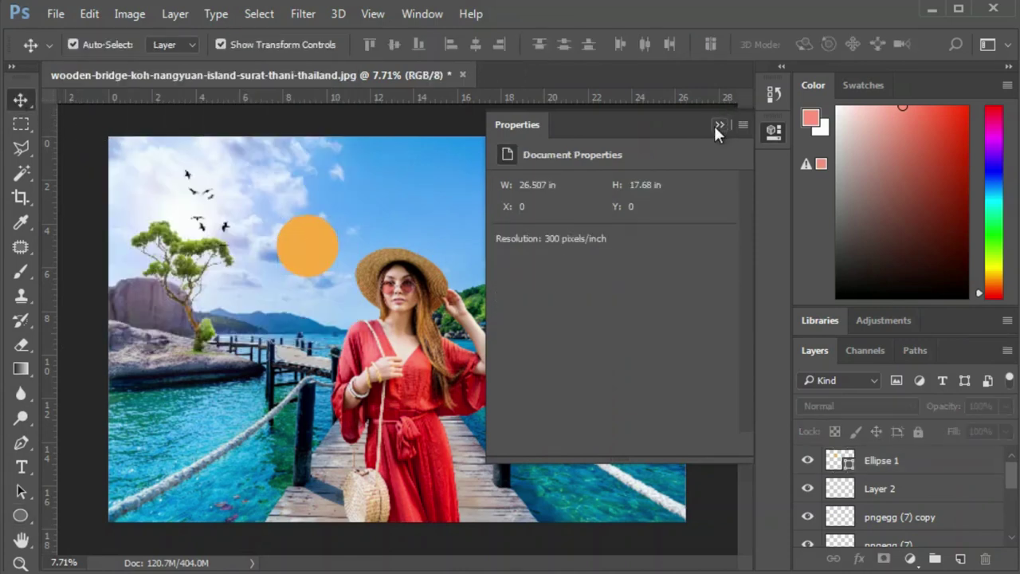
pyautogui.click(718, 125)
# - Move the orange circle to the upper-left sky and put its layer below the birds
pyautogui.scroll(3, 398, 228)
pyautogui.hscroll(-5, 565, 258)
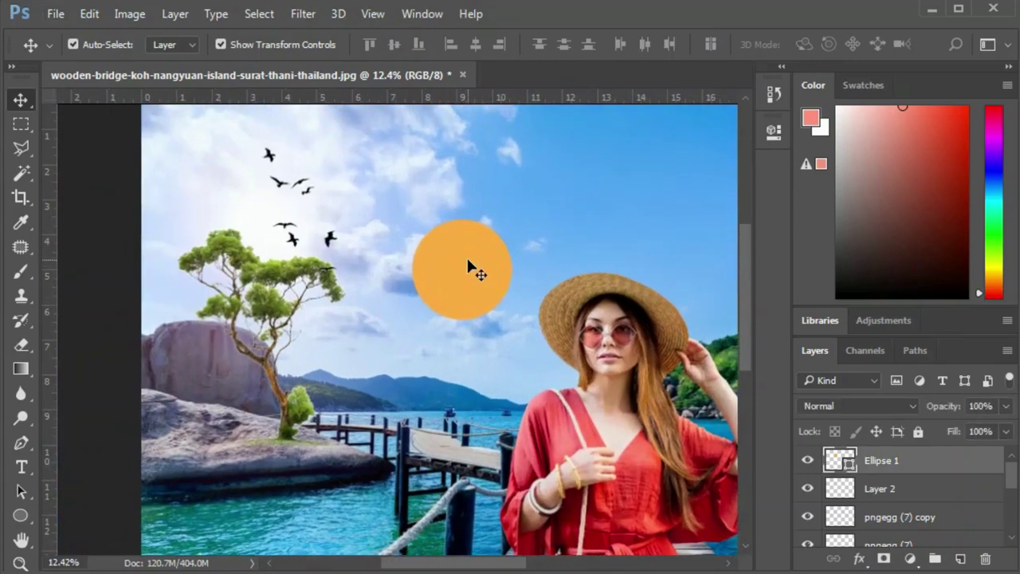
pyautogui.moveTo(470, 267); pyautogui.dragTo(281, 155)
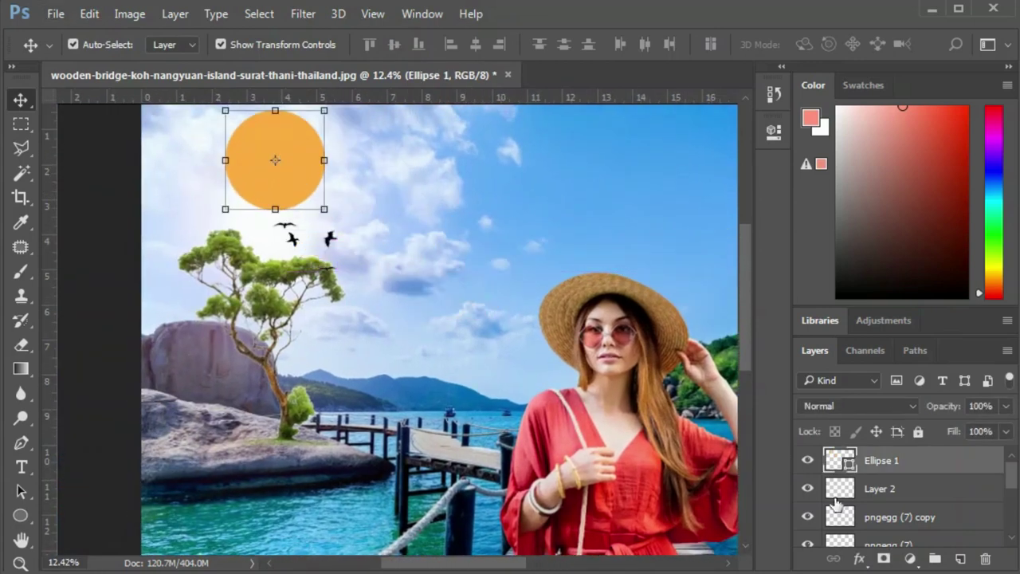
pyautogui.moveTo(895, 461); pyautogui.dragTo(896, 533)
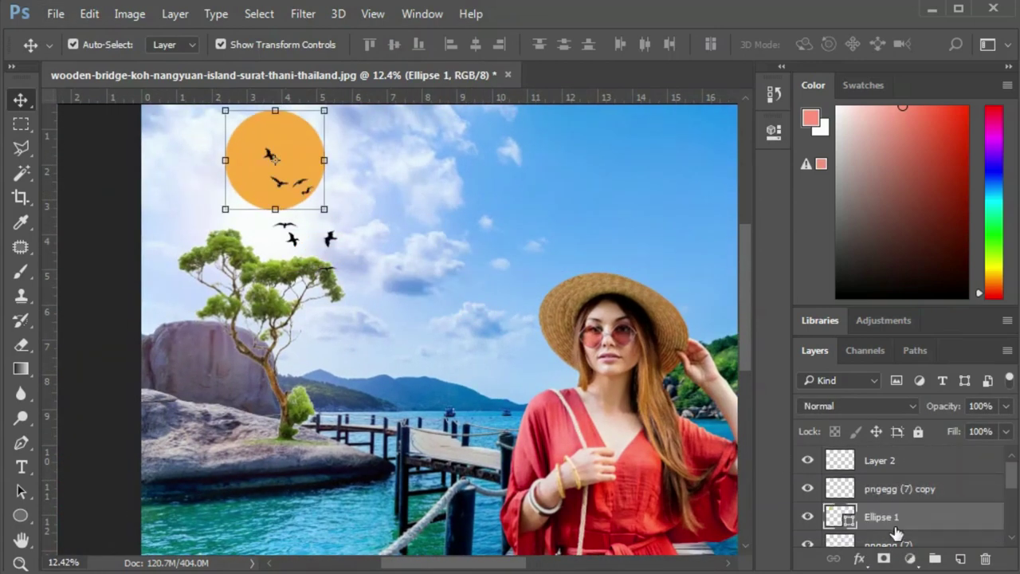
pyautogui.click(430, 182)
pyautogui.click(299, 145)
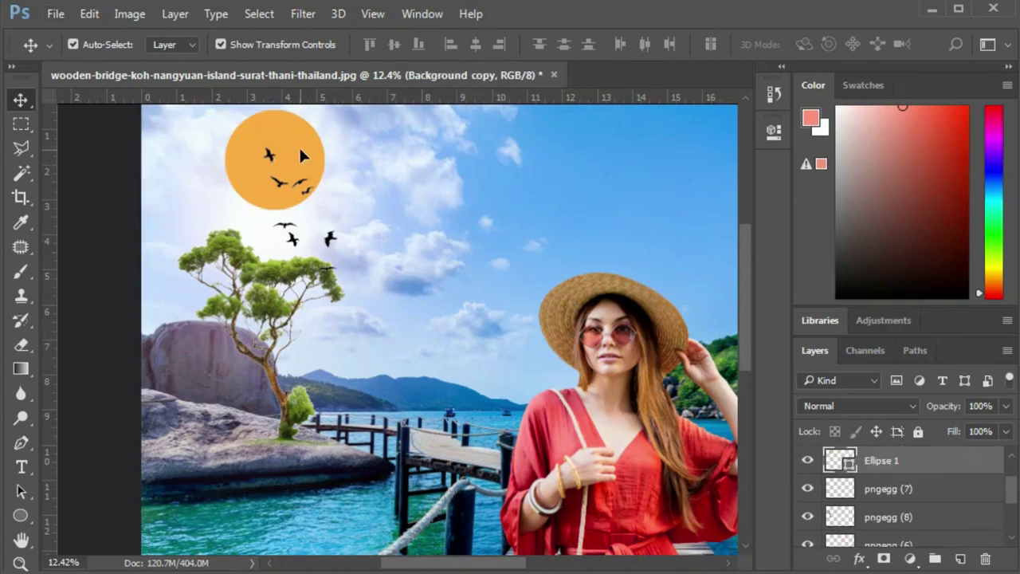
# - With the Eraser selected, rasterize the Ellipse 1 sun layer
pyautogui.click(26, 354)
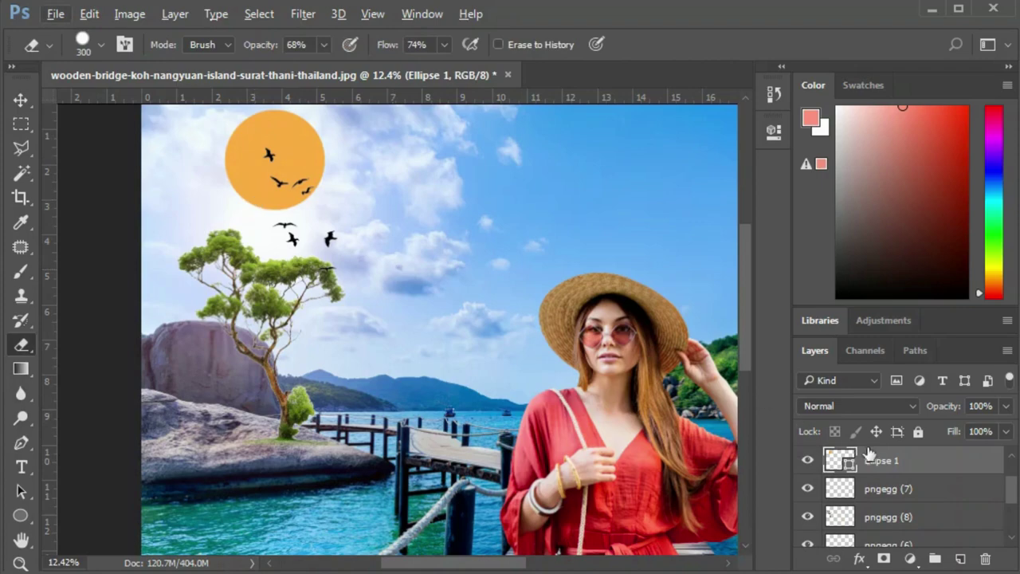
pyautogui.rightClick(900, 465)
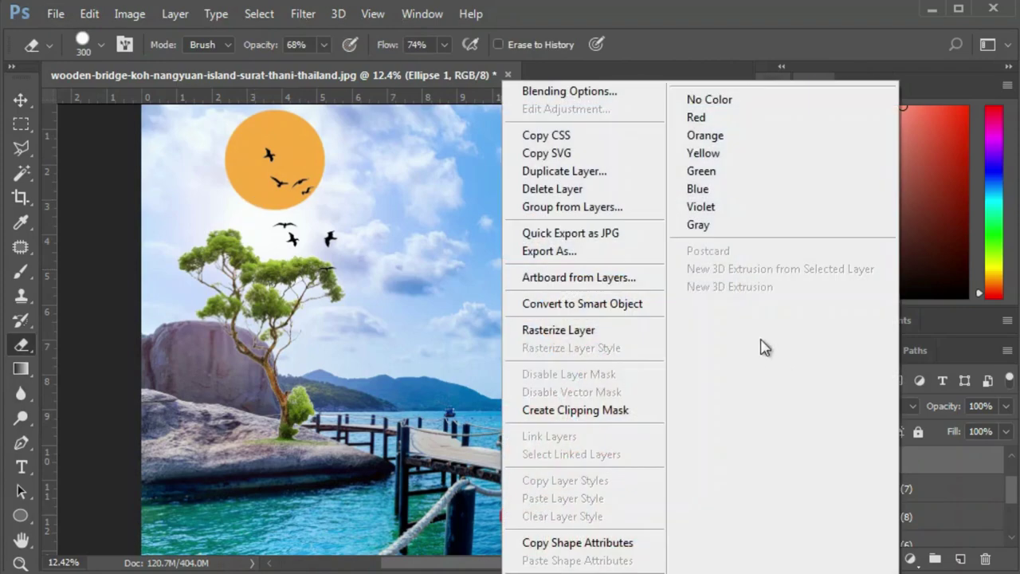
pyautogui.click(518, 331)
# - Erase the lower half of the orange circle so only a cap remains
pyautogui.scroll(3, 254, 197)
pyautogui.moveTo(257, 200); pyautogui.dragTo(321, 303)
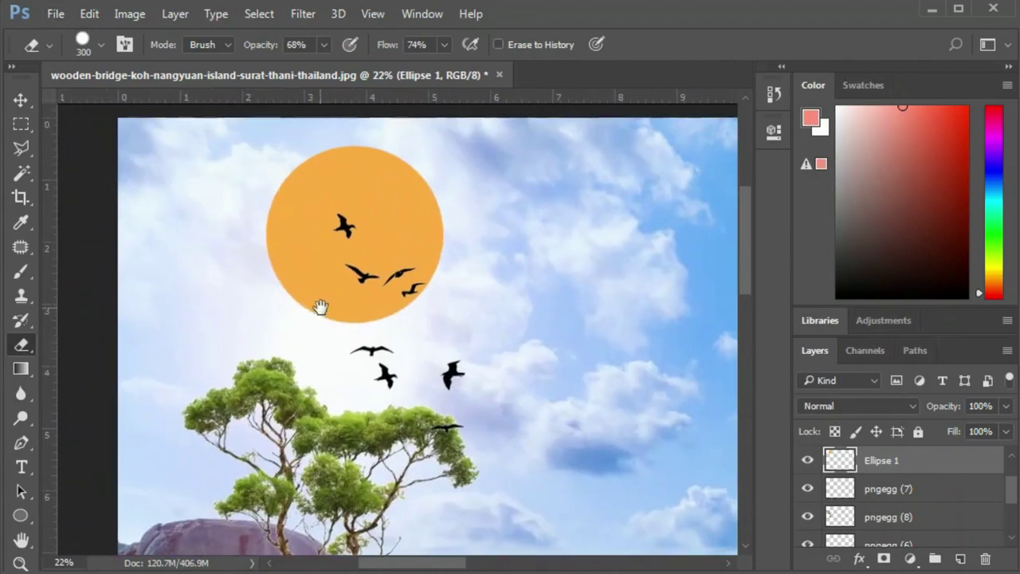
pyautogui.moveTo(388, 324)
pyautogui.mouseDown()
pyautogui.moveTo(282, 337)
pyautogui.moveTo(247, 321)
pyautogui.moveTo(382, 308)
pyautogui.moveTo(547, 310)
pyautogui.moveTo(212, 282)
pyautogui.mouseUp()
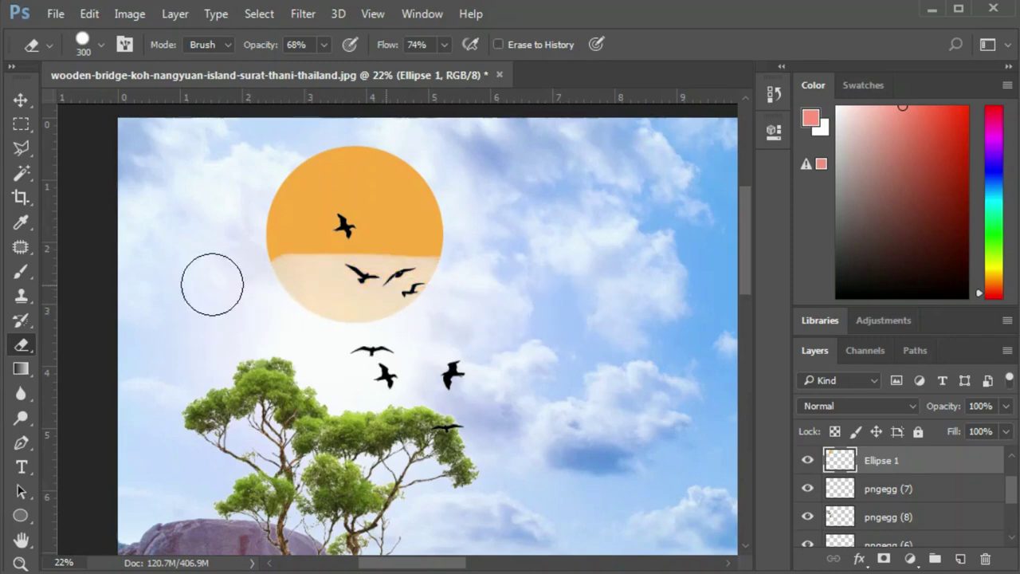
pyautogui.moveTo(300, 280)
pyautogui.mouseDown()
pyautogui.moveTo(573, 273)
pyautogui.moveTo(342, 268)
pyautogui.moveTo(202, 250)
pyautogui.moveTo(526, 246)
pyautogui.moveTo(391, 234)
pyautogui.moveTo(223, 237)
pyautogui.moveTo(409, 237)
pyautogui.moveTo(531, 254)
pyautogui.mouseUp()
pyautogui.moveTo(423, 298); pyautogui.dragTo(239, 303)
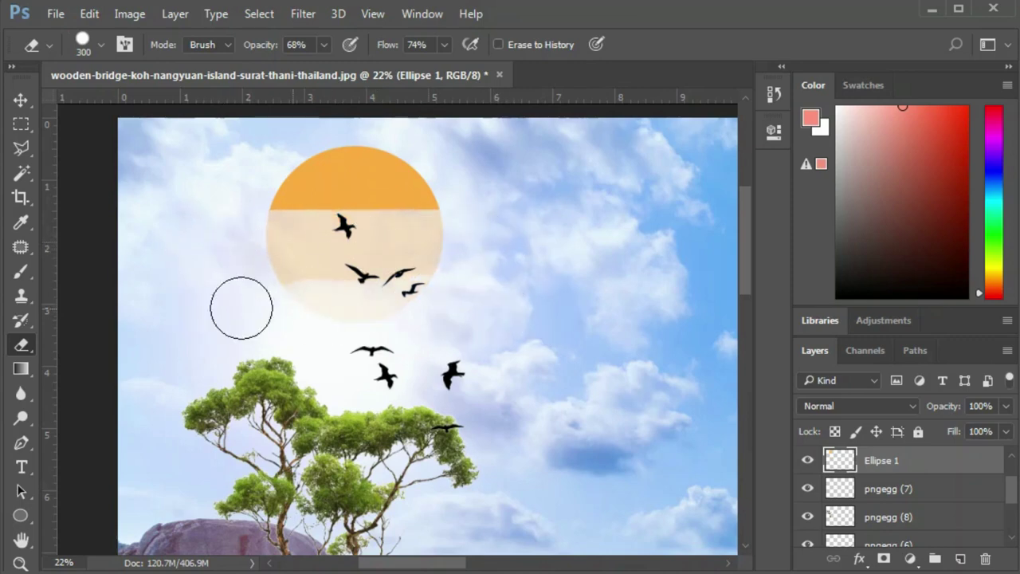
pyautogui.moveTo(316, 291)
pyautogui.mouseDown()
pyautogui.moveTo(560, 282)
pyautogui.moveTo(207, 264)
pyautogui.moveTo(444, 255)
pyautogui.moveTo(382, 239)
pyautogui.moveTo(264, 237)
pyautogui.moveTo(392, 241)
pyautogui.mouseUp()
pyautogui.scroll(-2, 425, 324)
pyautogui.scroll(-4, 428, 327)
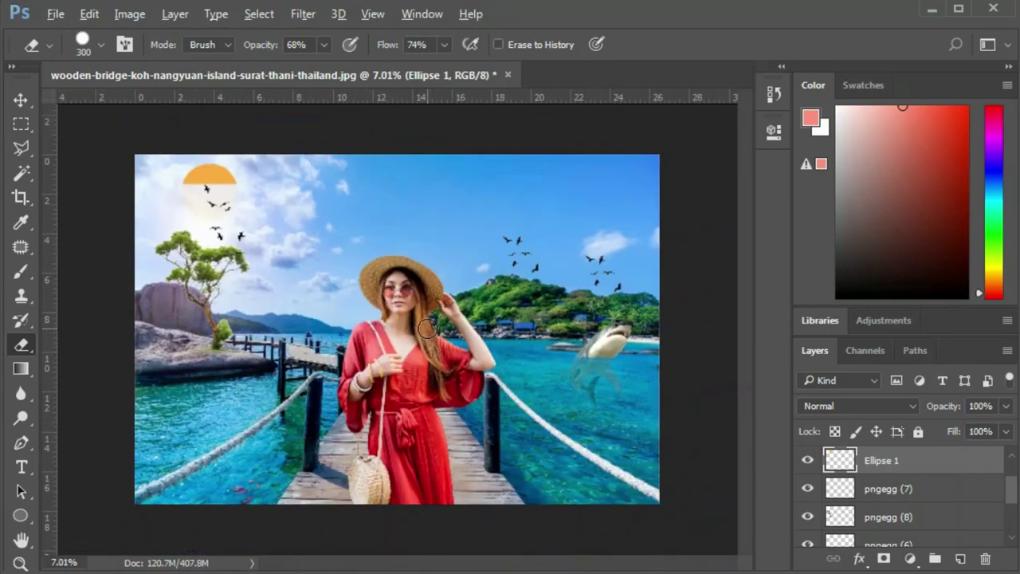
# - Apply a Gaussian Blur of about 38.7 pixels radius to the orange sun
pyautogui.press('v')
pyautogui.hotkey('alt', 'v')
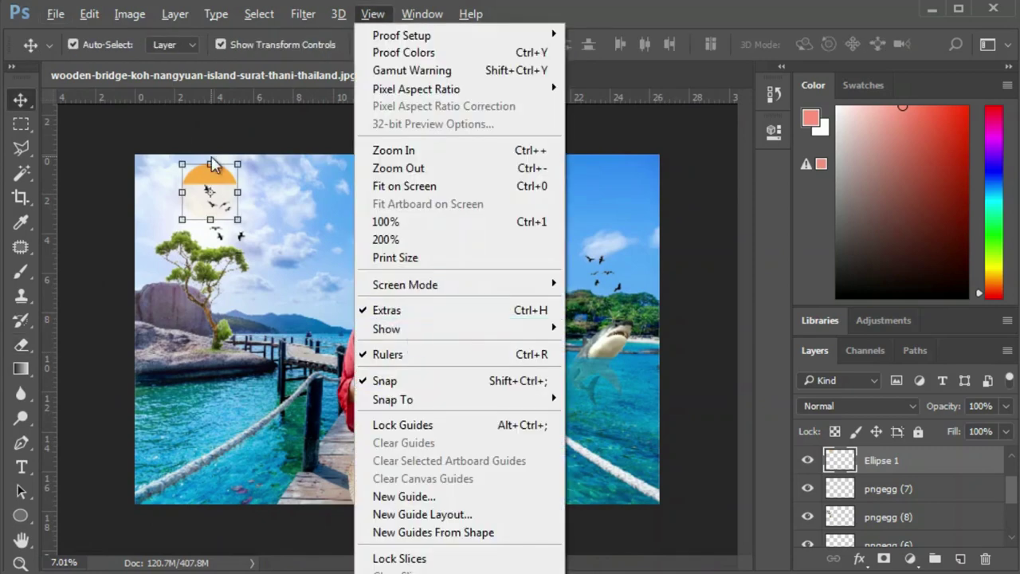
pyautogui.press('Escape')
pyautogui.click(302, 13)
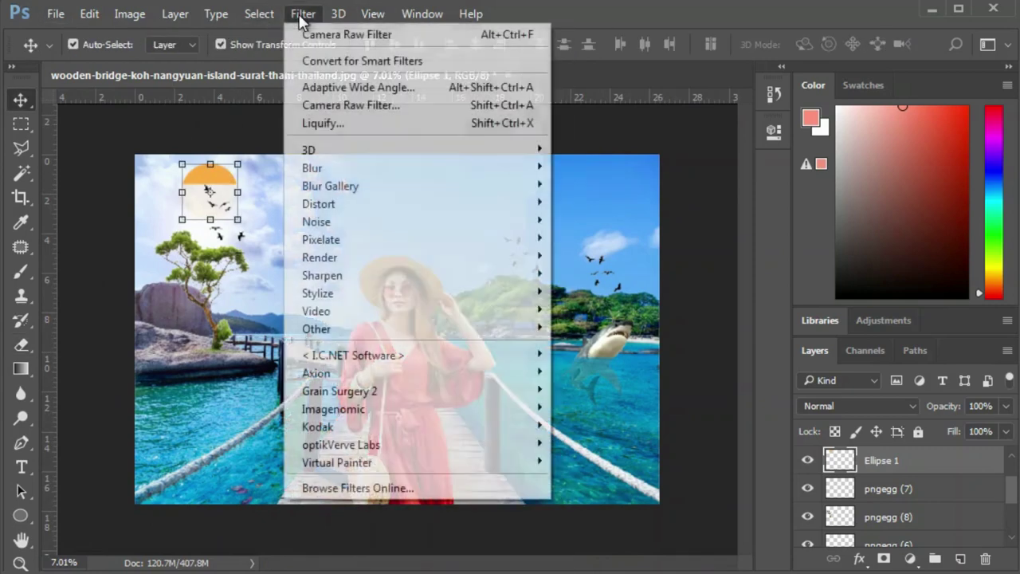
pyautogui.moveTo(311, 168)
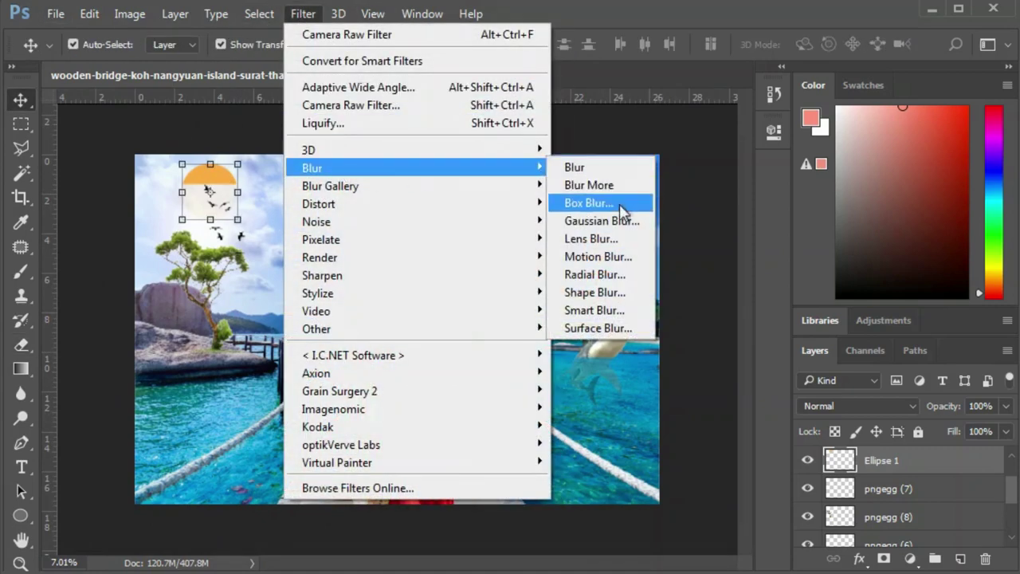
pyautogui.click(619, 223)
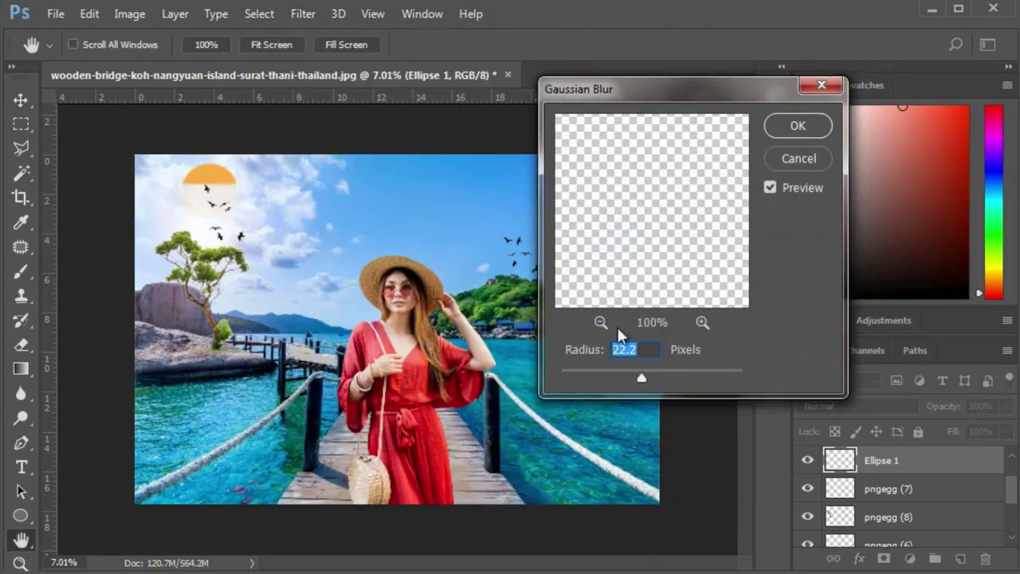
pyautogui.moveTo(644, 381); pyautogui.dragTo(674, 383)
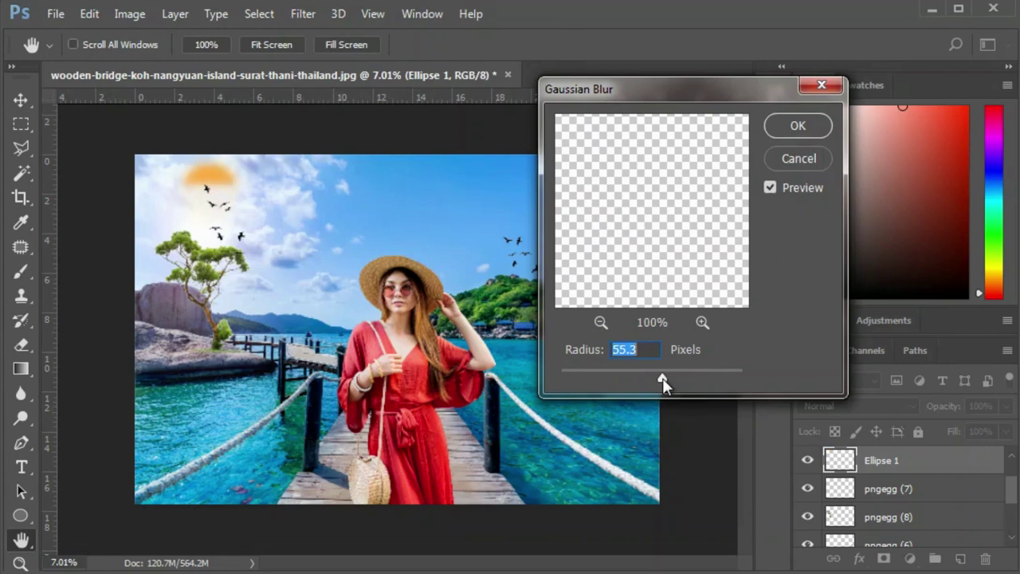
pyautogui.moveTo(662, 377); pyautogui.dragTo(653, 382)
pyautogui.click(797, 125)
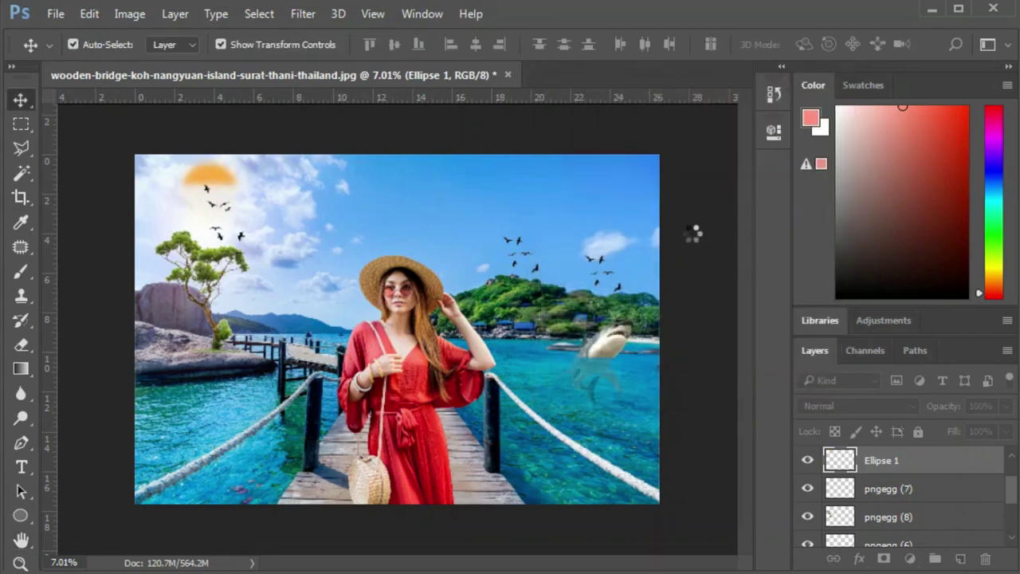
pyautogui.click(692, 238)
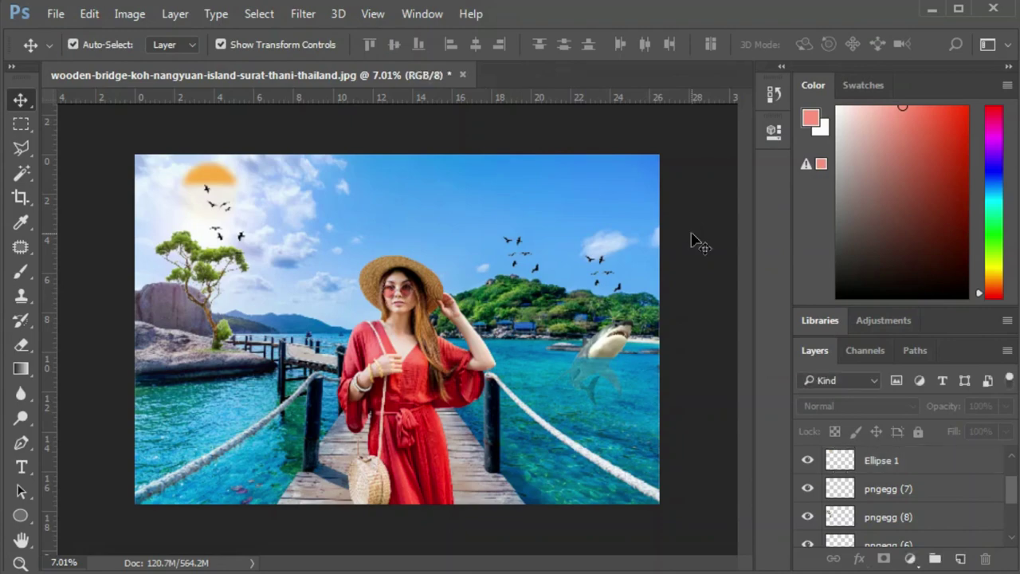
pyautogui.scroll(3, 114, 165)
pyautogui.scroll(-1, 114, 165)
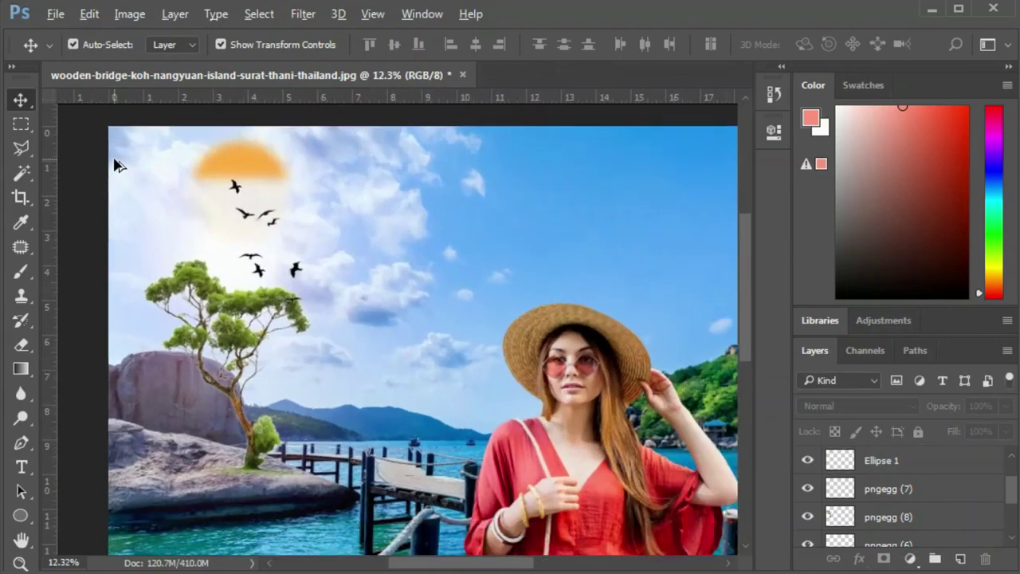
pyautogui.scroll(-3, 114, 165)
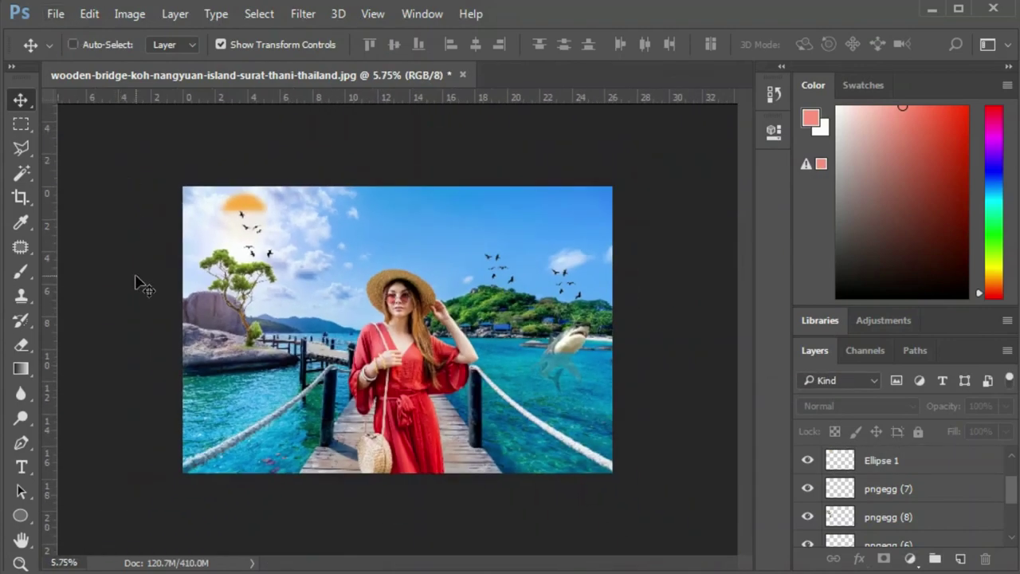
pyautogui.scroll(2, 142, 285)
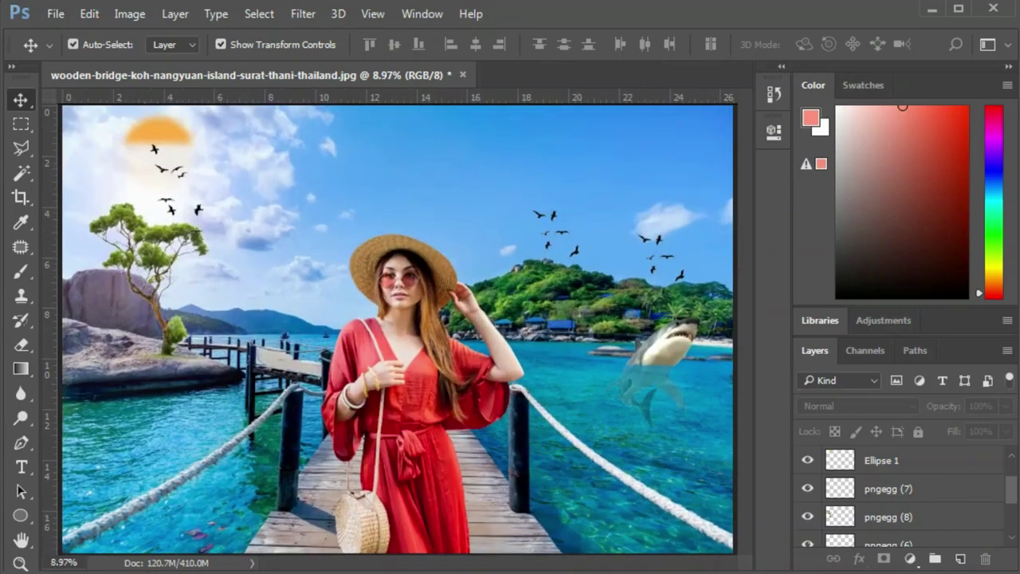